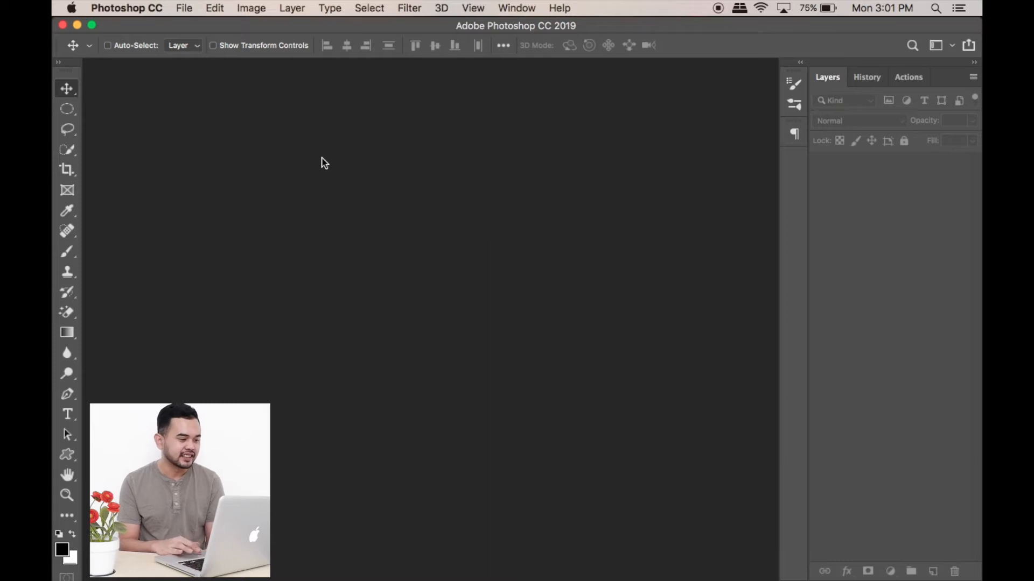
Step: Create a new document from the A4 print preset at 300 pixels/inch and duplicate its Background layer
click(189, 8)
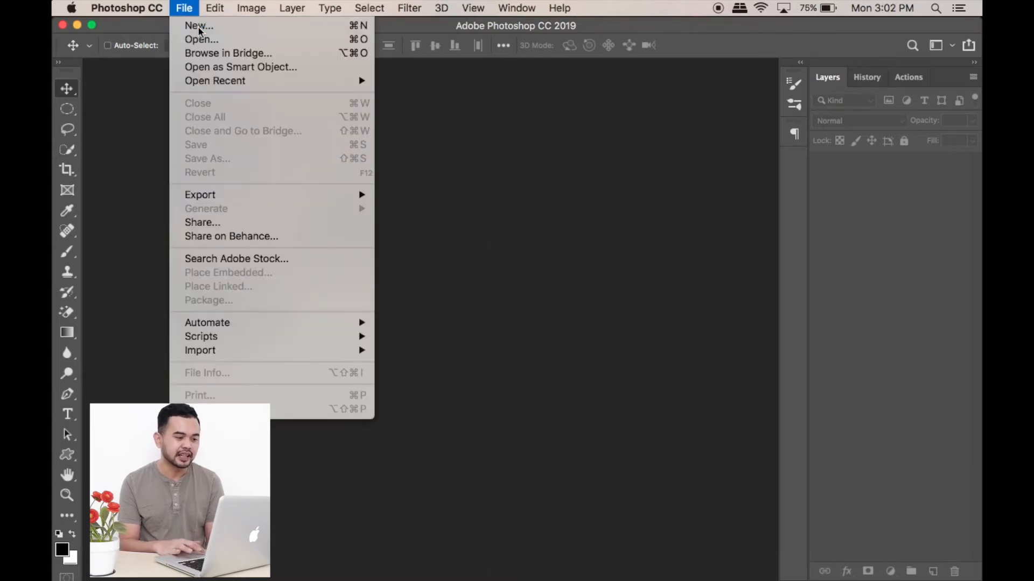
click(198, 27)
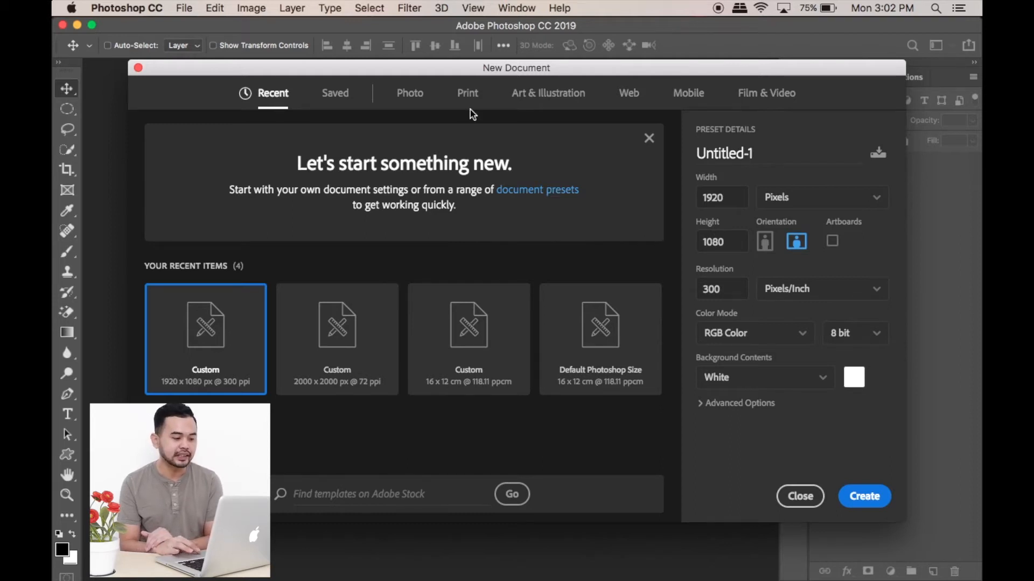
click(348, 94)
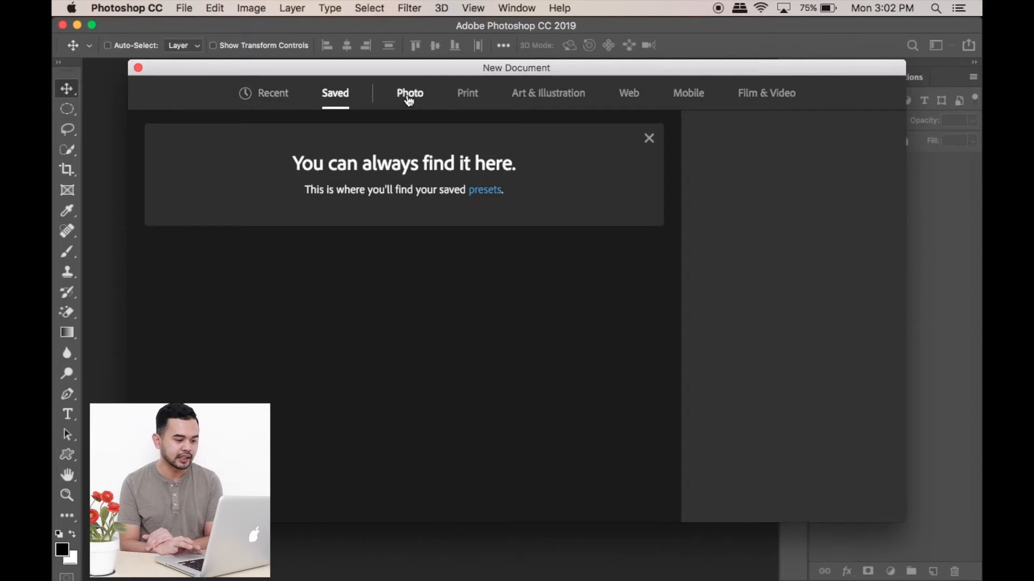
click(409, 98)
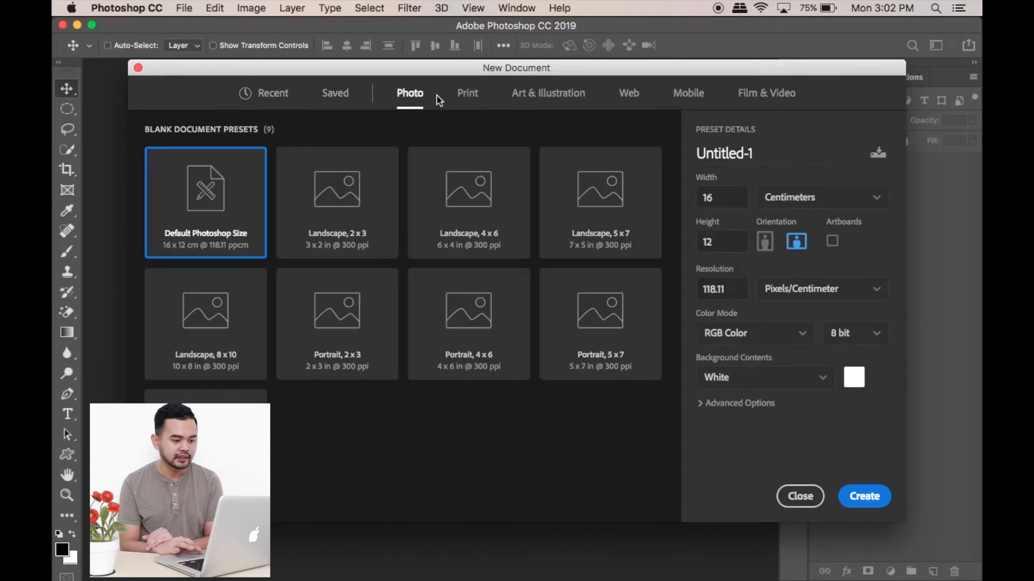
click(466, 97)
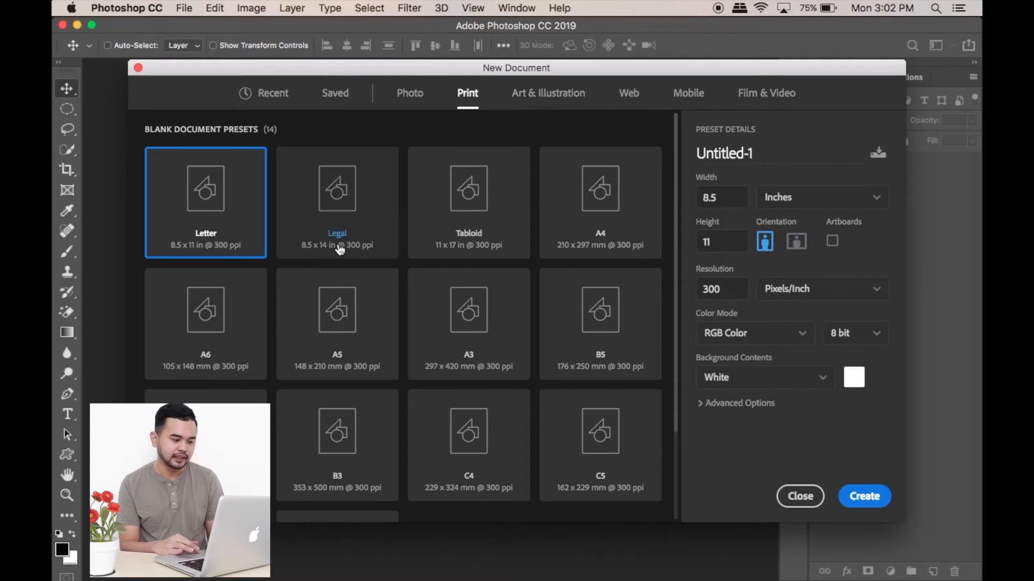
click(598, 191)
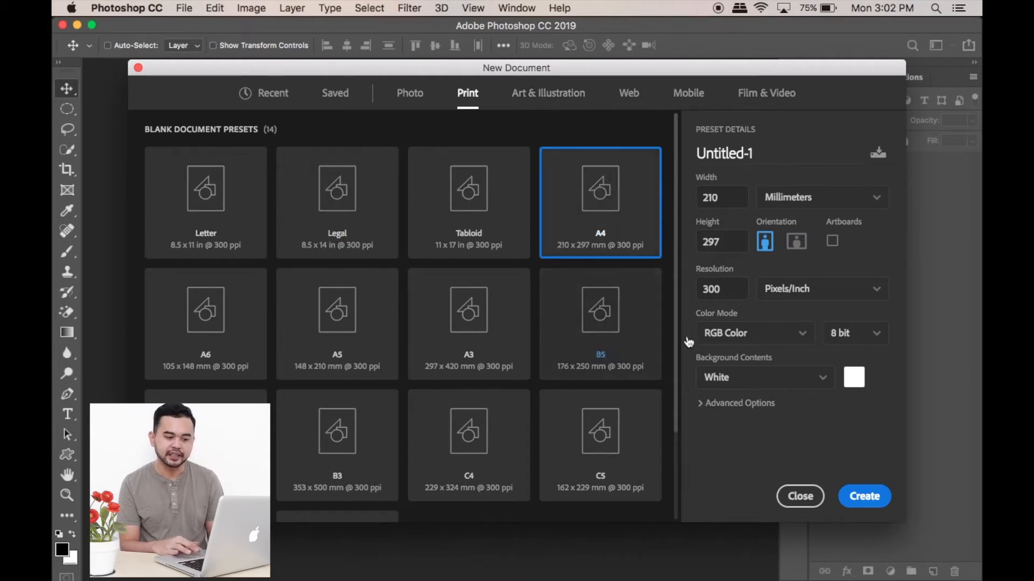
click(864, 497)
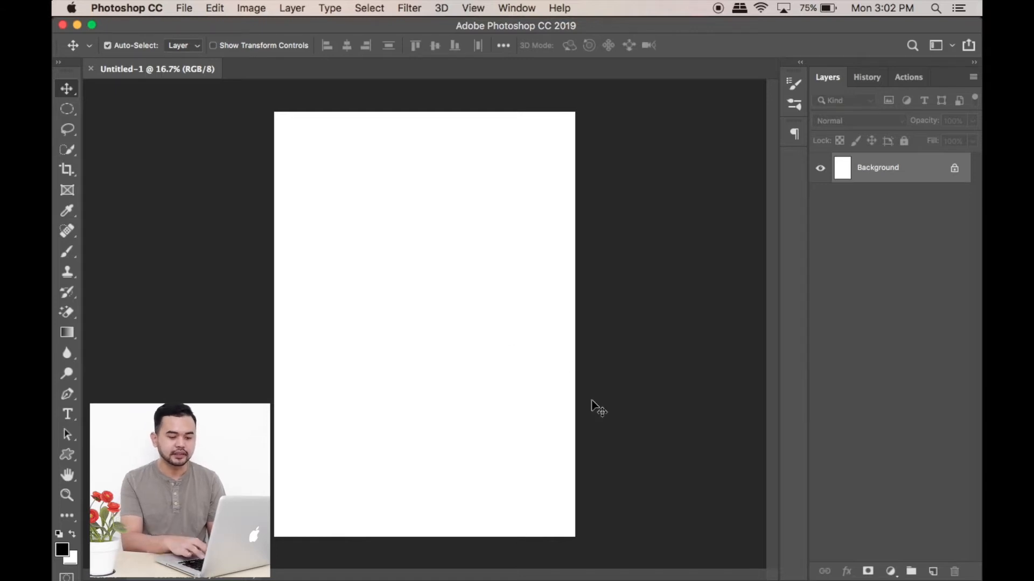
key(super+j)
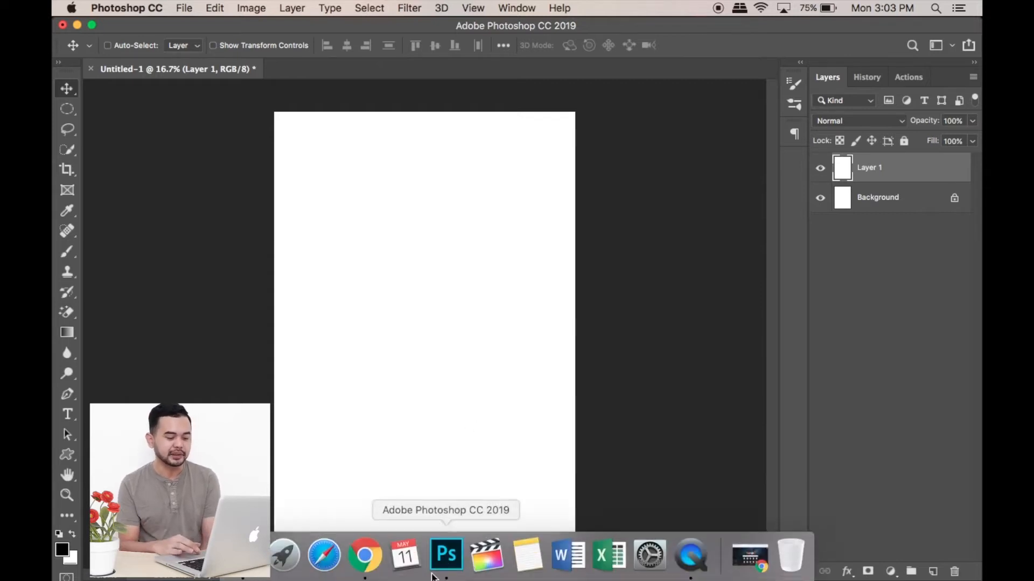
Step: Switch to Chrome and open the freepik.com website
click(370, 554)
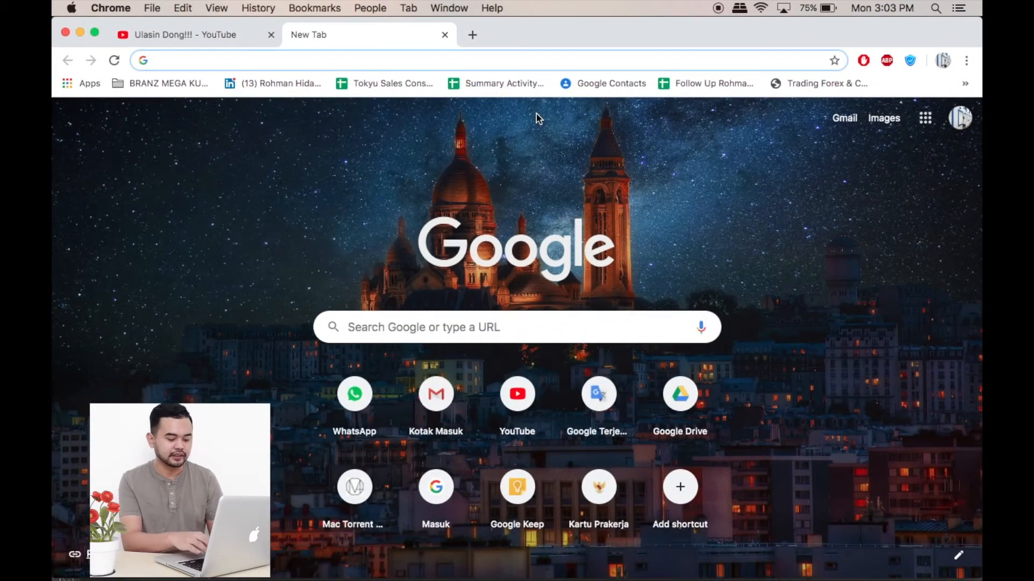
text(freepik.com)
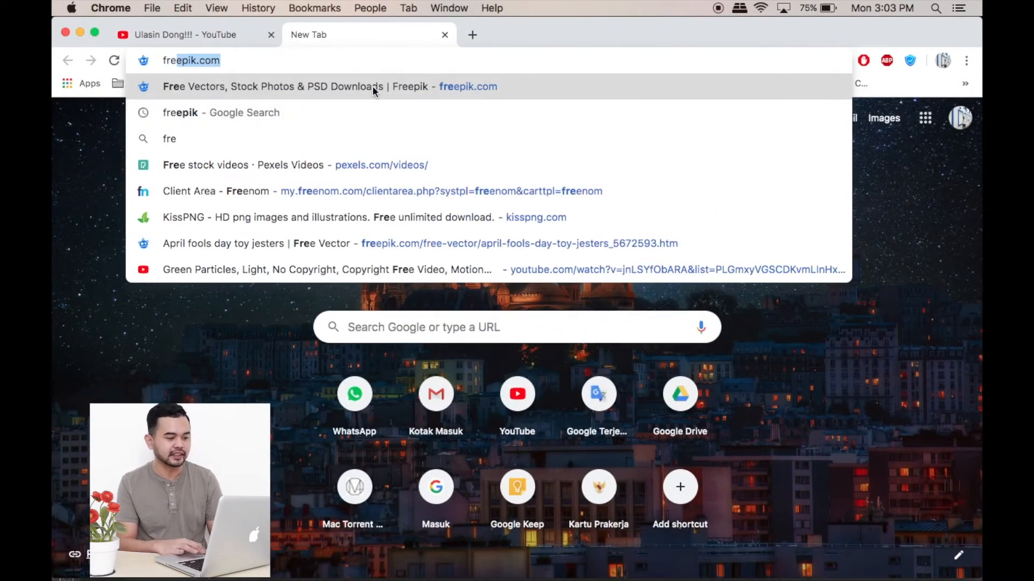
click(372, 86)
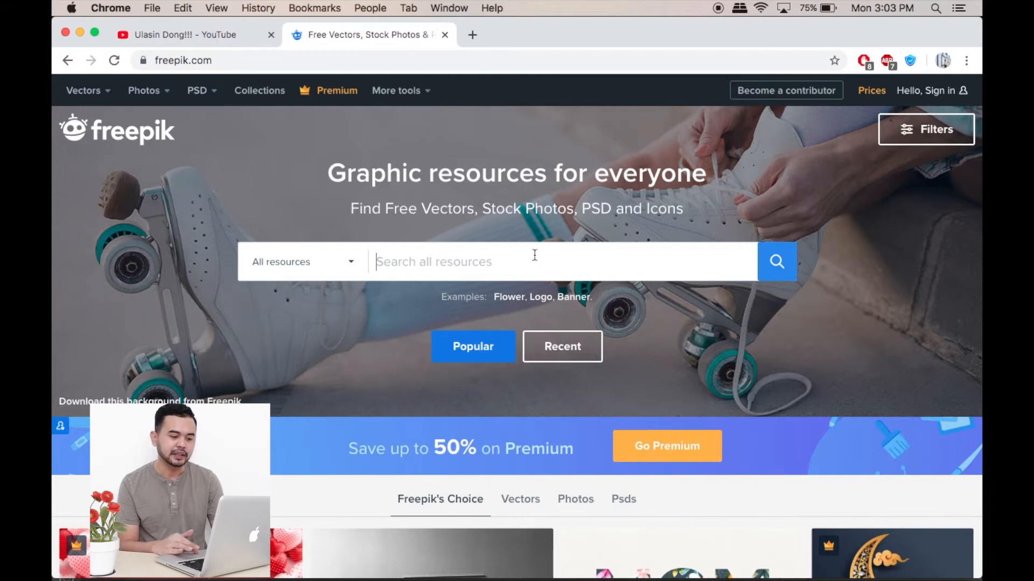
click(472, 35)
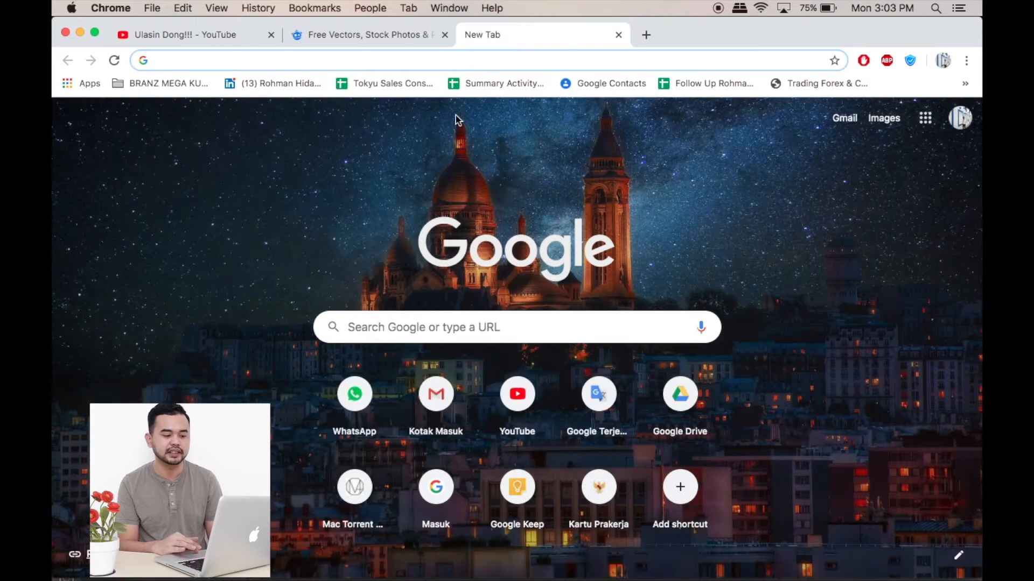
click(396, 38)
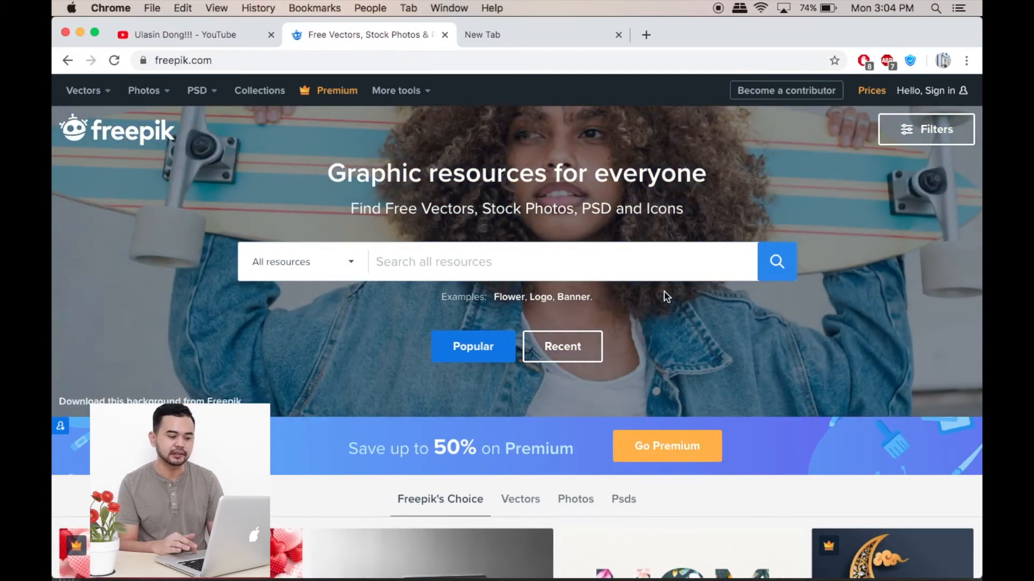
Step: Search all Freepik resources for "mask"
key(Return)
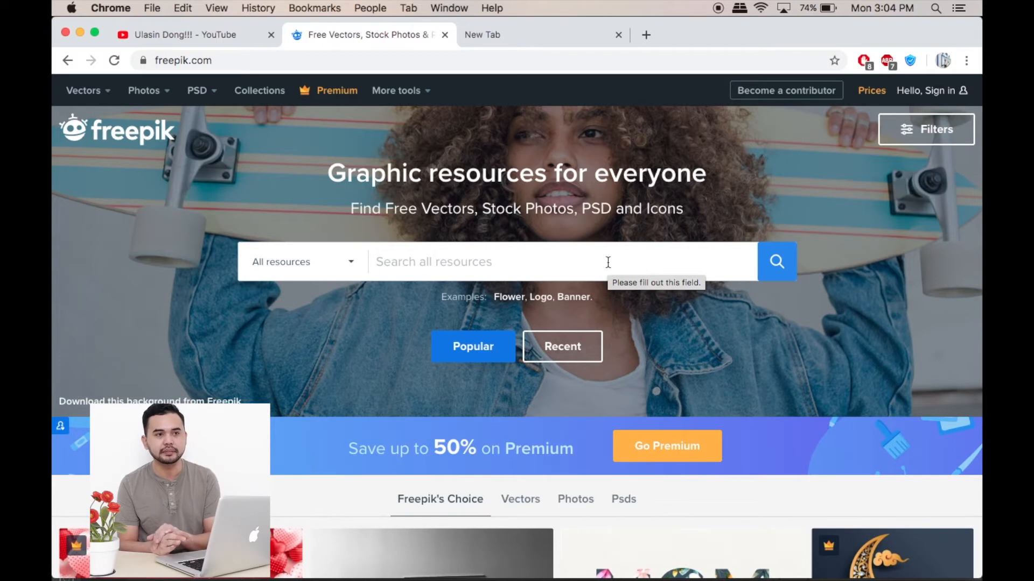
text(mask)
key(Return)
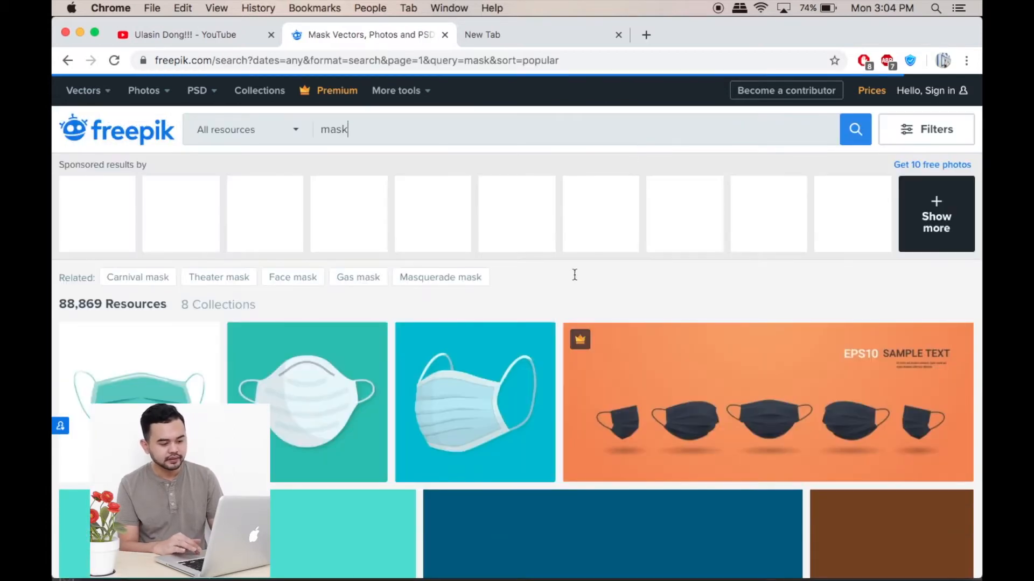
Step: Examine the first page of mask results for a suitable face mask image
scroll(575, 275, down, 3)
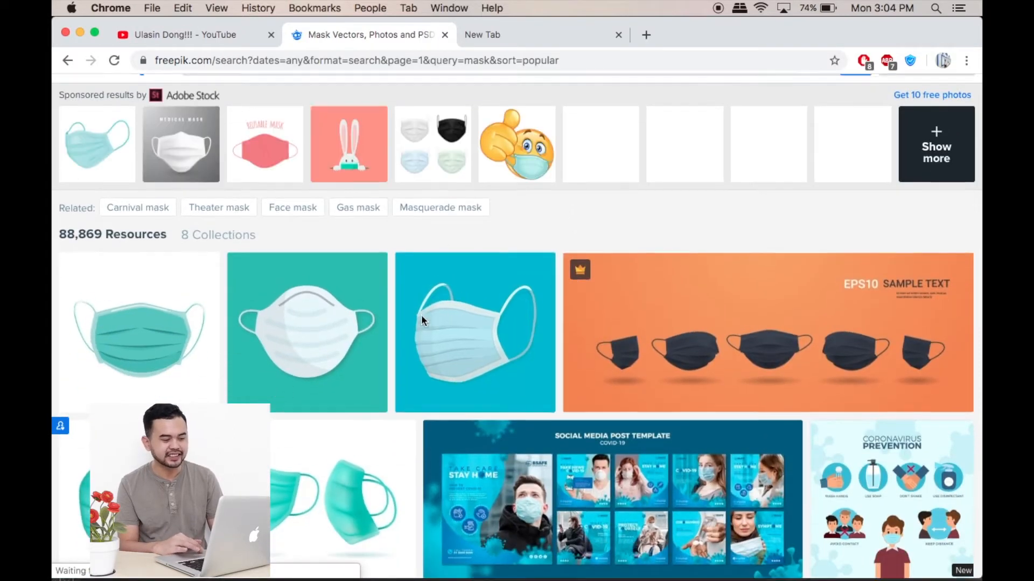
scroll(421, 314, up, 2)
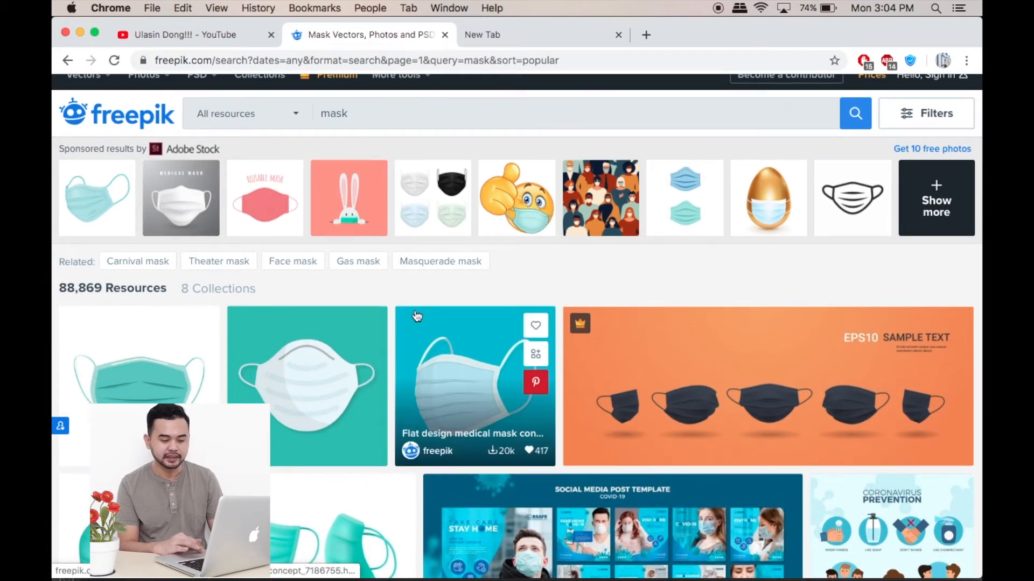
scroll(485, 350, down, 5)
scroll(491, 358, down, 15)
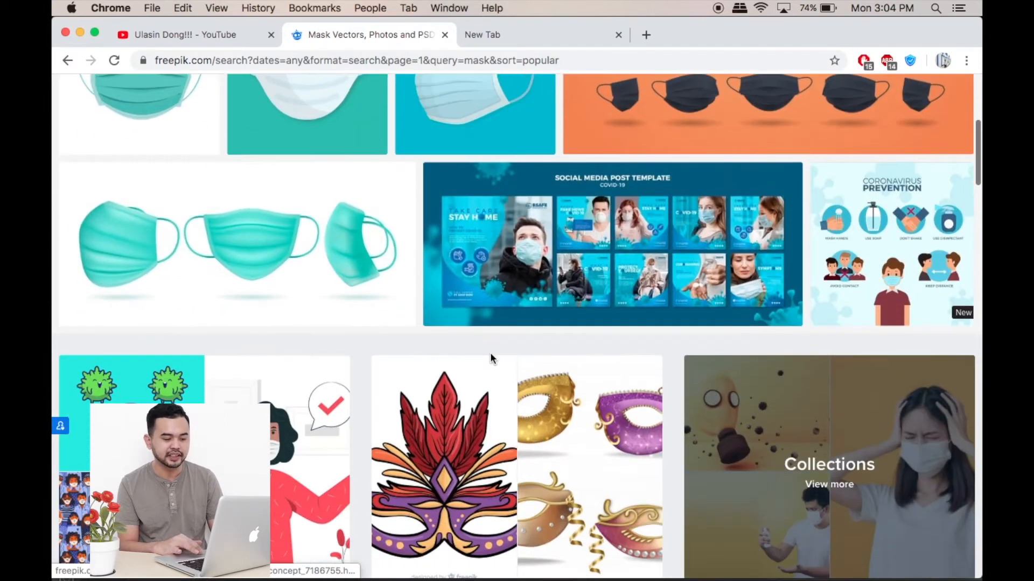
scroll(491, 354, down, 15)
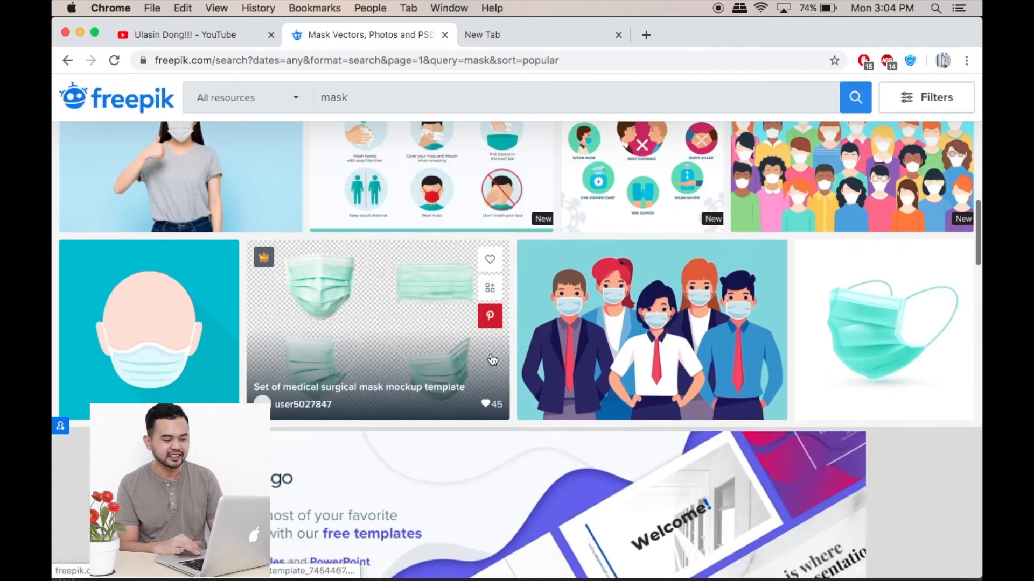
scroll(491, 360, down, 15)
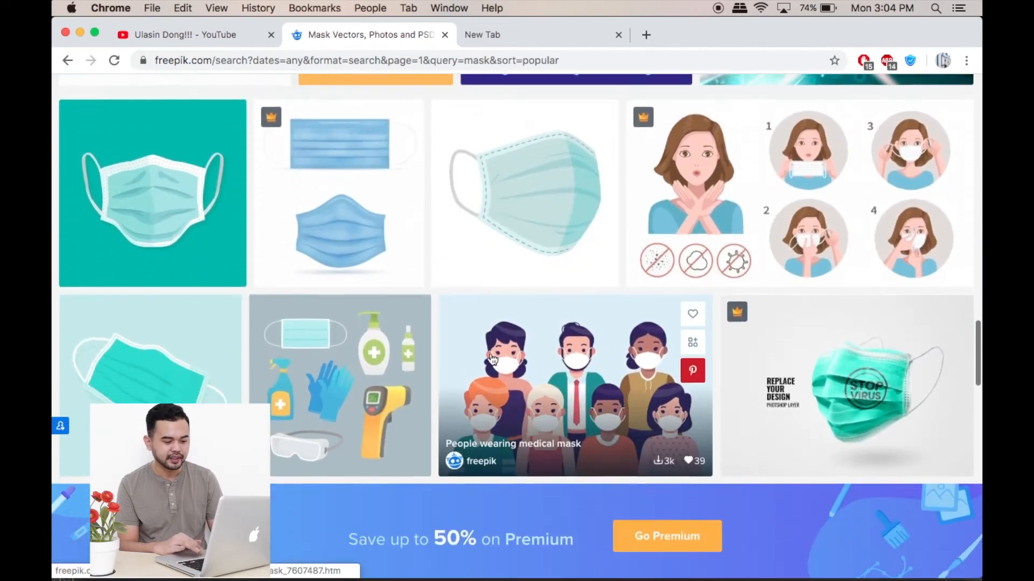
scroll(491, 357, down, 5)
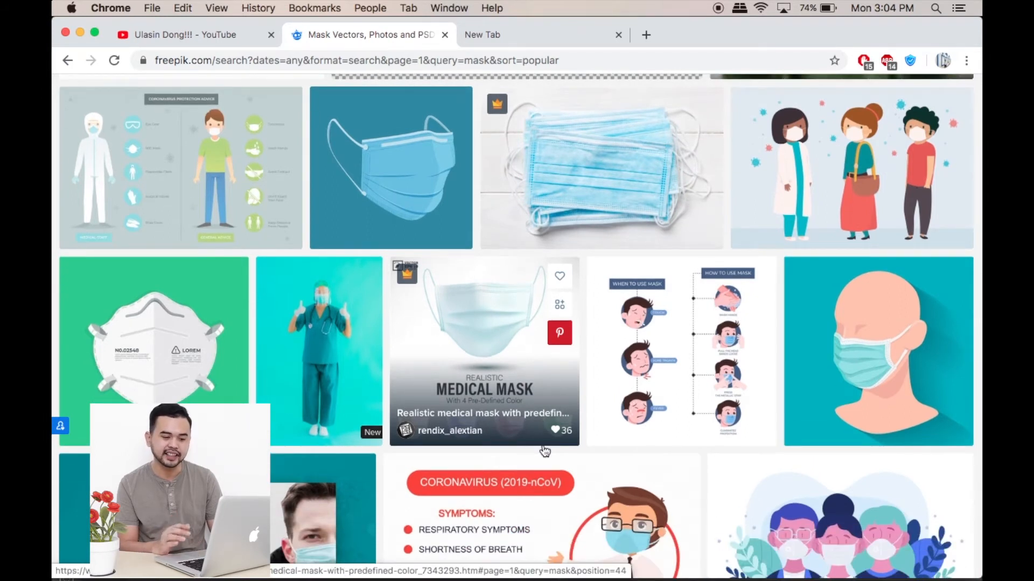
scroll(545, 451, down, 1)
scroll(545, 451, down, 2)
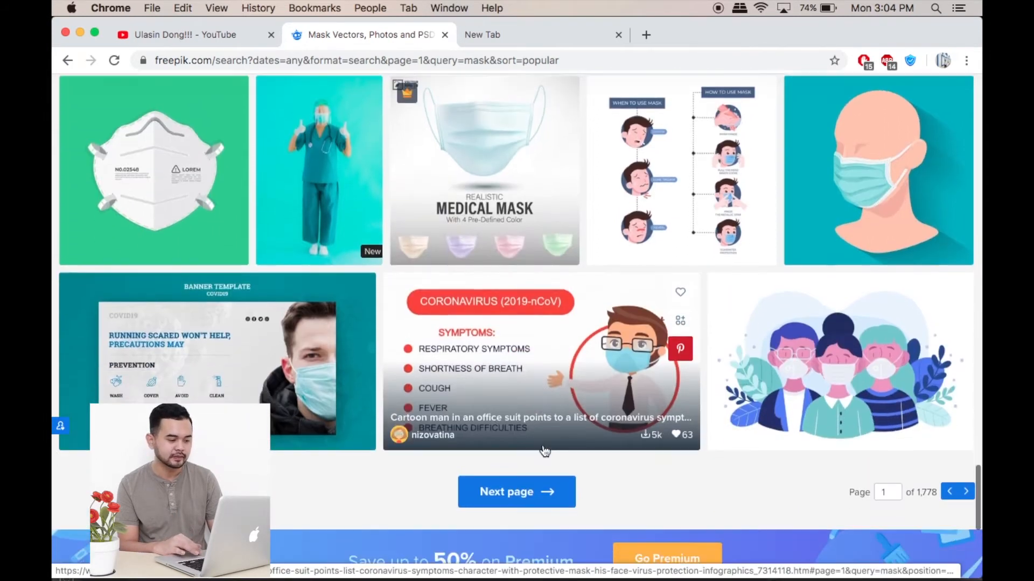
scroll(545, 451, down, 4)
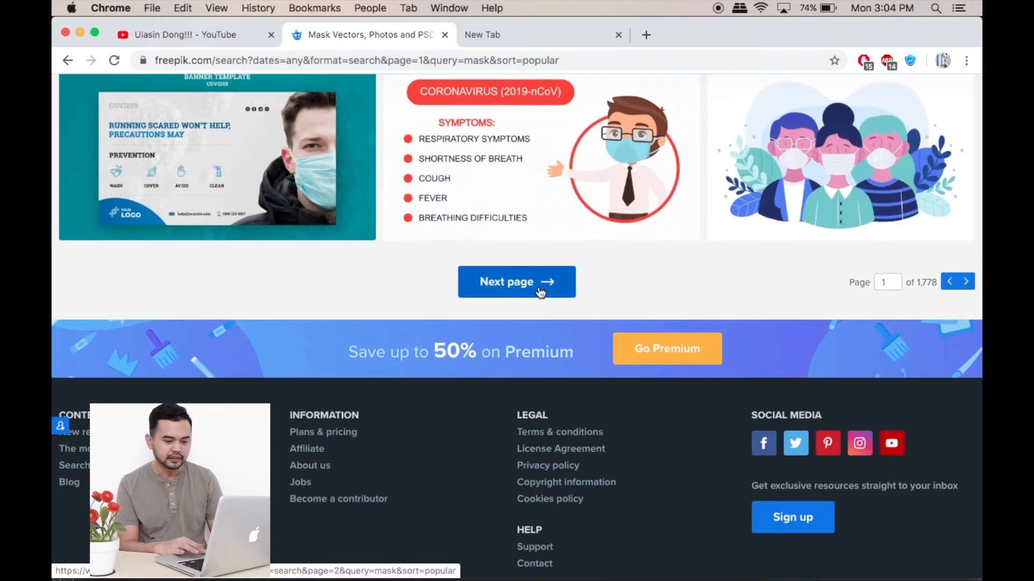
Step: Open the second page of mask results and examine it for a suitable face mask image
click(540, 292)
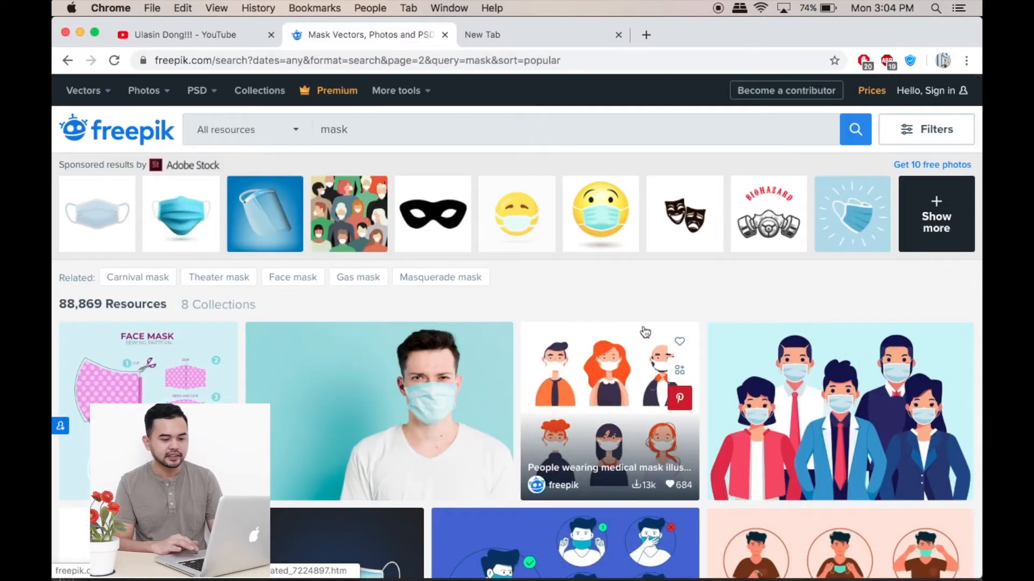
scroll(645, 332, down, 10)
scroll(646, 330, up, 3)
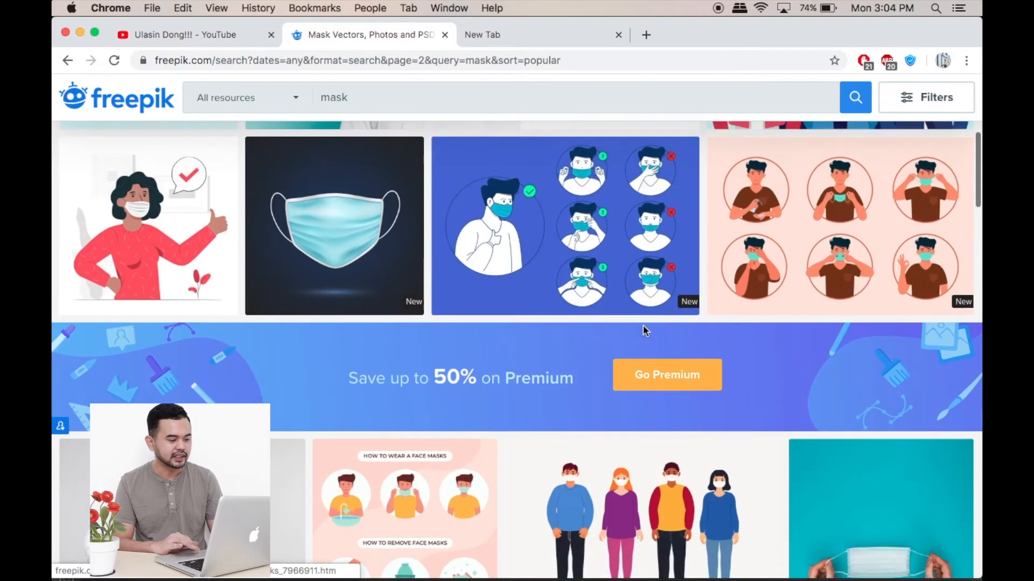
scroll(645, 331, up, 4)
scroll(645, 331, down, 12)
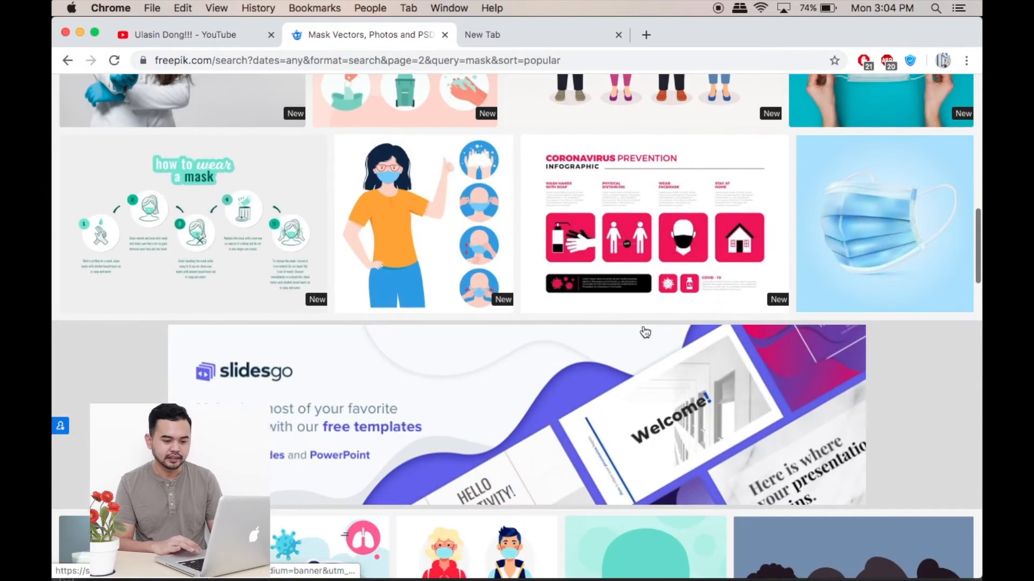
scroll(853, 286, down, 10)
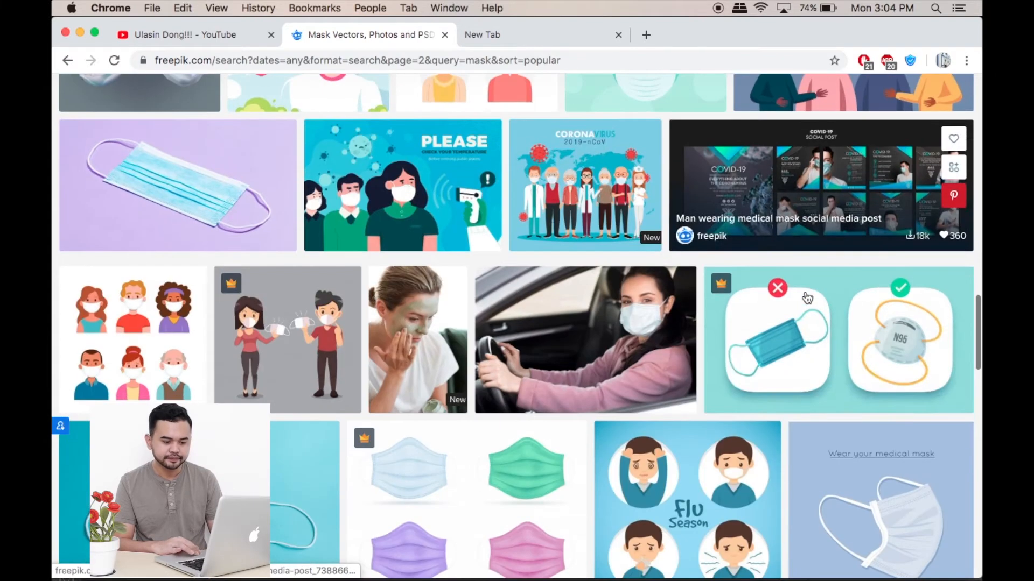
scroll(807, 298, down, 6)
scroll(706, 306, down, 2)
scroll(706, 306, up, 3)
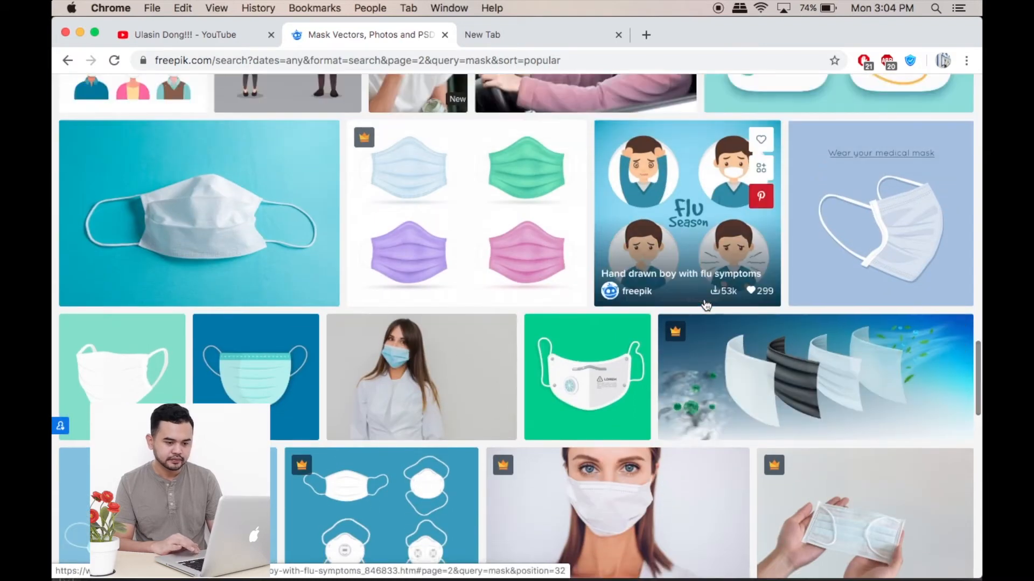
scroll(706, 305, down, 5)
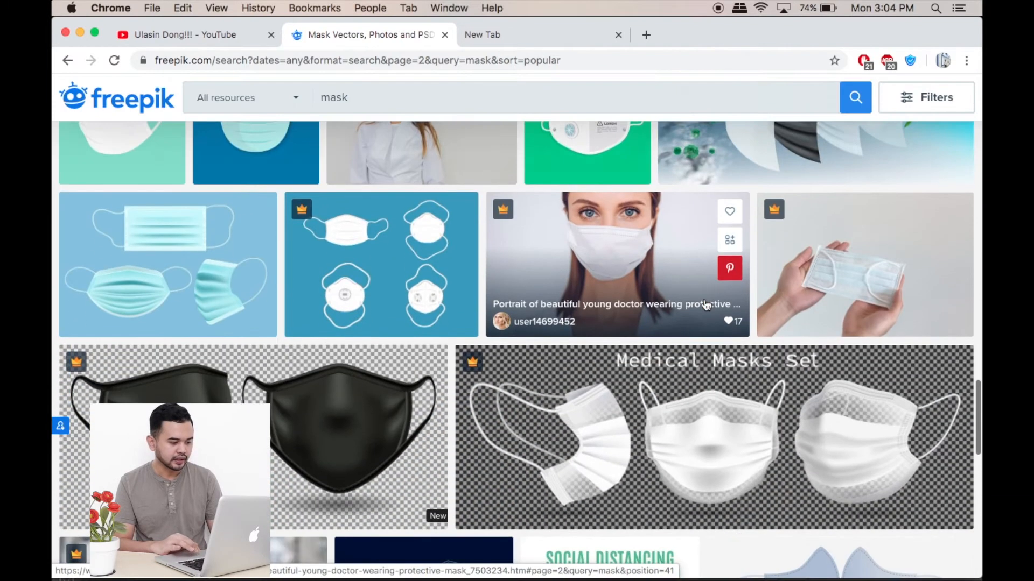
scroll(706, 305, down, 4)
scroll(659, 399, down, 1)
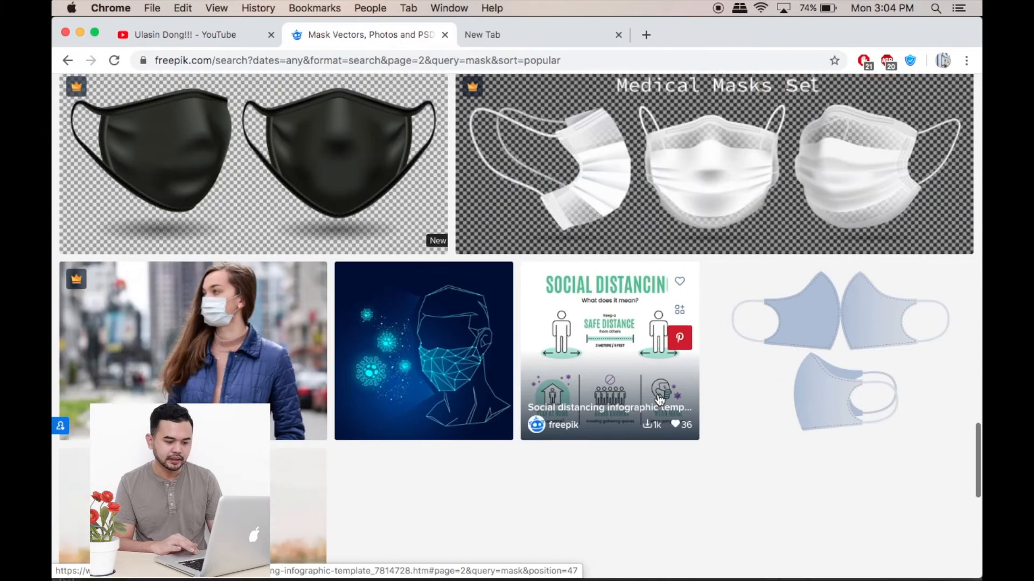
scroll(659, 400, down, 1)
scroll(658, 399, up, 2)
scroll(658, 399, down, 6)
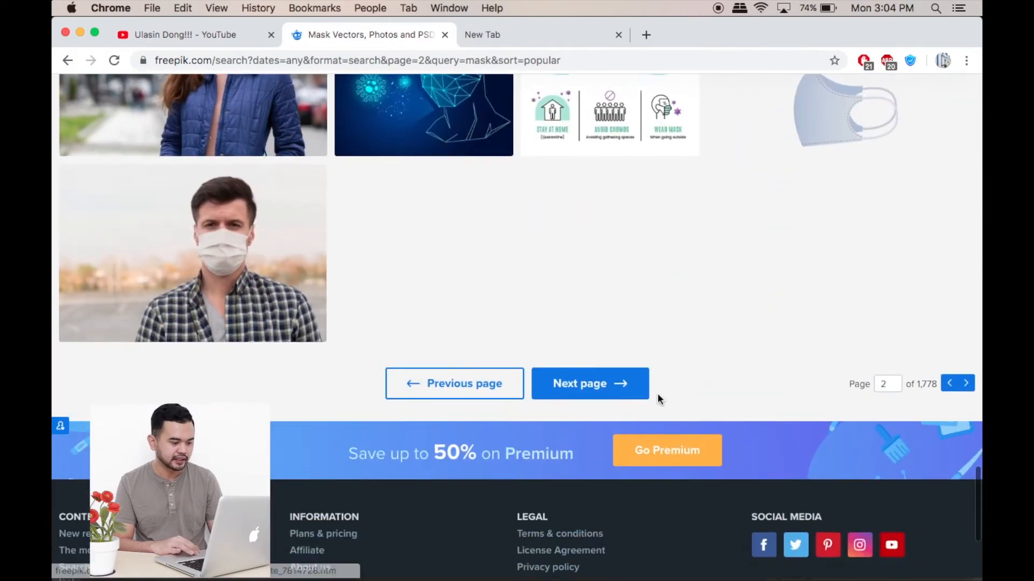
scroll(658, 393, up, 15)
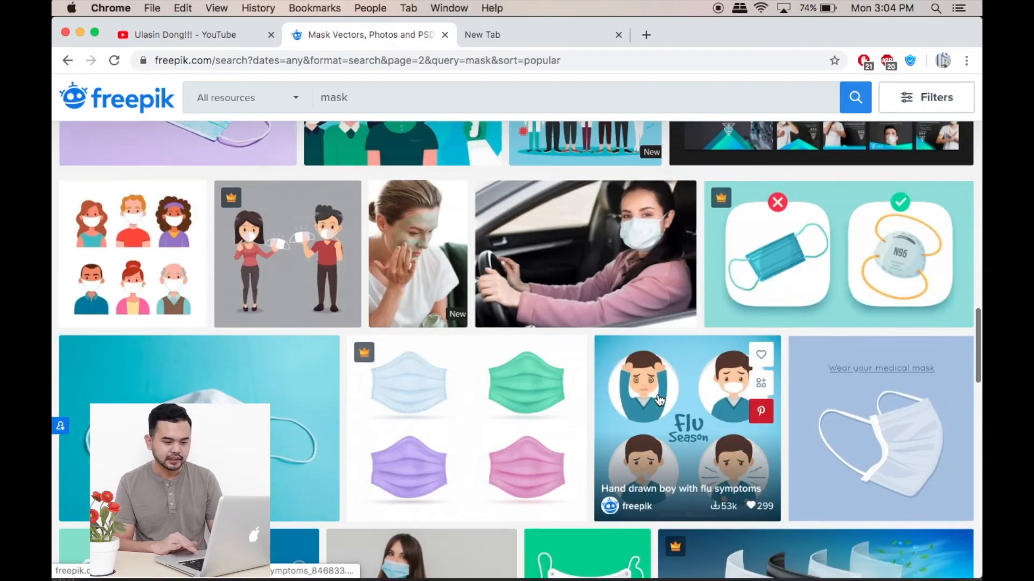
scroll(659, 400, down, 2)
scroll(861, 323, down, 5)
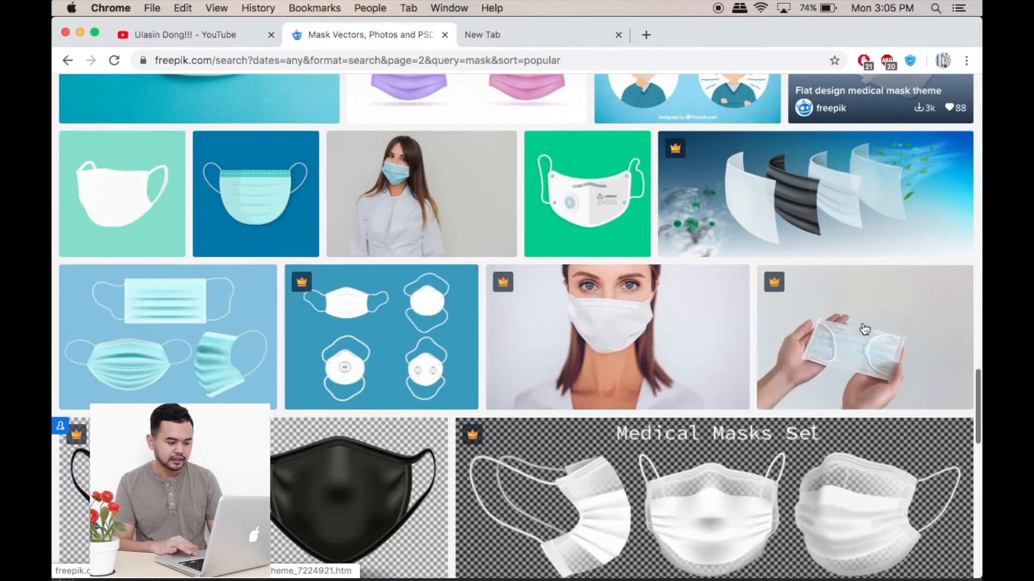
scroll(865, 330, up, 1)
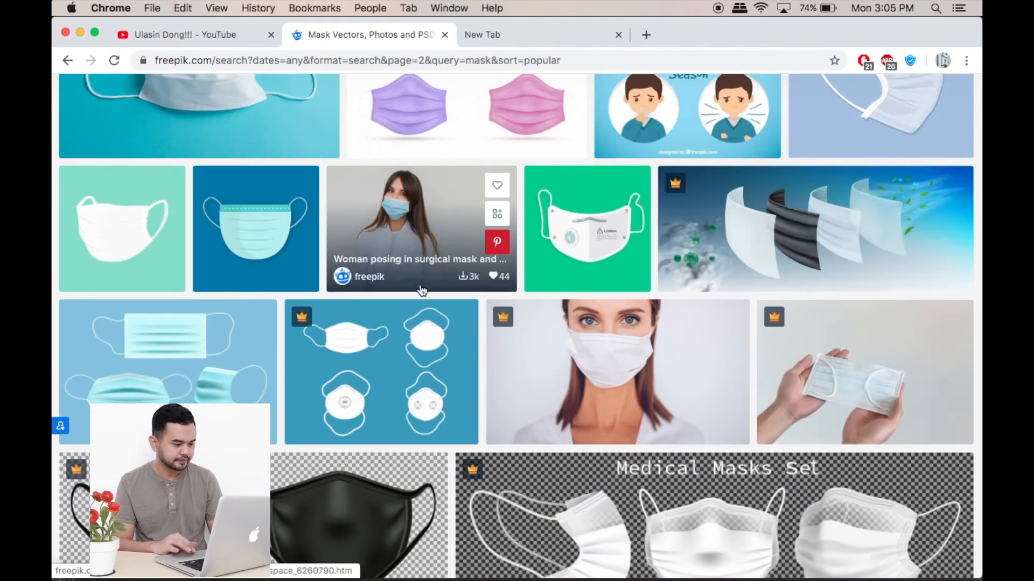
scroll(324, 387, down, 3)
scroll(324, 388, up, 2)
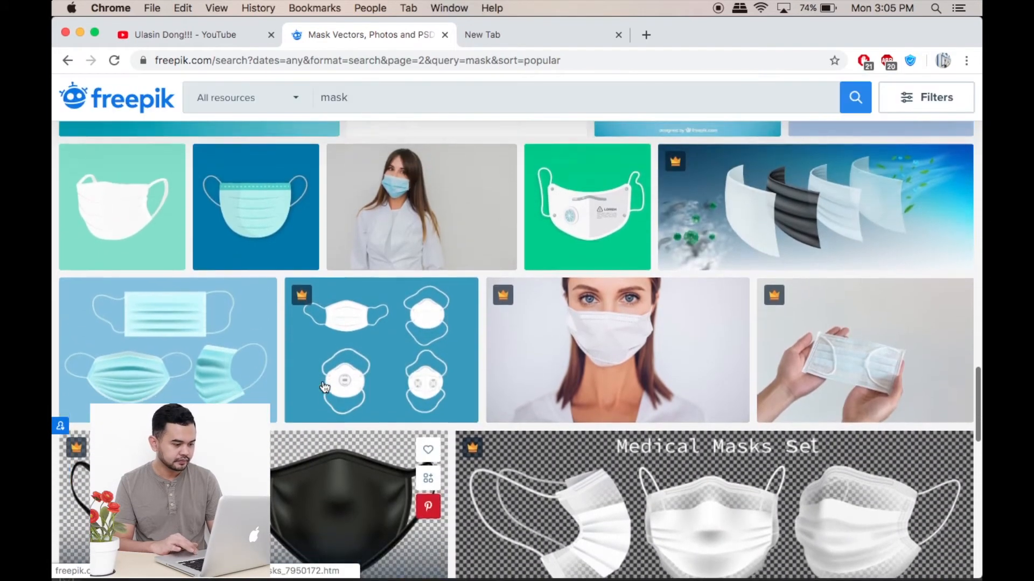
scroll(324, 388, down, 2)
scroll(327, 445, down, 2)
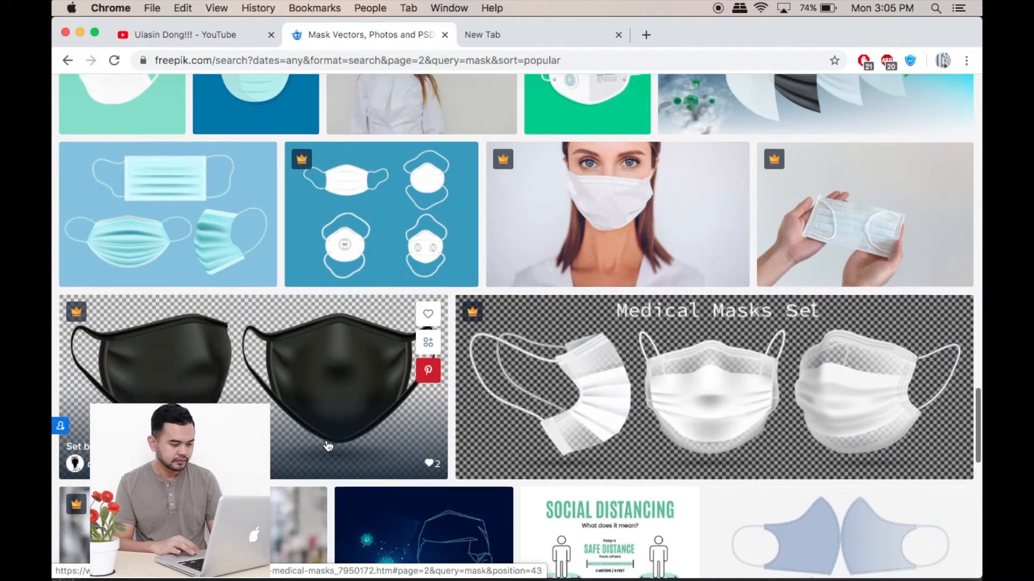
scroll(541, 370, up, 7)
scroll(541, 370, up, 4)
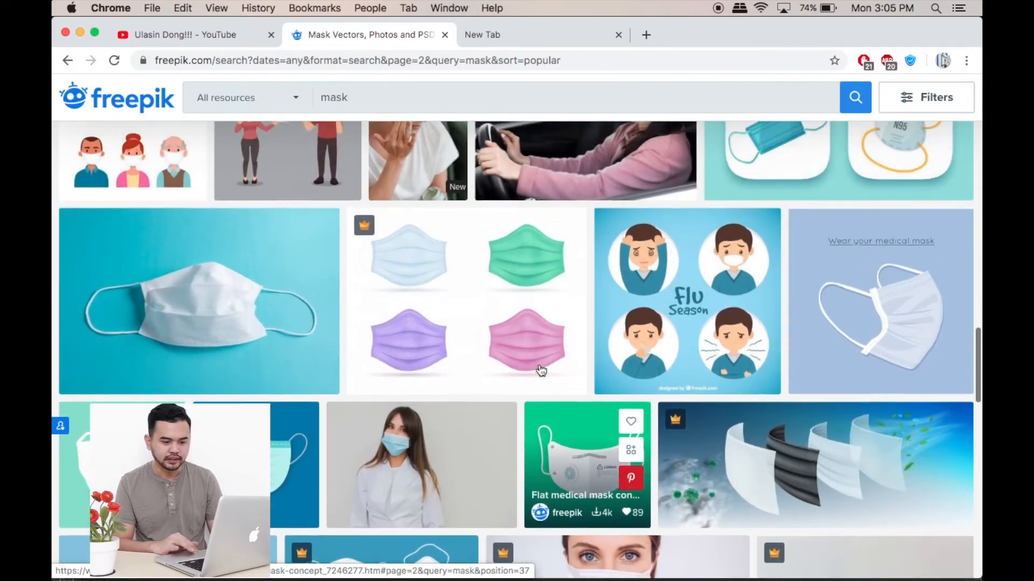
scroll(366, 415, down, 8)
scroll(365, 414, down, 8)
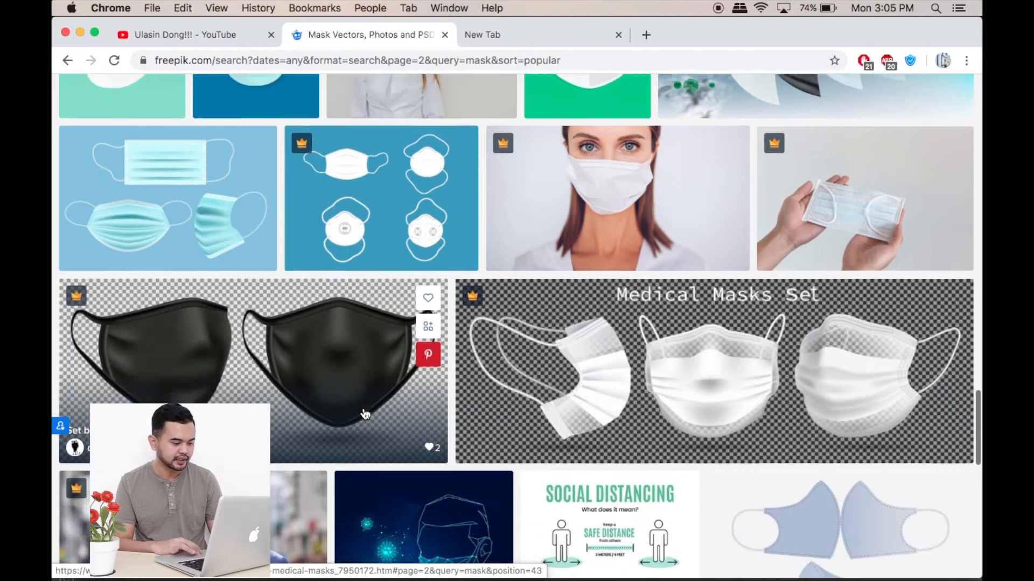
scroll(303, 213, up, 3)
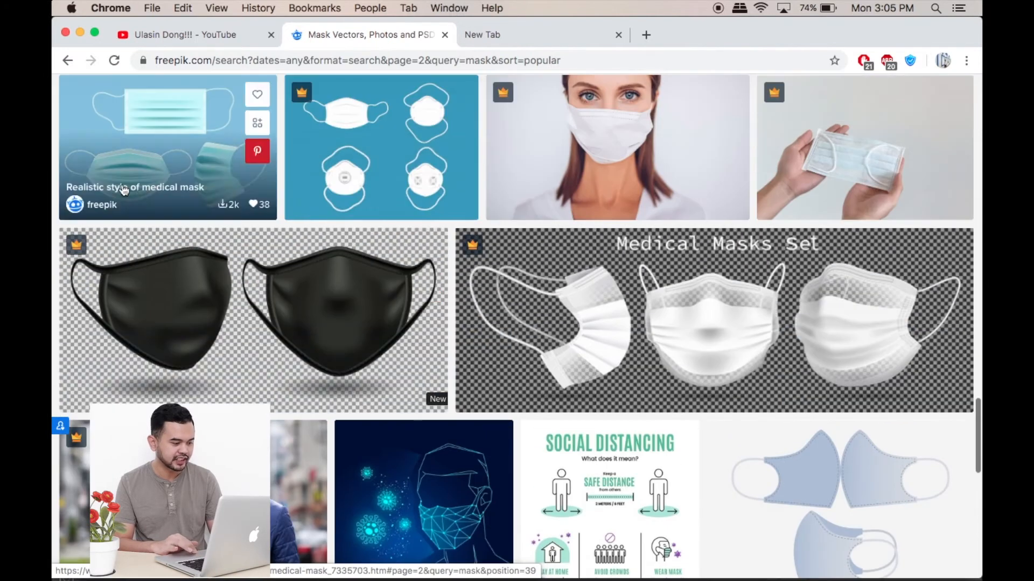
scroll(514, 291, down, 1)
scroll(514, 290, down, 5)
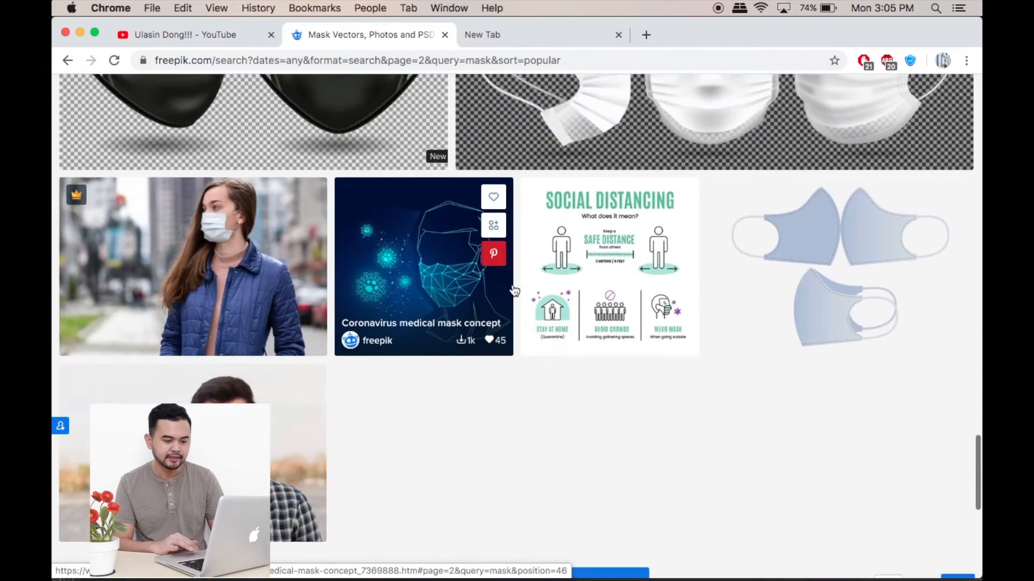
scroll(514, 291, up, 12)
scroll(514, 291, up, 5)
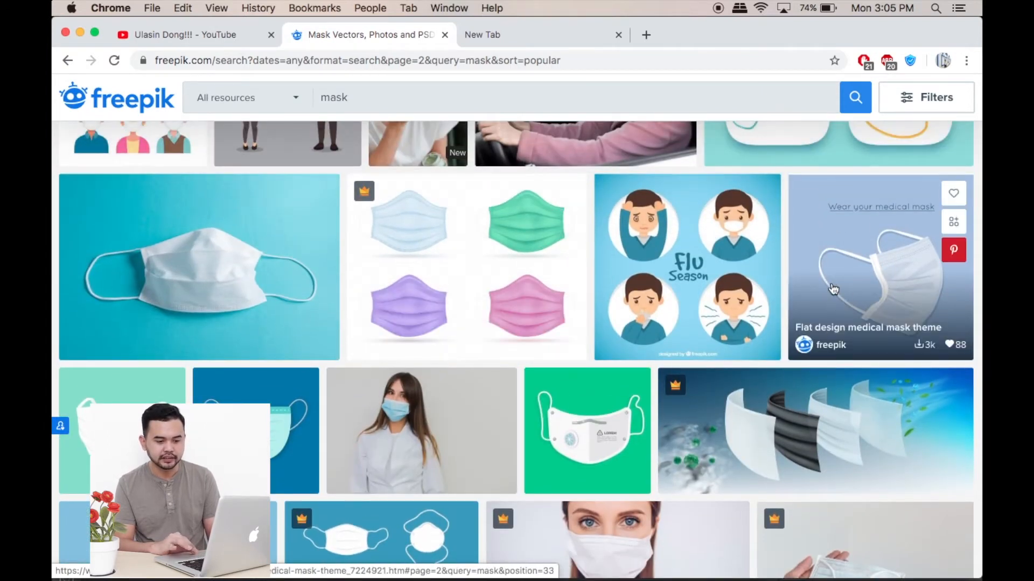
scroll(639, 283, up, 1)
scroll(640, 283, up, 9)
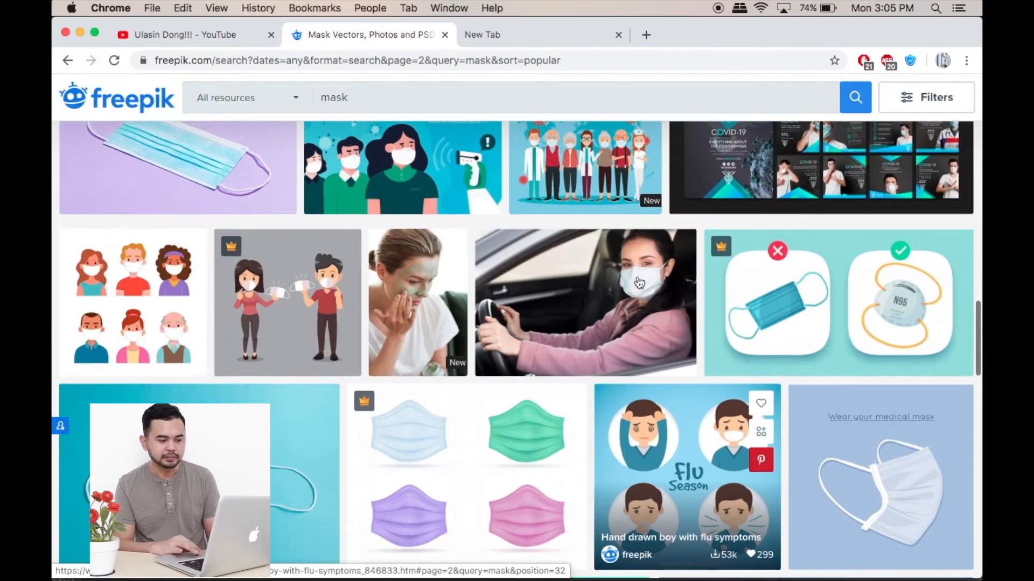
scroll(639, 283, up, 2)
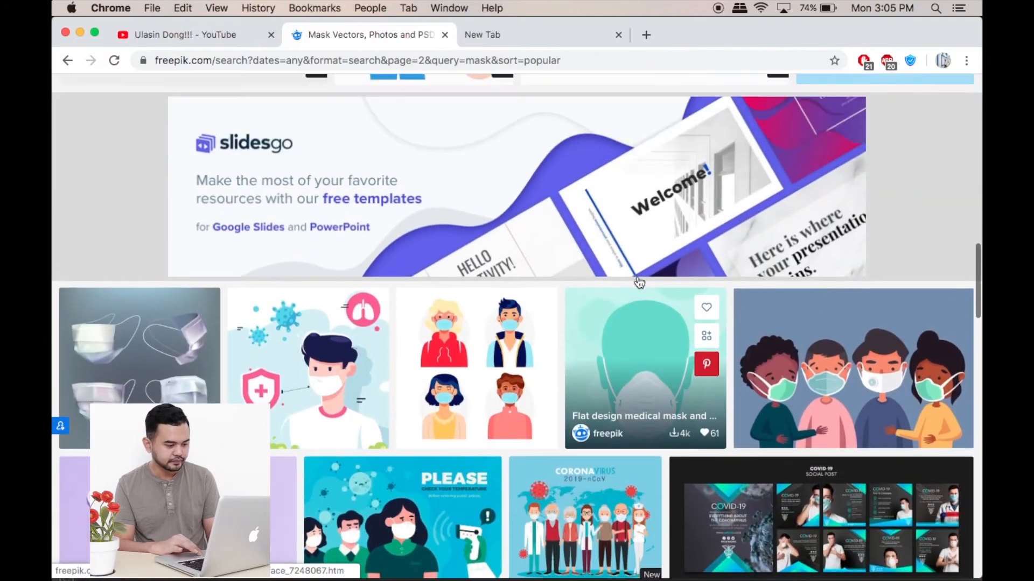
scroll(445, 355, down, 1)
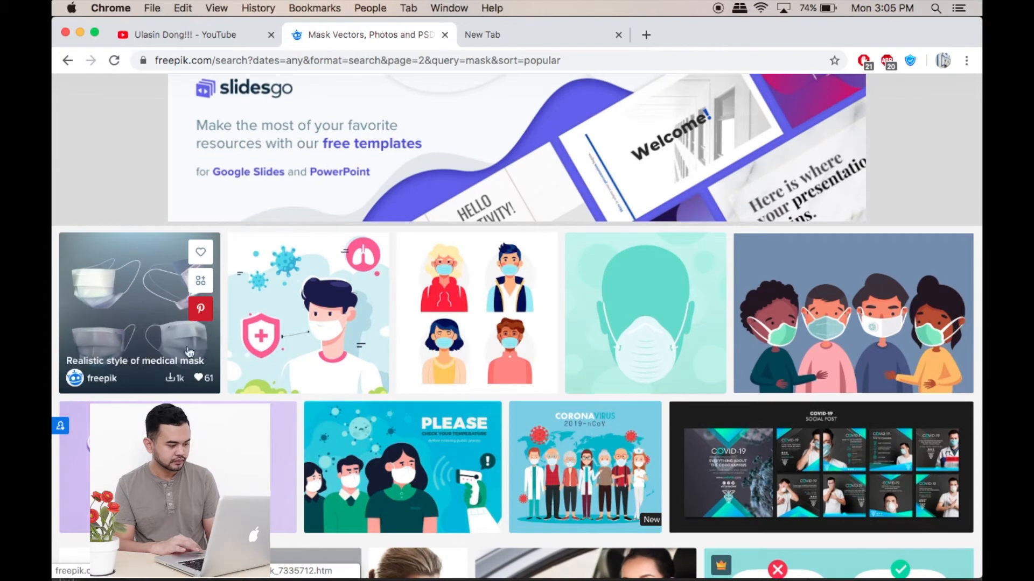
scroll(224, 349, down, 1)
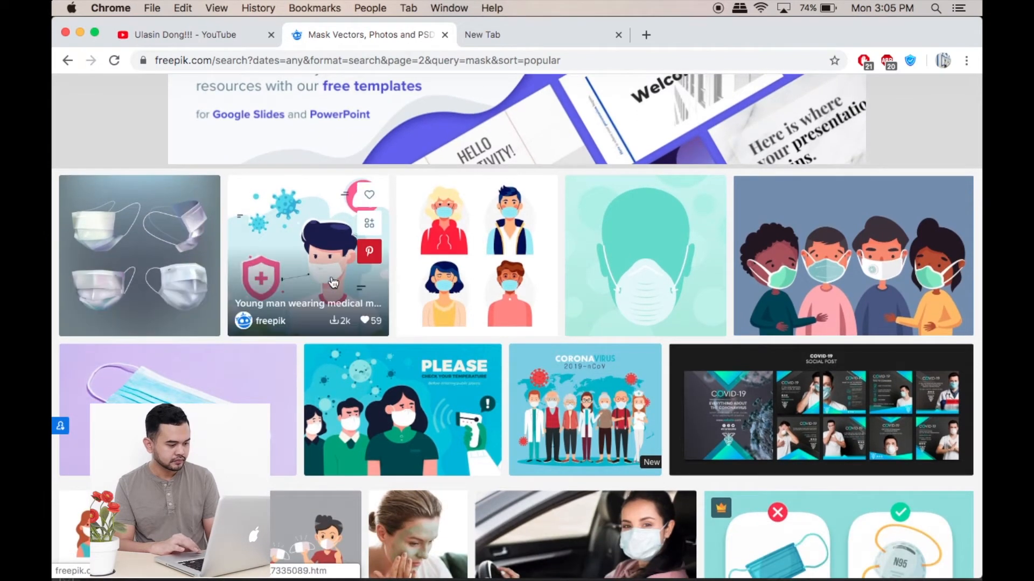
Step: Open the "Realistic style of medical mask" resource showing four masks on a grey background in a new tab and view it
click(139, 229)
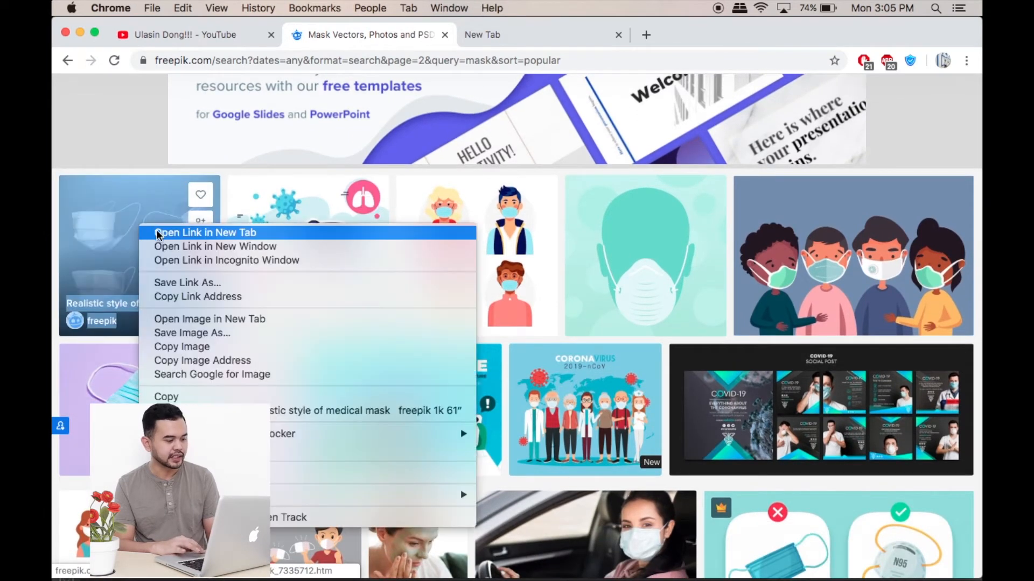
click(157, 235)
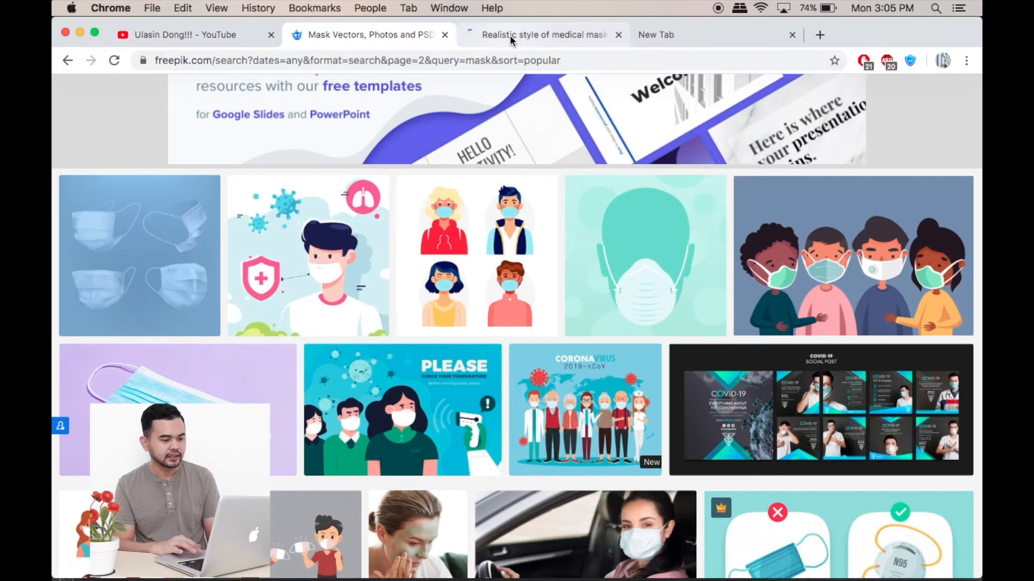
click(509, 34)
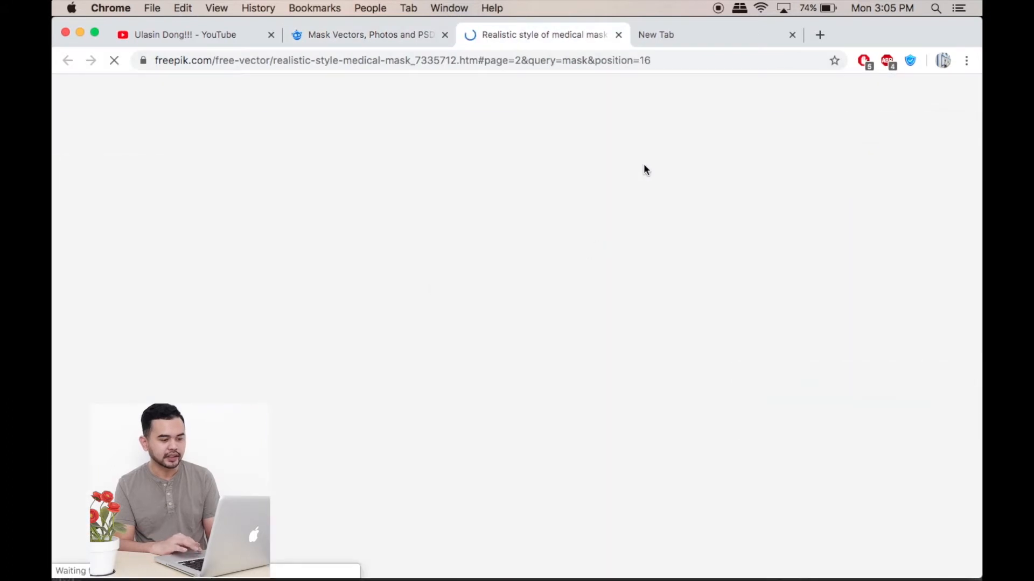
scroll(445, 334, down, 3)
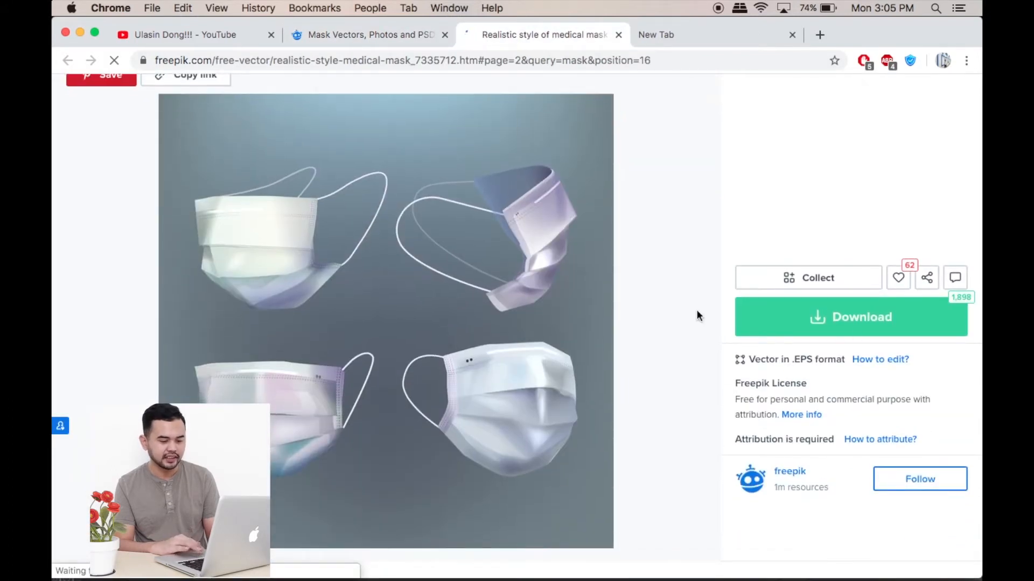
Step: Download the realistic medical mask vector with the free, attribution-required option
click(869, 334)
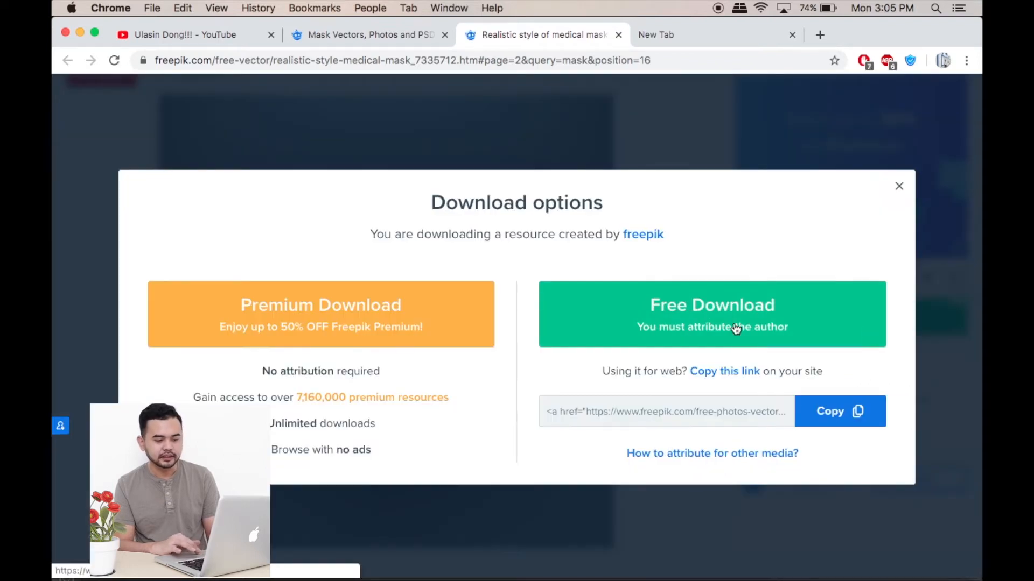
click(711, 336)
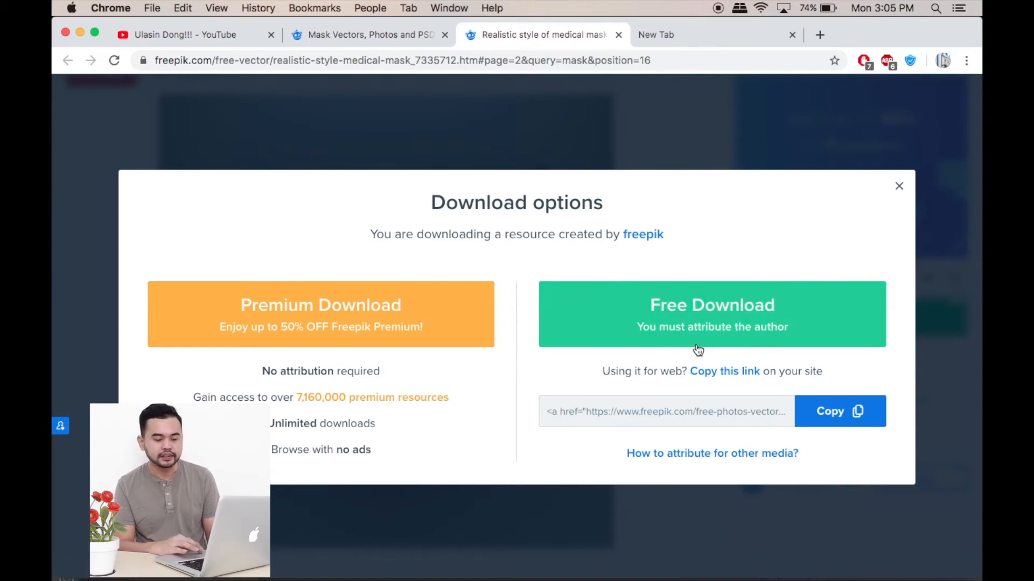
click(750, 340)
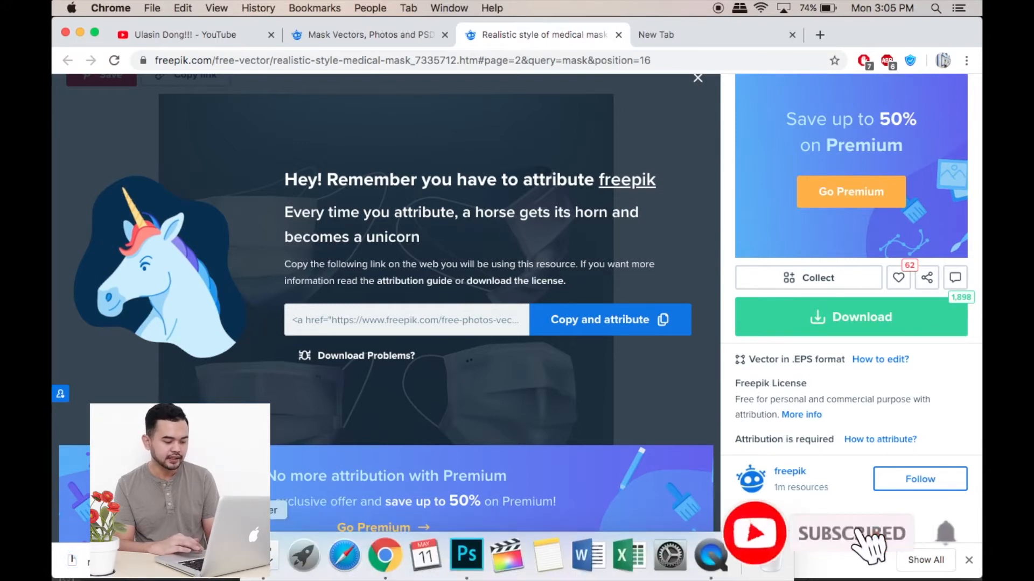
Step: Switch to Finder, extract realistic-style-medical-mask.zip in the Downloads folder and open the extracted folder
click(257, 570)
click(439, 251)
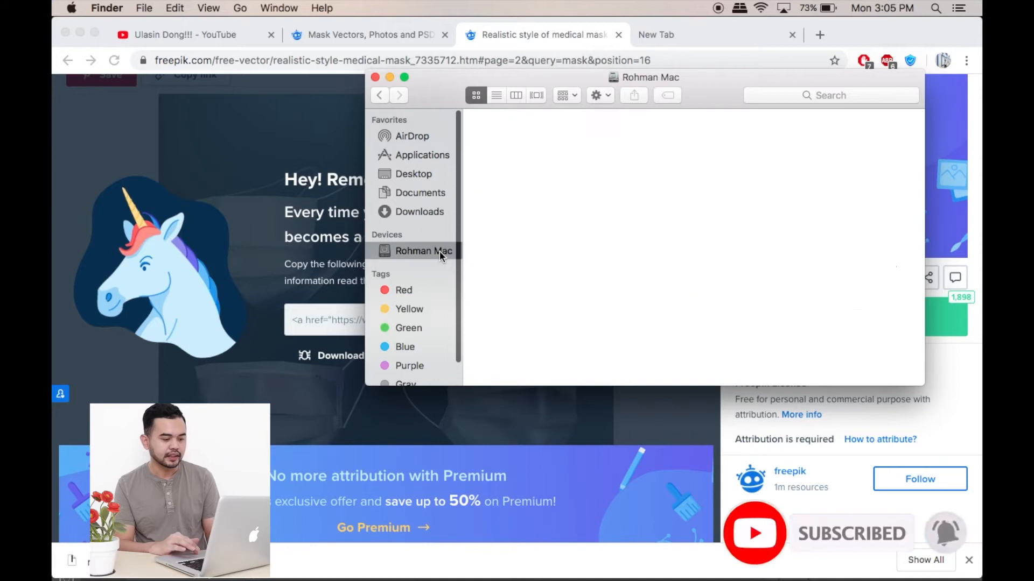
click(430, 213)
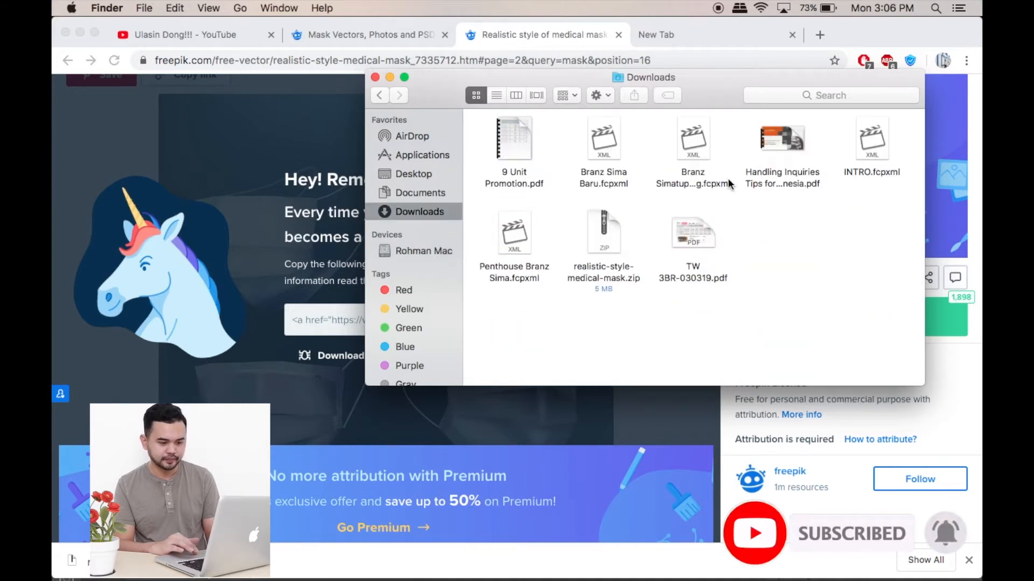
double_click(602, 231)
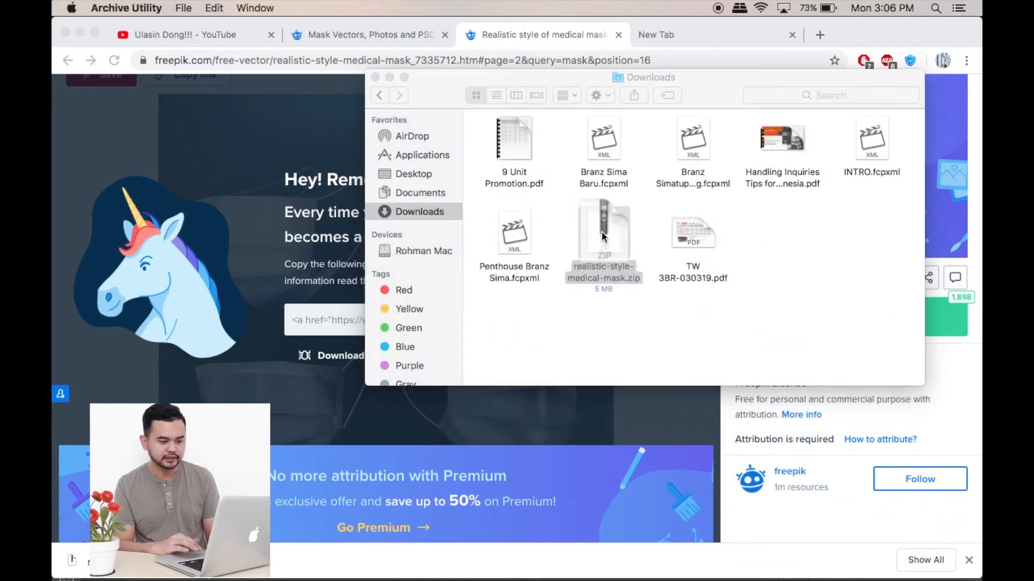
double_click(615, 233)
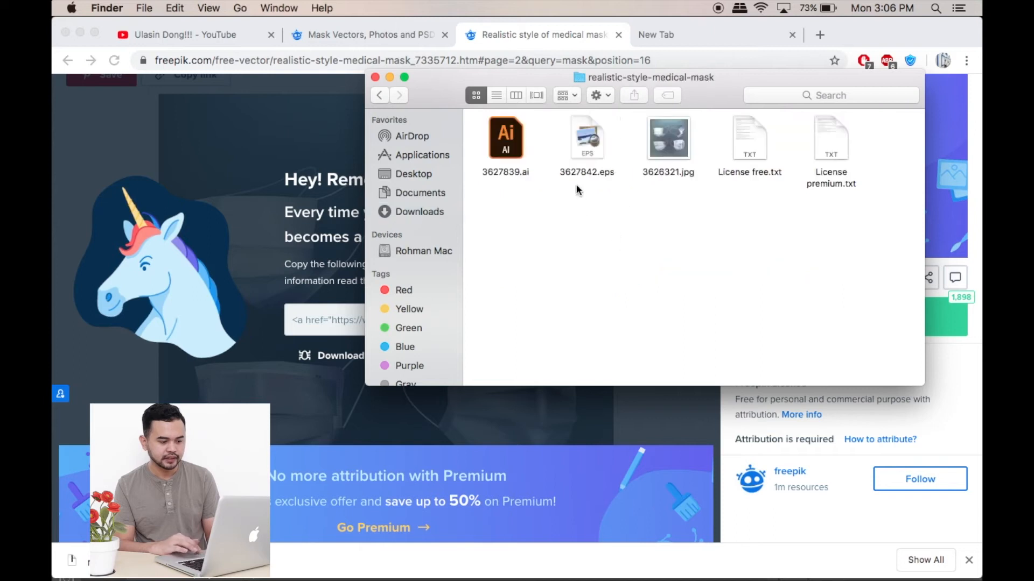
Step: Preview the image 3626321.jpg from the extracted mask folder, then close the preview
click(677, 142)
key(space)
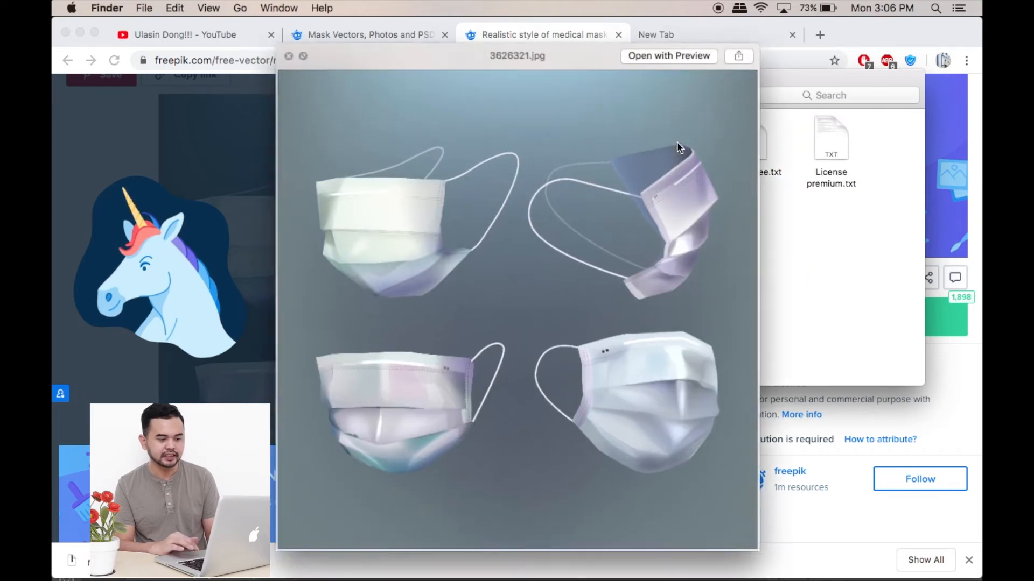
click(288, 57)
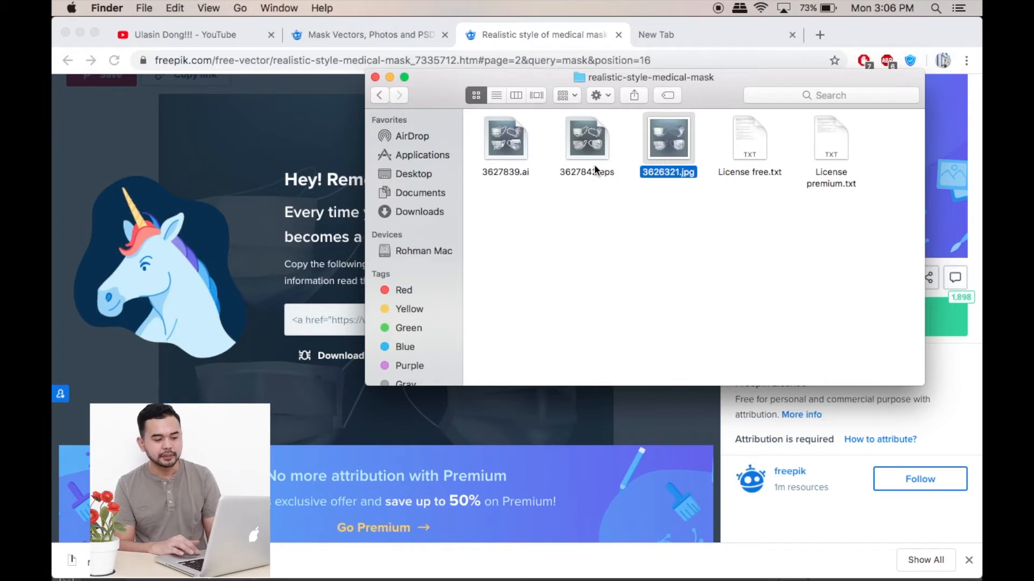
Step: Launch Illustrator and open 3627839.ai from the realistic-style-medical-mask folder
mouse_move(468, 578)
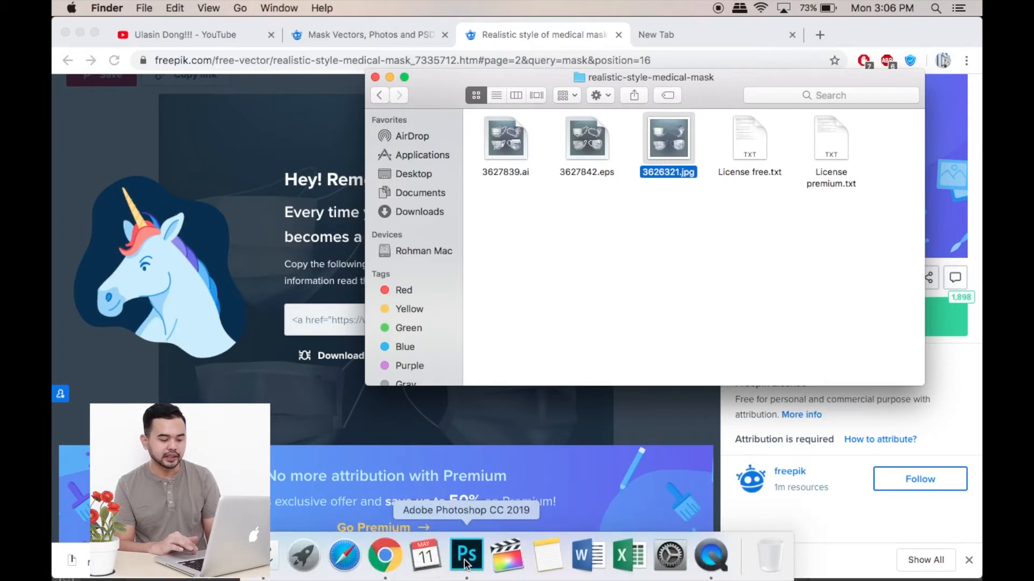
click(304, 556)
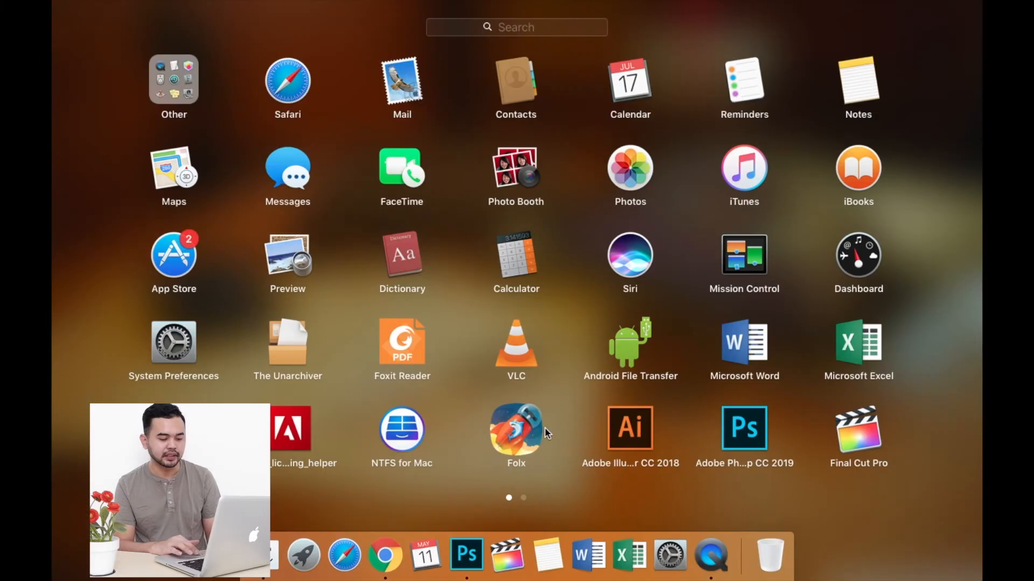
key(Escape)
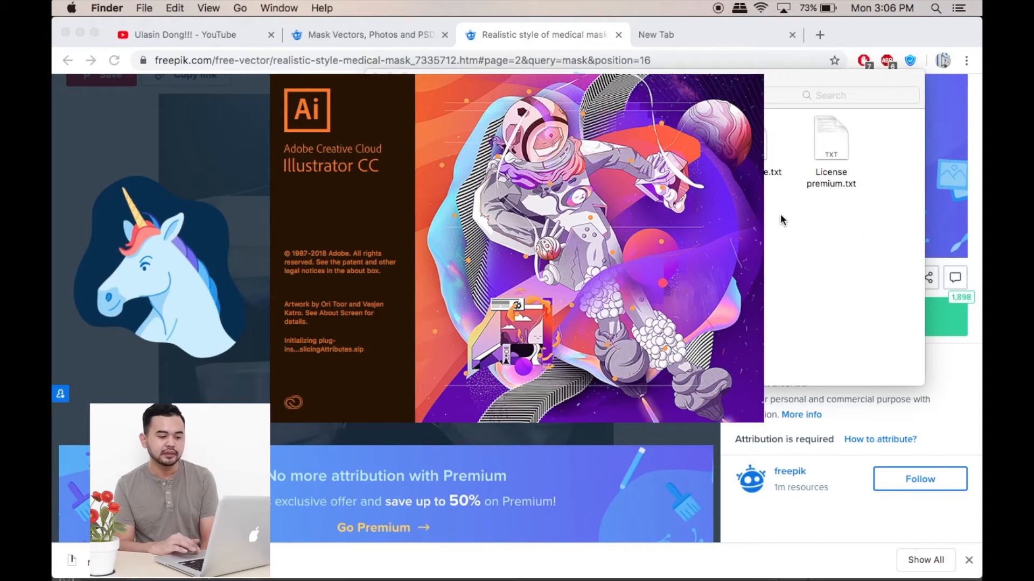
click(797, 234)
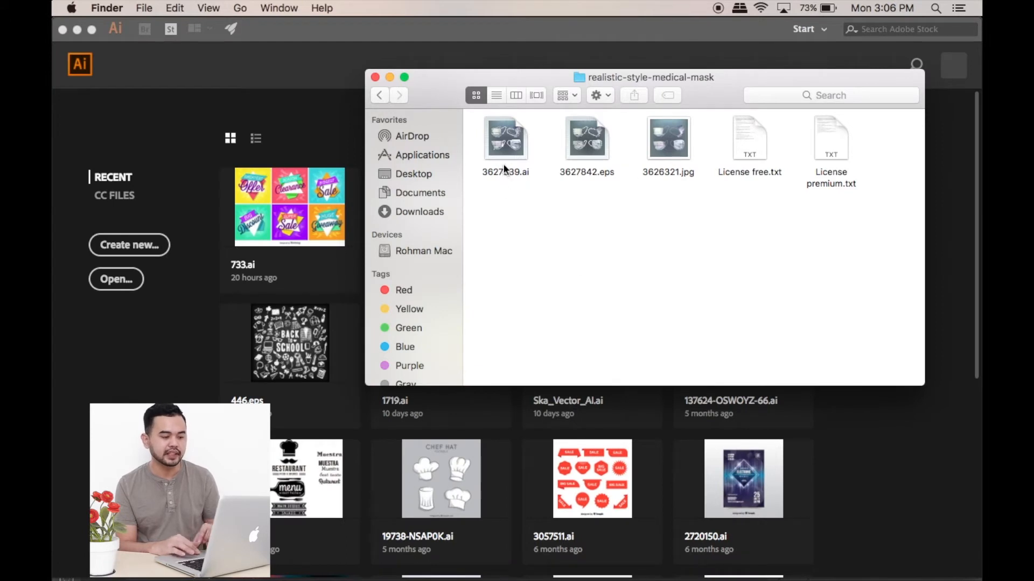
drag(505, 152, 284, 370)
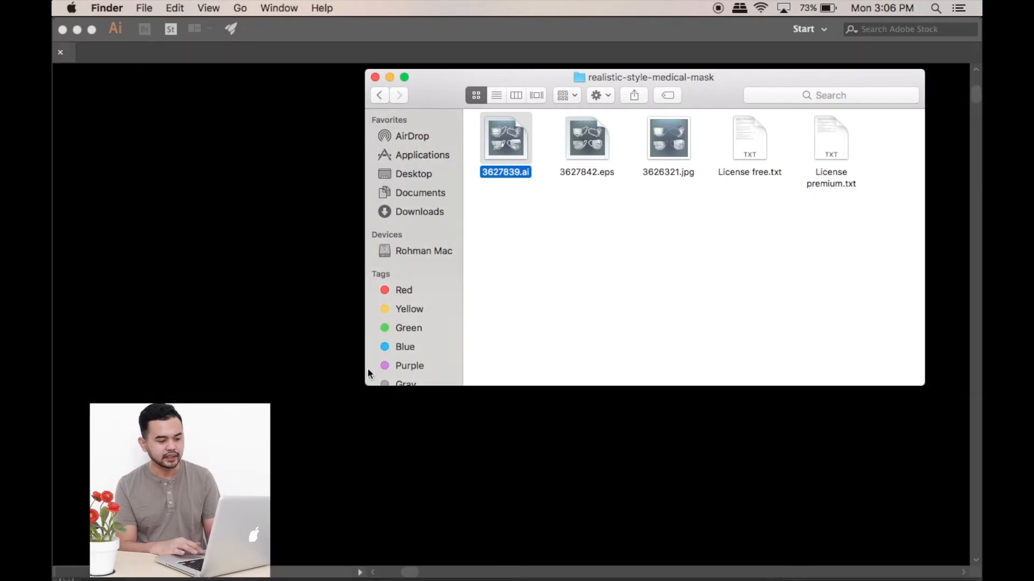
key(super+o)
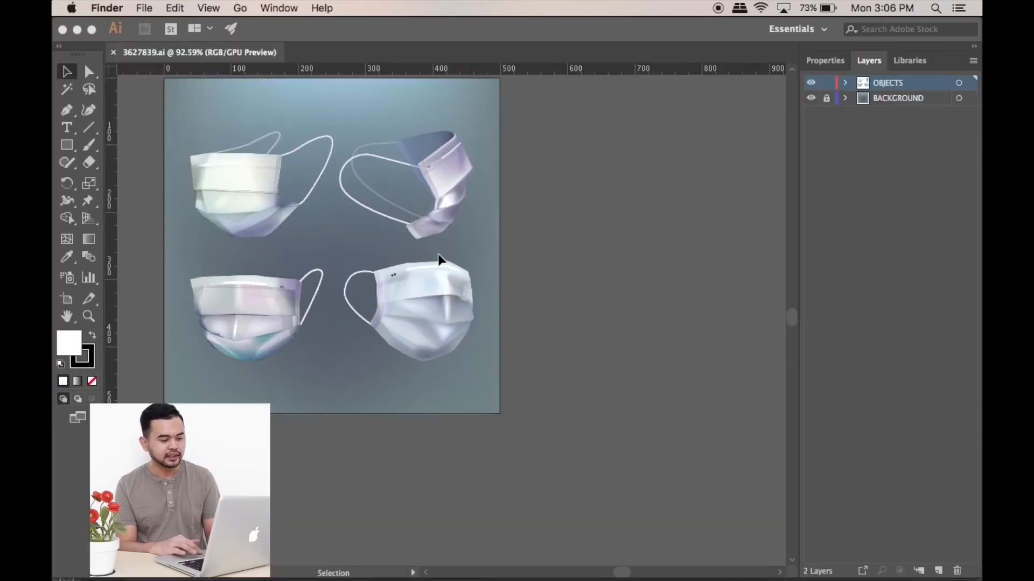
Step: Move the whole group of four masks down and to the right, partly off the artboard background
key(super+a)
drag(447, 186, 665, 277)
click(644, 151)
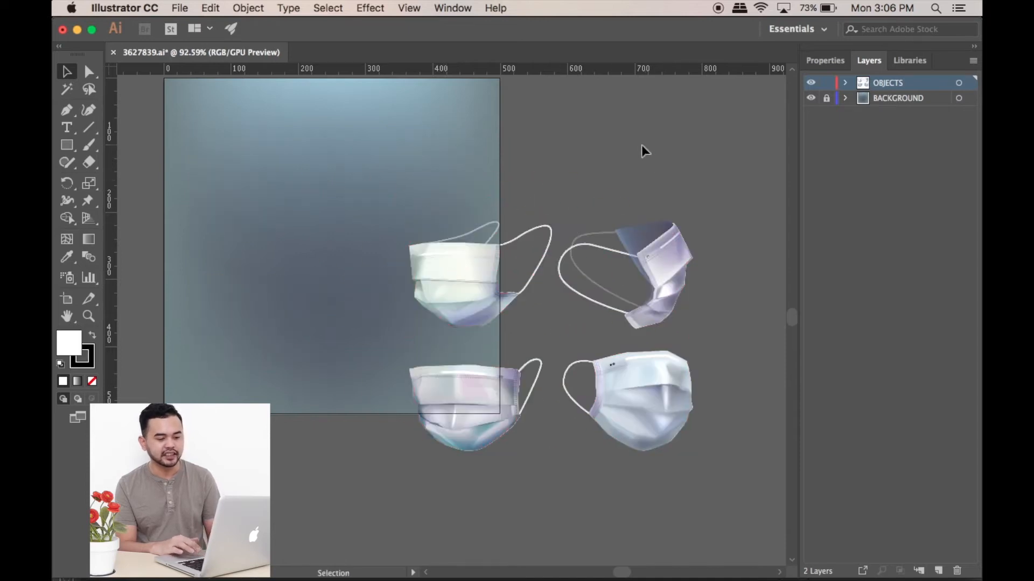
Step: Ungroup the four masks and move the upper-right mask upward, apart from the others
click(662, 261)
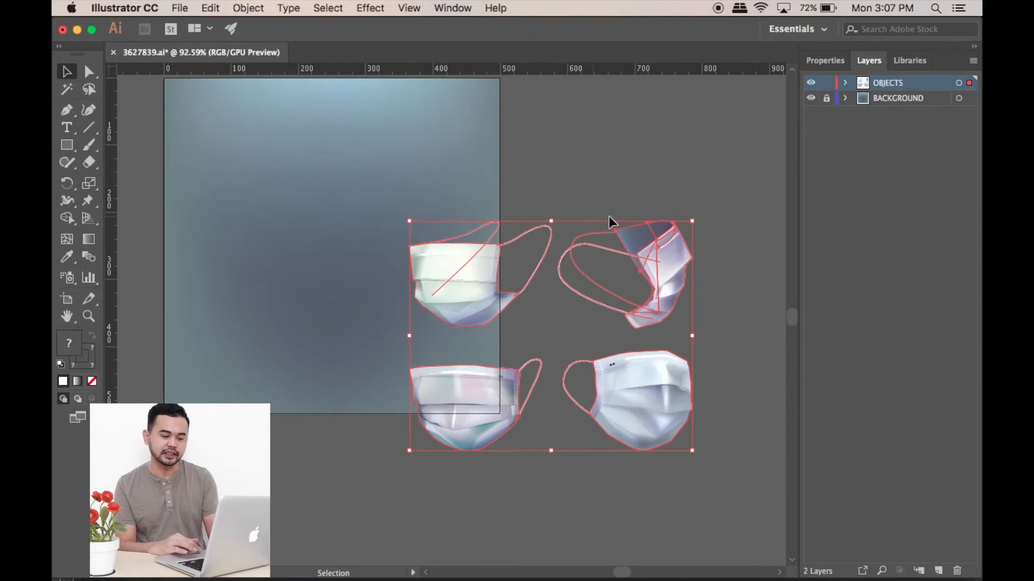
right_click(657, 258)
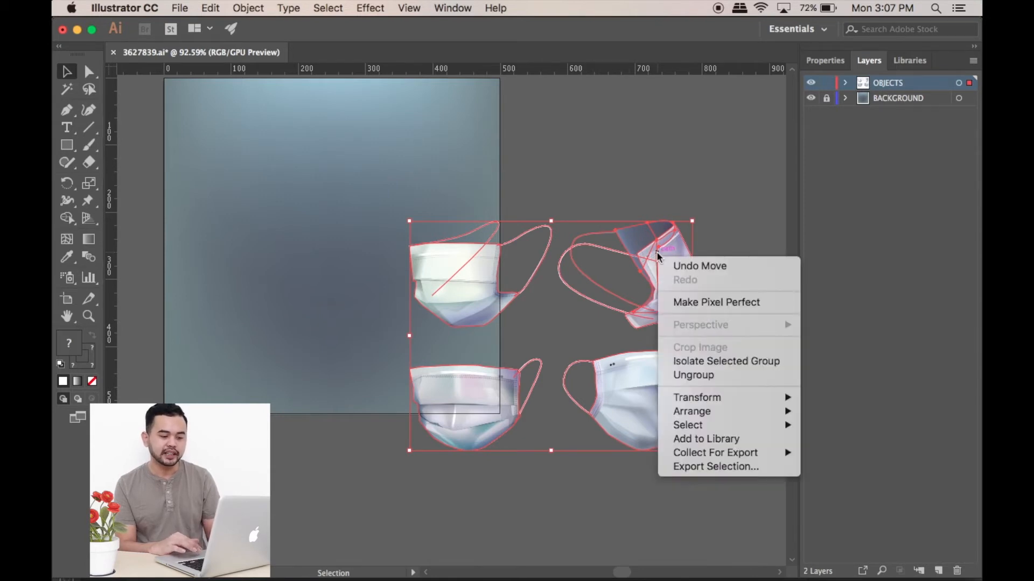
click(700, 375)
click(720, 163)
click(628, 277)
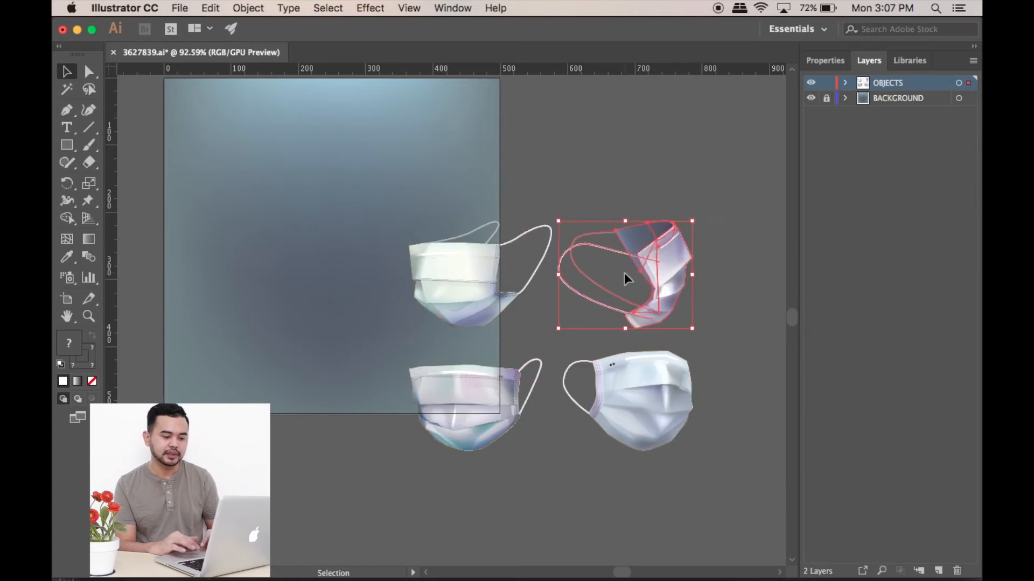
drag(653, 260, 658, 177)
click(721, 158)
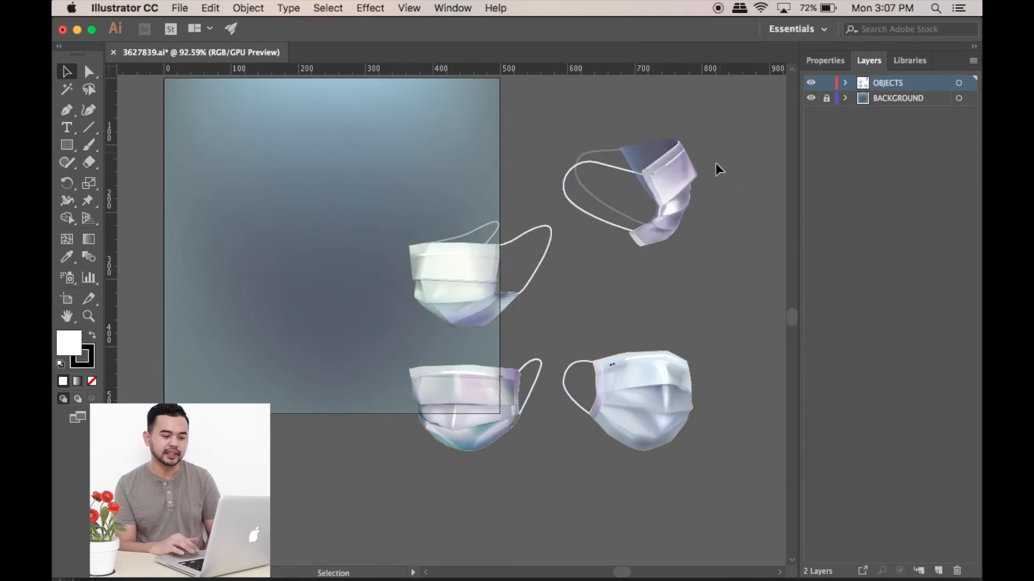
Step: Bring the lower-right mask into the Untitled-1 Photoshop document as a Vector Smart Object
click(569, 340)
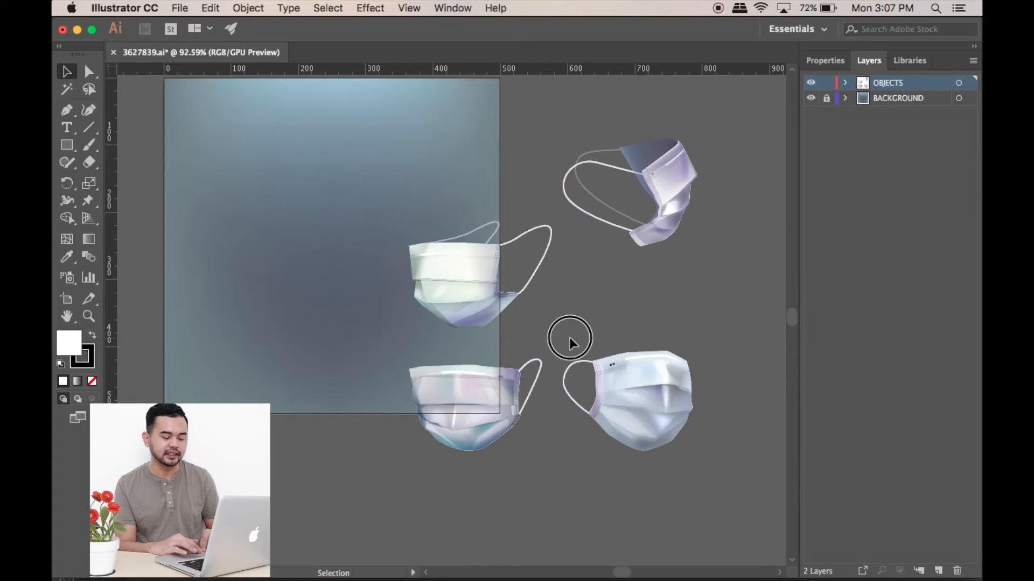
click(673, 447)
drag(631, 450, 458, 314)
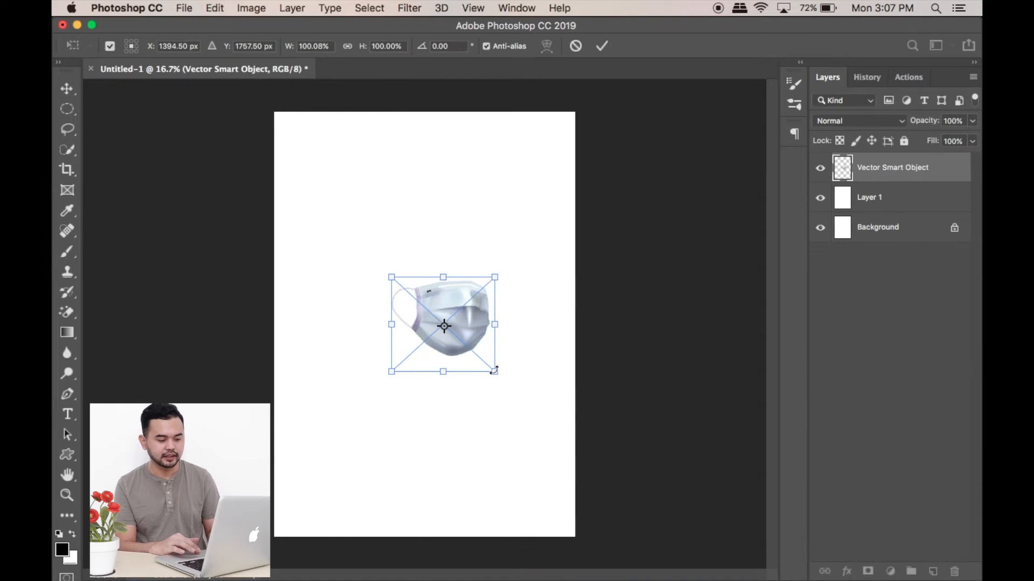
Step: Enlarge the placed mask to about 221% and position it near the middle of the page
drag(387, 368, 312, 463)
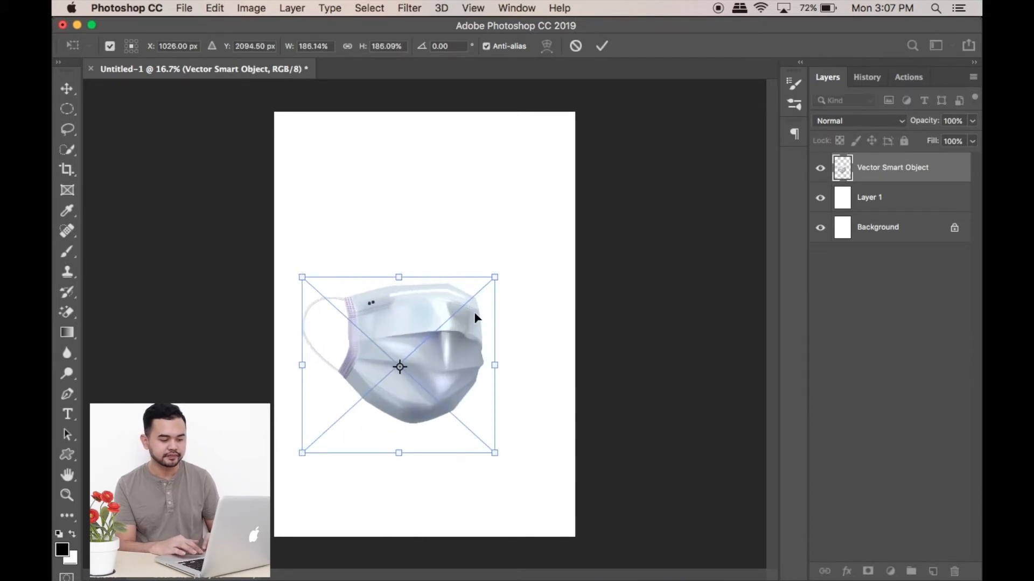
drag(494, 278, 530, 244)
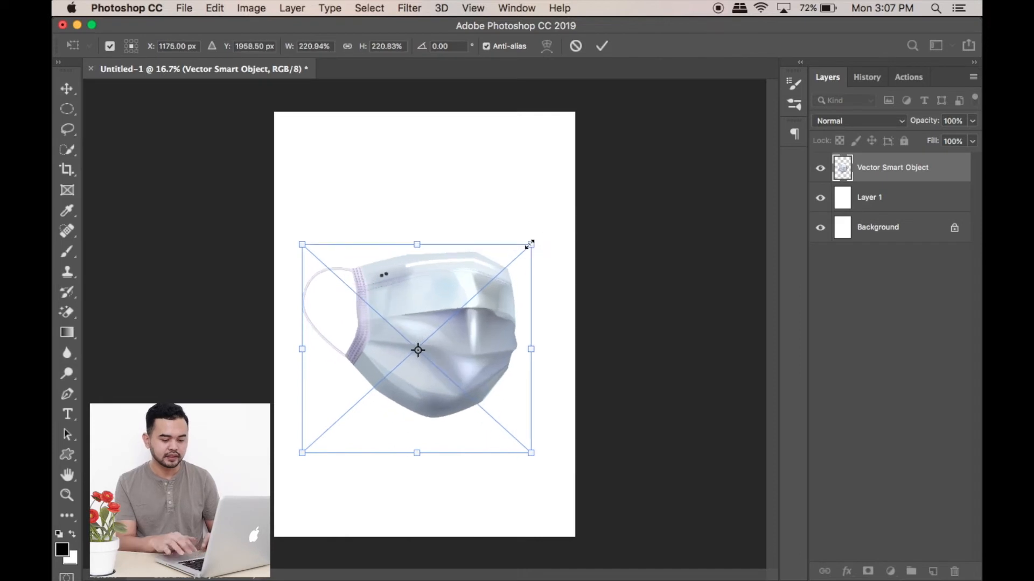
key(Return)
drag(444, 308, 452, 318)
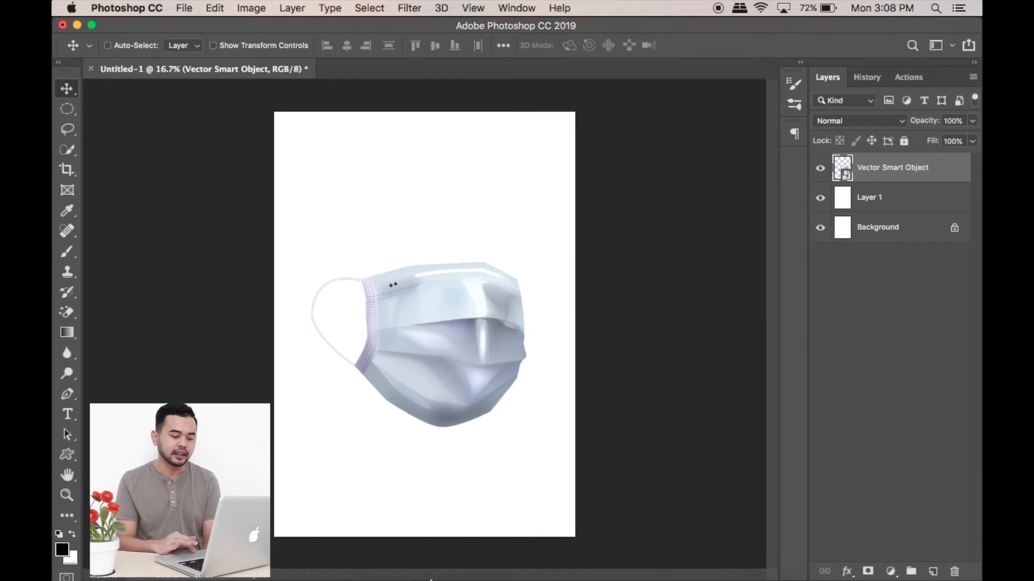
Step: Switch to Chrome and return to the beginning of the Freepik mask search results
click(368, 566)
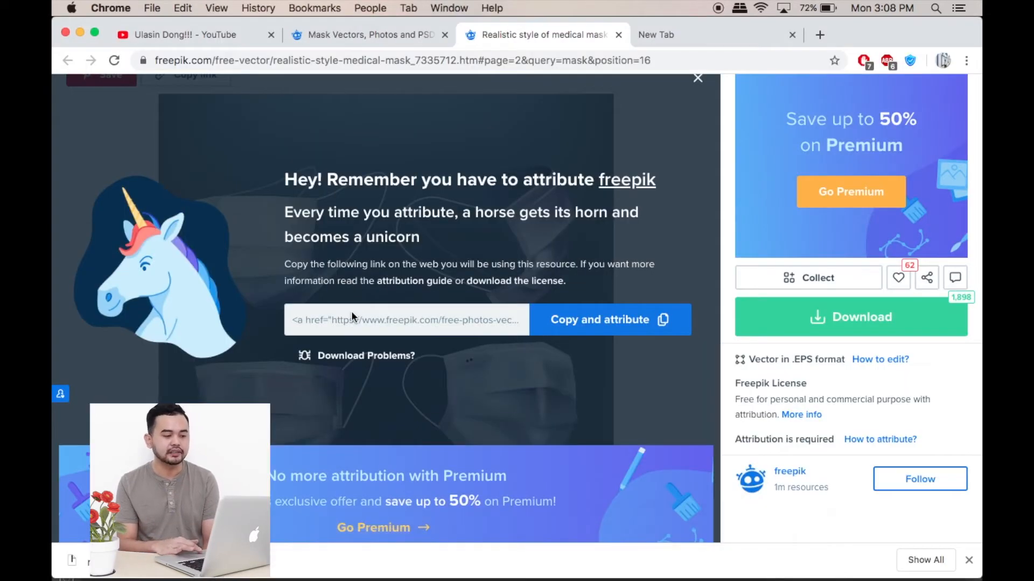
click(360, 33)
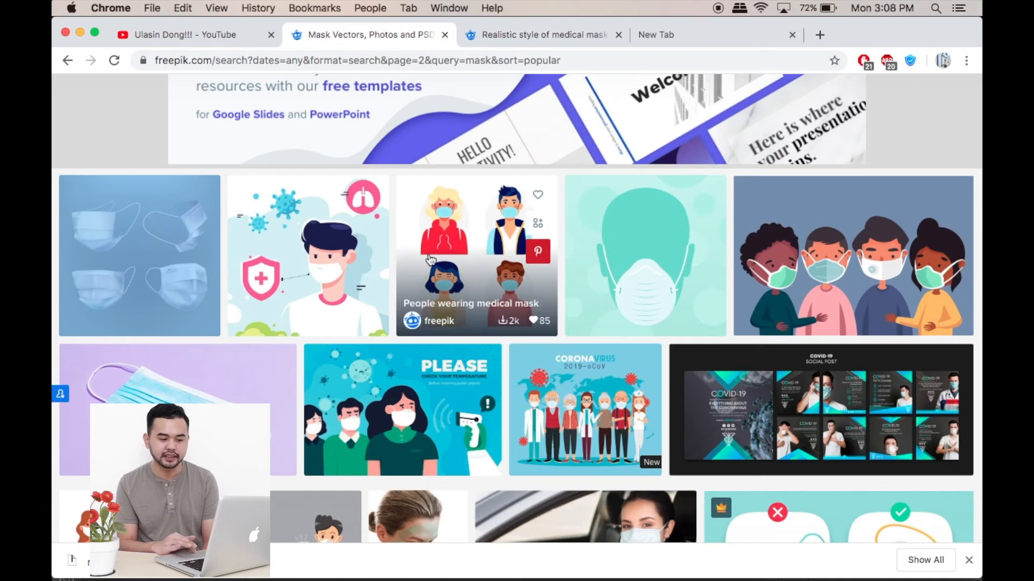
click(490, 34)
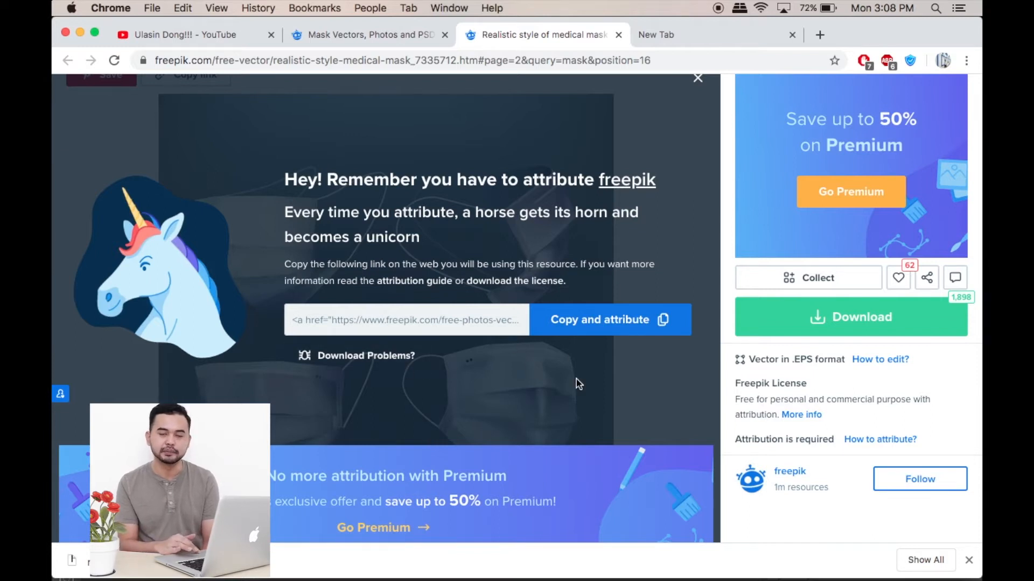
click(390, 37)
scroll(518, 254, up, 2)
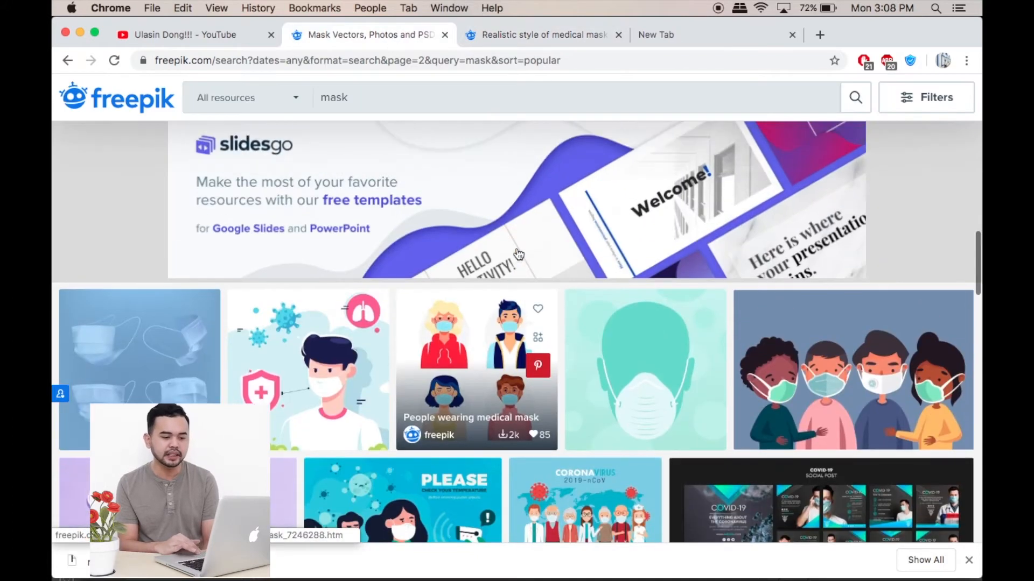
scroll(519, 254, up, 15)
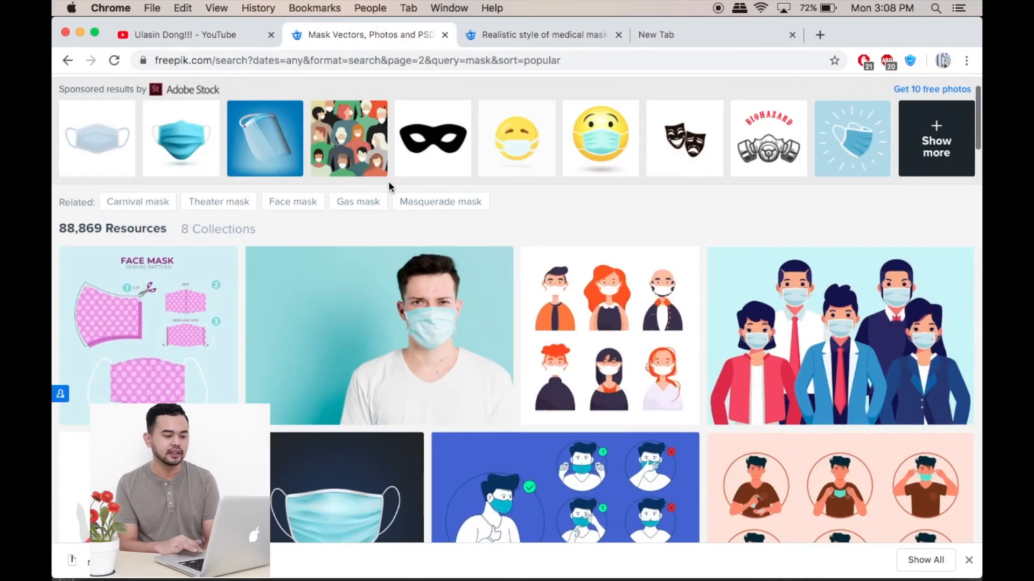
scroll(389, 181, up, 3)
Step: Replace the Freepik search term with "job" and run the search across all resources
key(BackSpace)
key(BackSpace)
key(BackSpace)
key(BackSpace)
text(v)
key(BackSpace)
key(BackSpace)
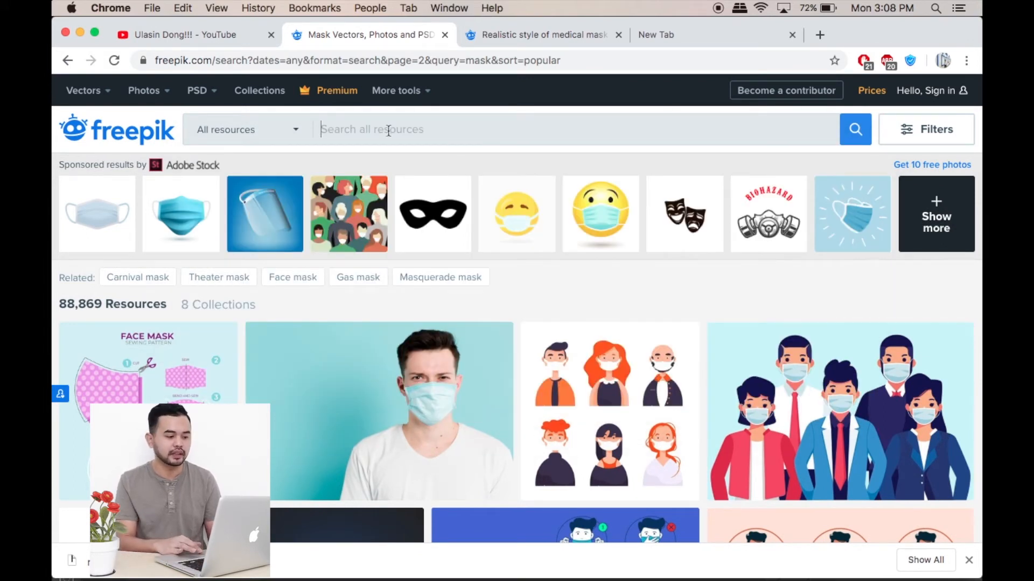
text(job)
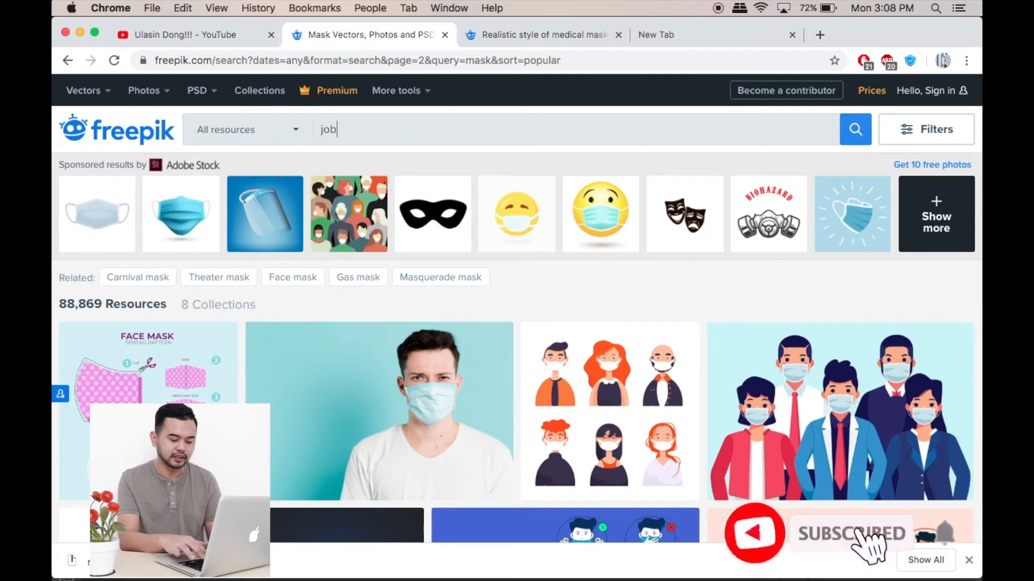
key(Return)
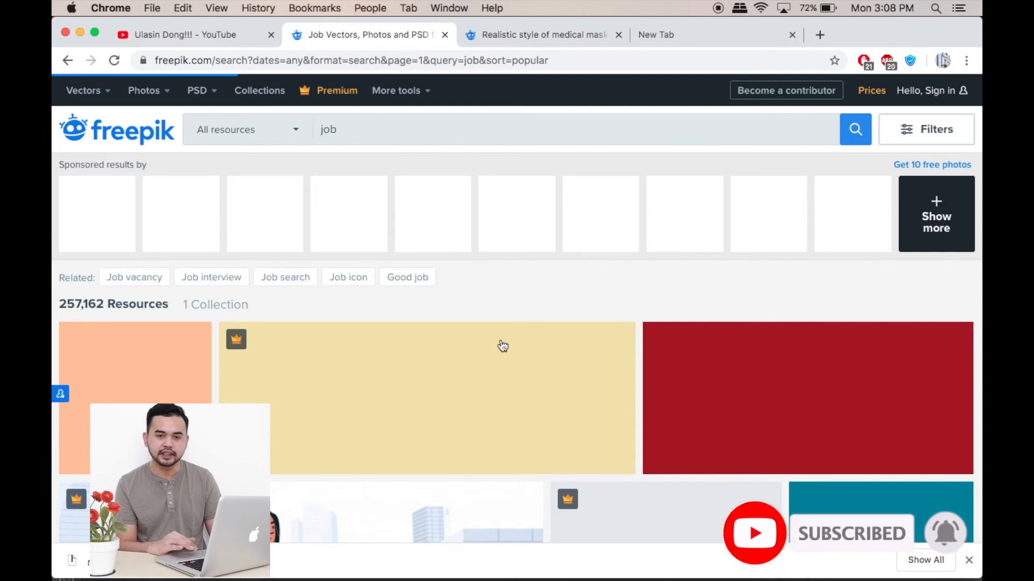
Step: Look through the job results for illustrations that could suit the design
scroll(500, 345, down, 3)
scroll(502, 346, down, 5)
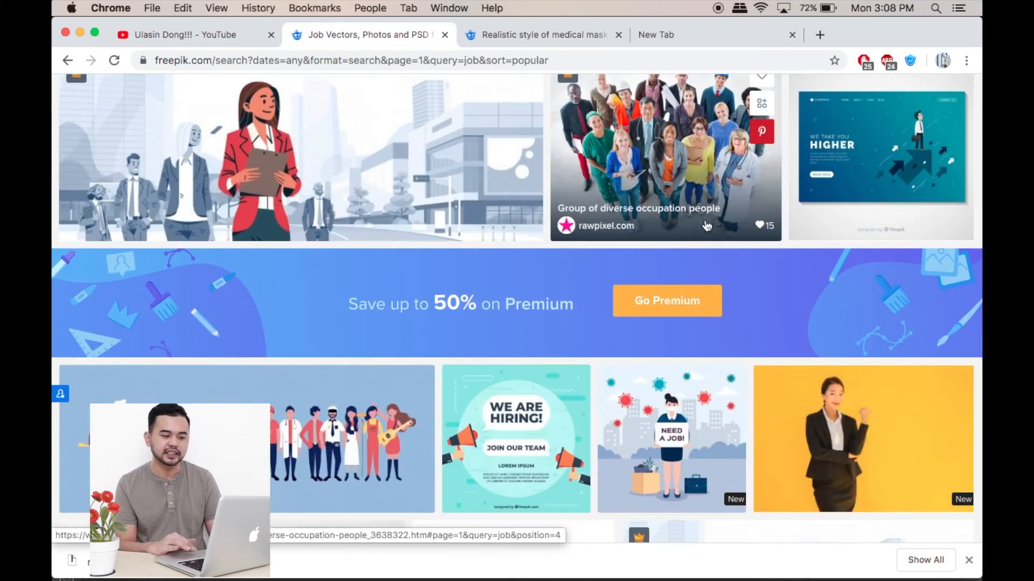
scroll(707, 226, down, 3)
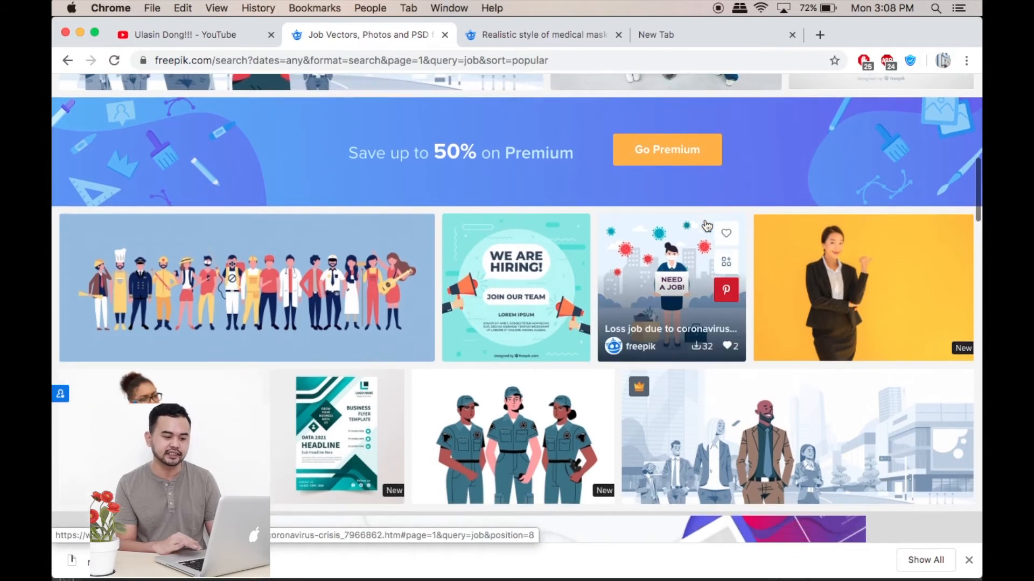
scroll(851, 280, down, 3)
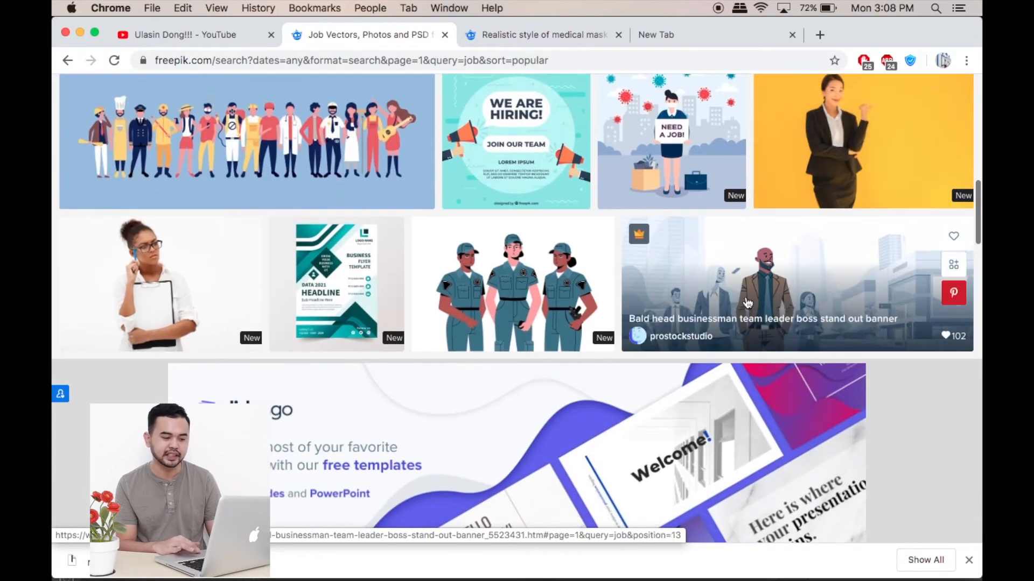
scroll(439, 300, down, 1)
scroll(439, 300, down, 7)
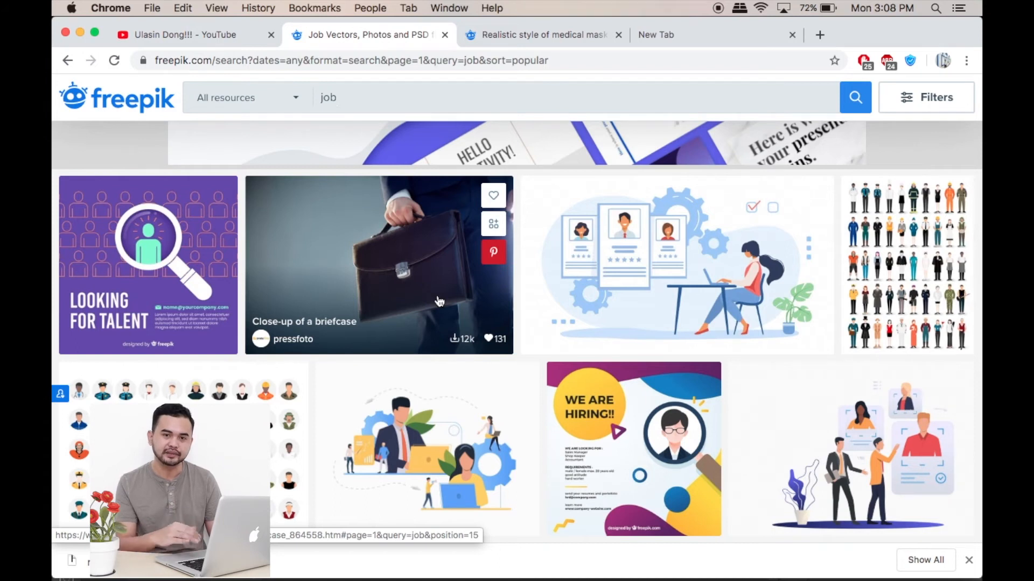
scroll(439, 300, up, 10)
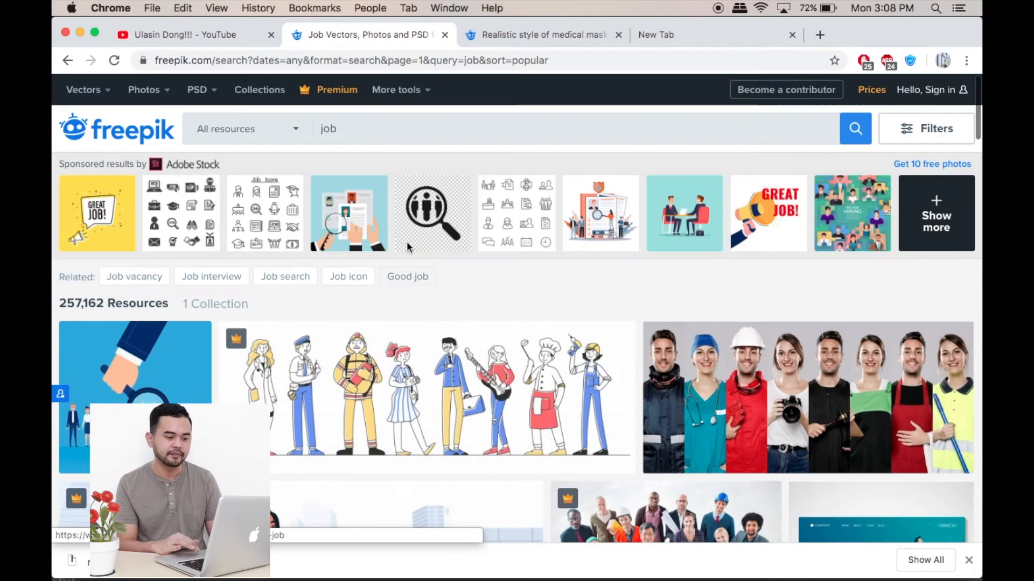
Step: Search all Freepik resources for "virus"
click(369, 132)
key(BackSpace)
key(BackSpace)
key(BackSpace)
text(virus)
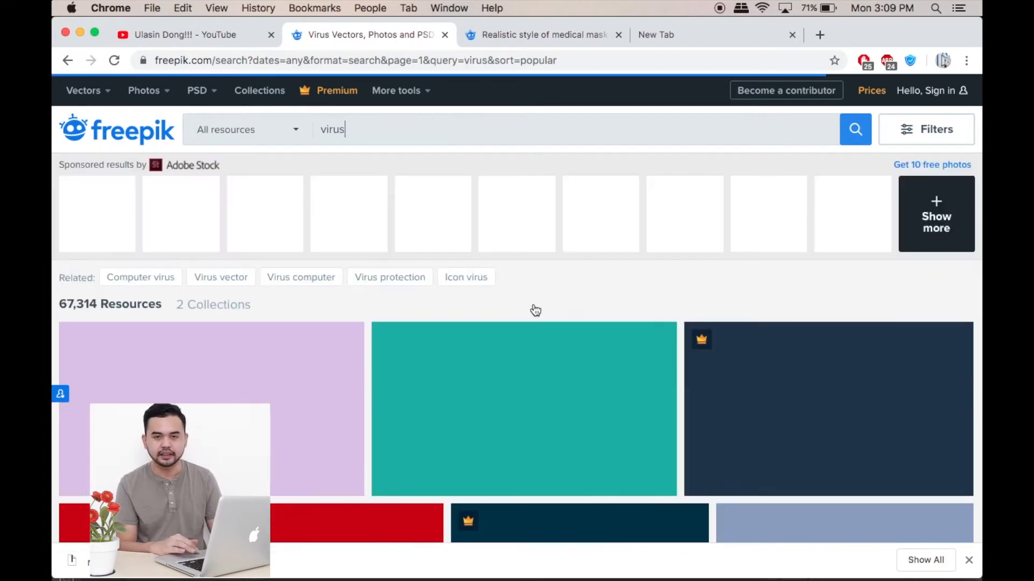
Step: Open the "Victory over coronavirus" resource with raised fists and a "We can do it!" ribbon in a new tab
scroll(612, 298, down, 3)
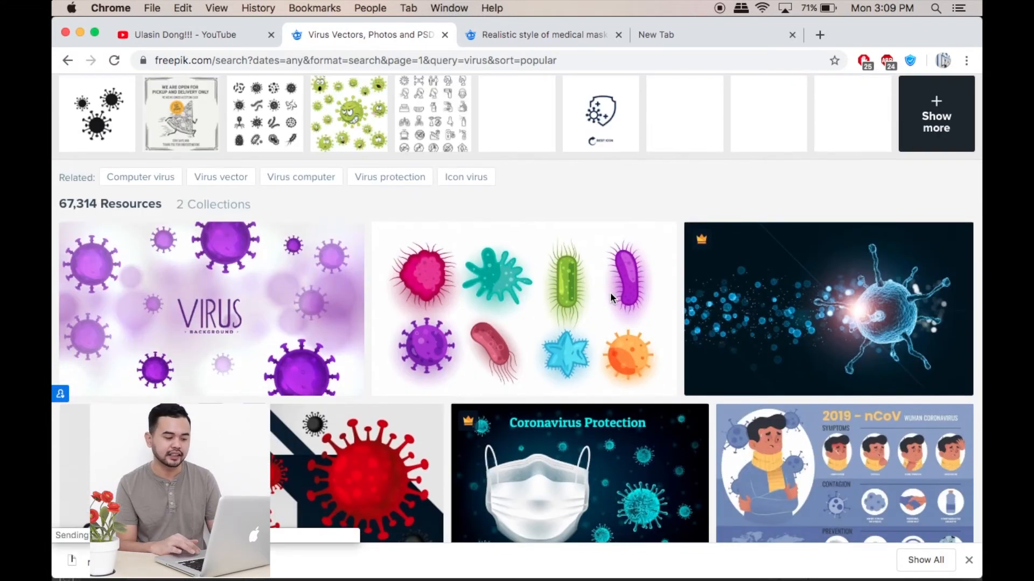
scroll(498, 317, down, 10)
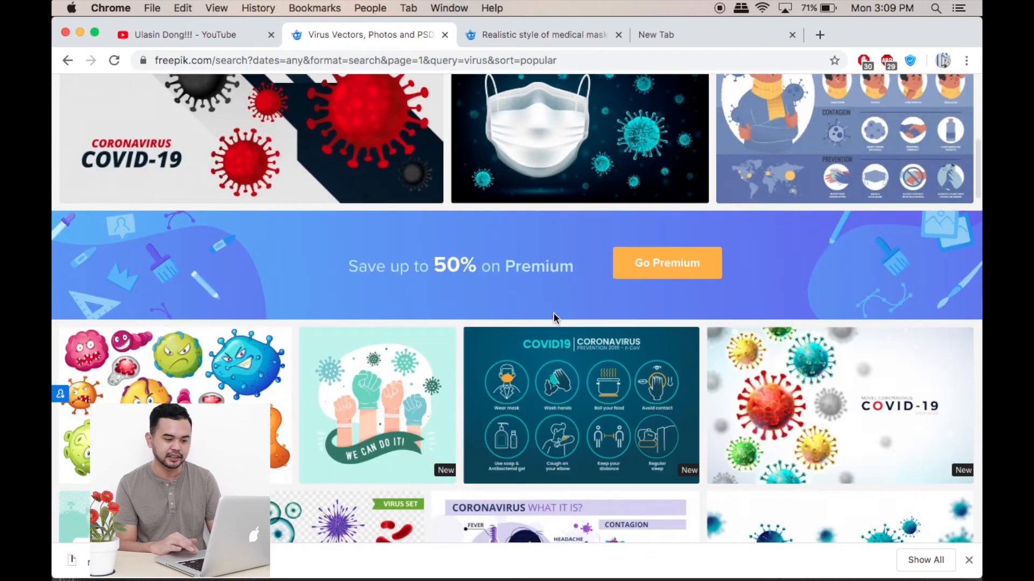
scroll(553, 315, down, 2)
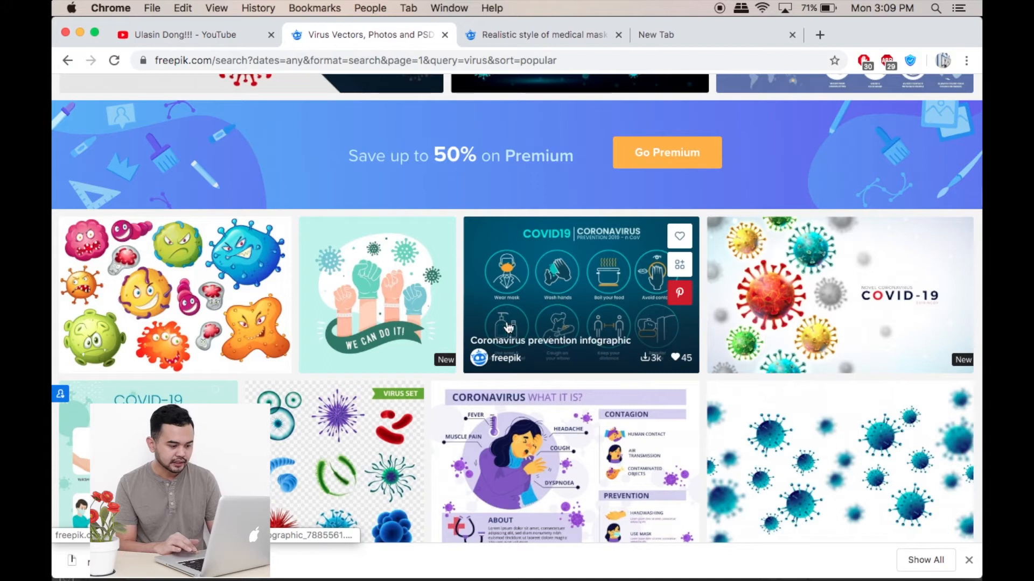
right_click(387, 269)
click(422, 277)
Step: Download the "Victory over coronavirus" vector from its Freepik resource page using the free download option
scroll(410, 354, down, 5)
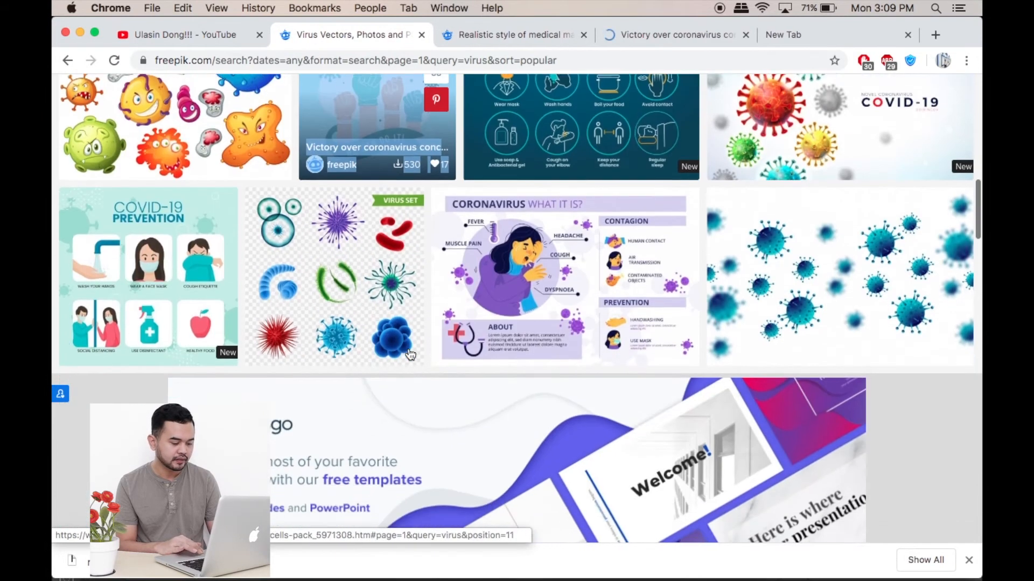
scroll(410, 354, up, 2)
scroll(410, 355, up, 1)
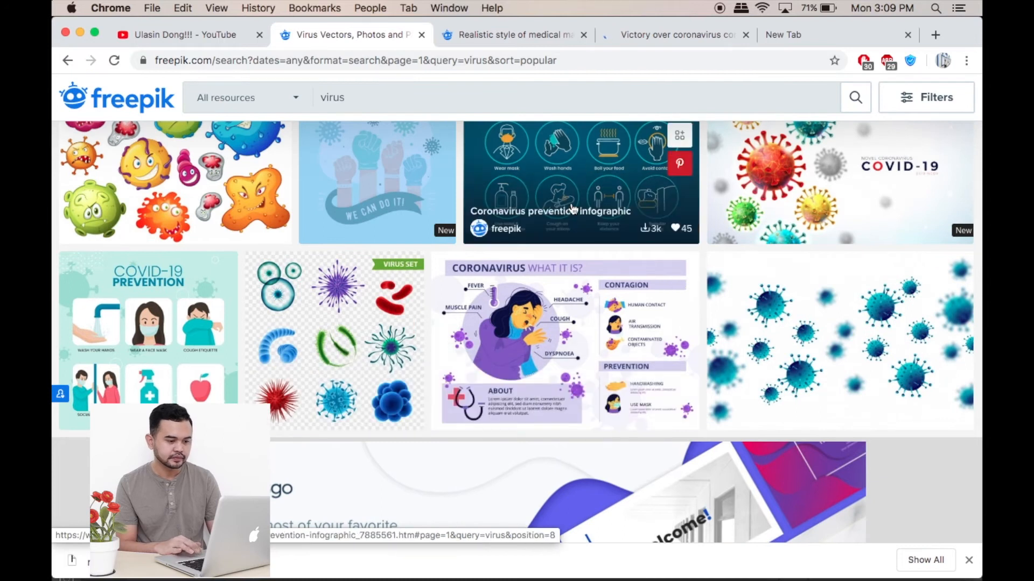
click(664, 34)
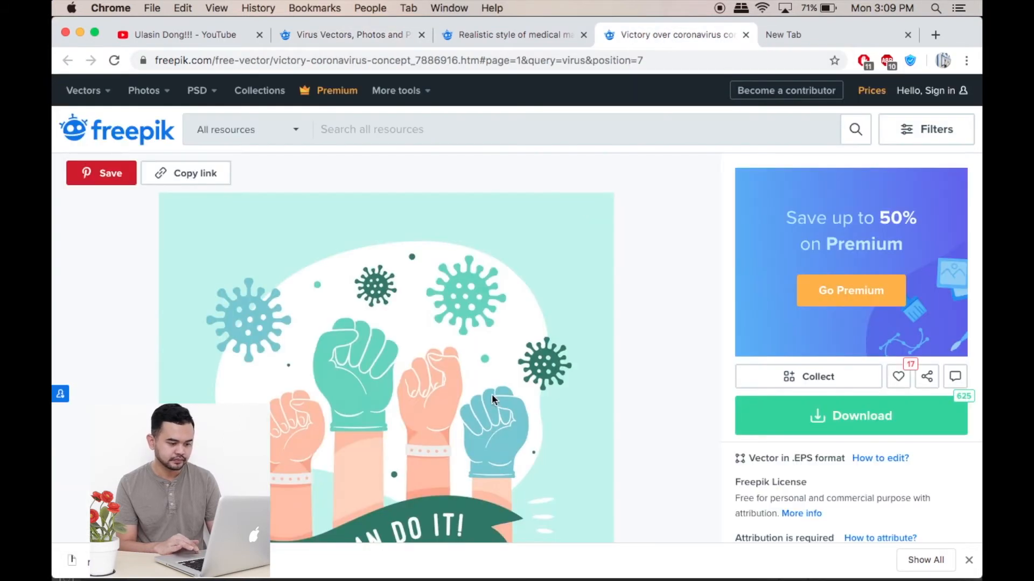
scroll(493, 393, down, 3)
click(812, 299)
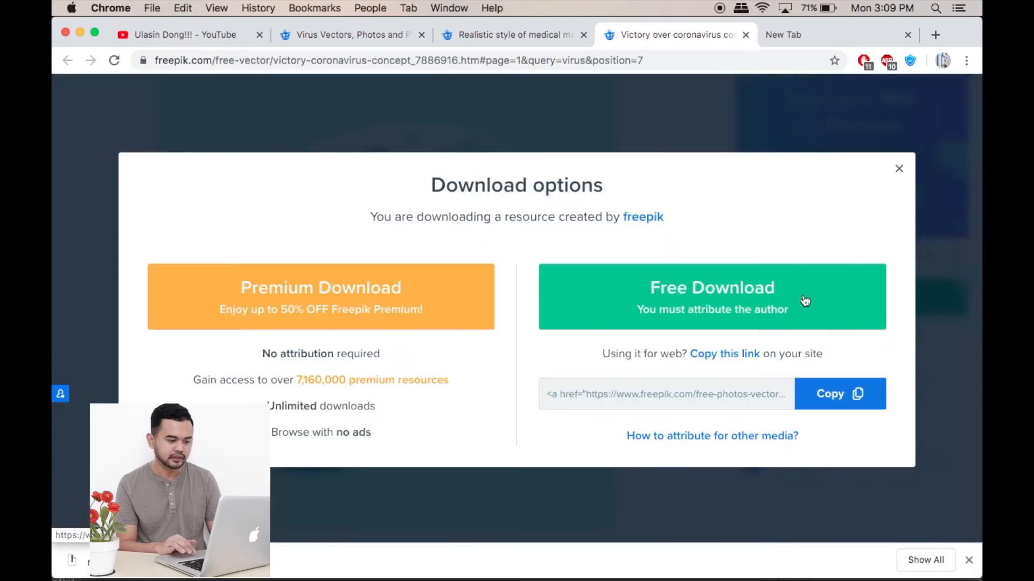
click(696, 307)
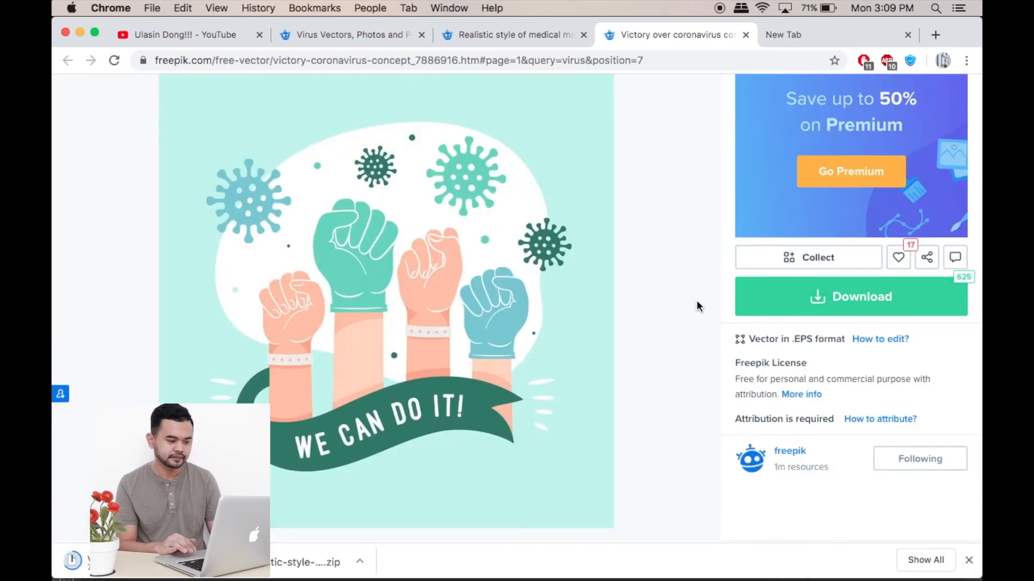
Step: Switch to Finder and extract the victory-coronavirus-concept zip in the Downloads folder, opening the resulting folder
mouse_move(298, 577)
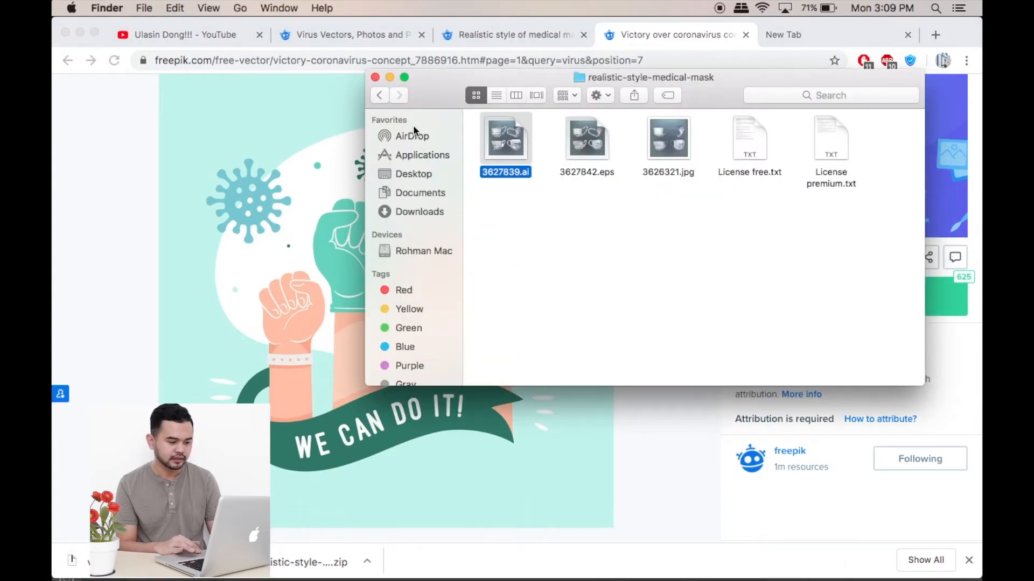
click(381, 96)
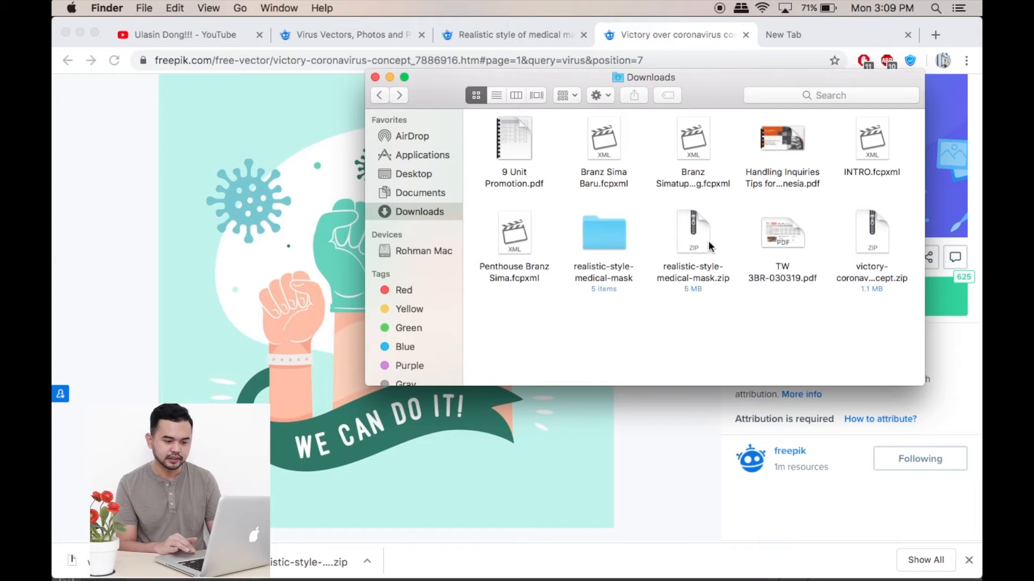
double_click(861, 250)
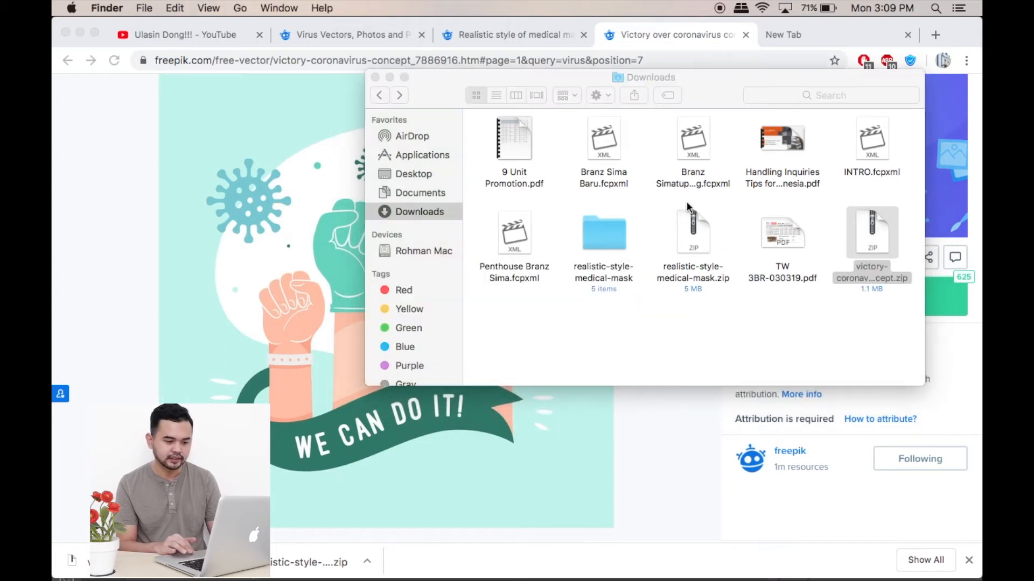
double_click(872, 237)
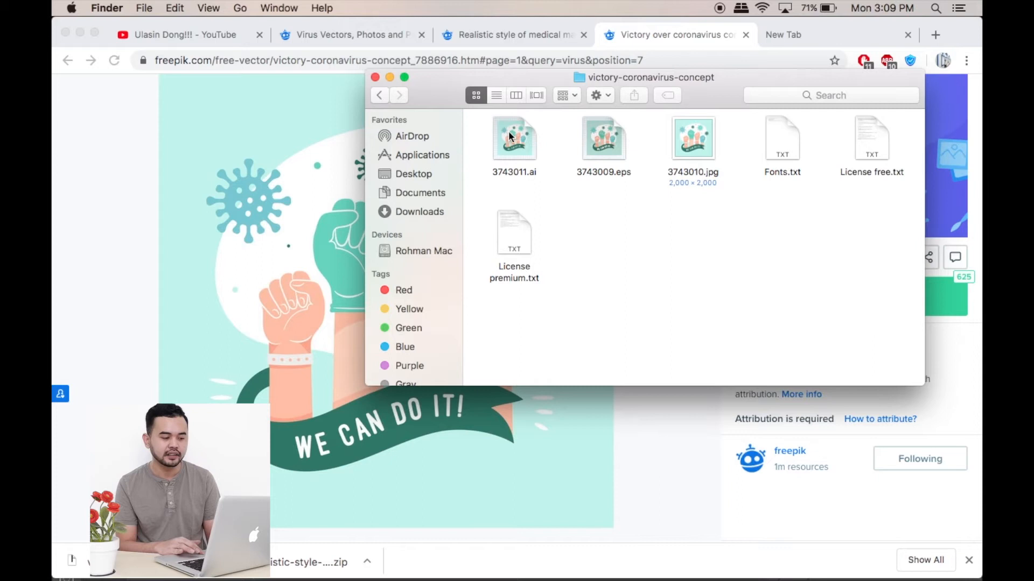
Step: Open 3743011.ai from the victory-coronavirus-concept folder in Illustrator as a separate document
mouse_move(700, 576)
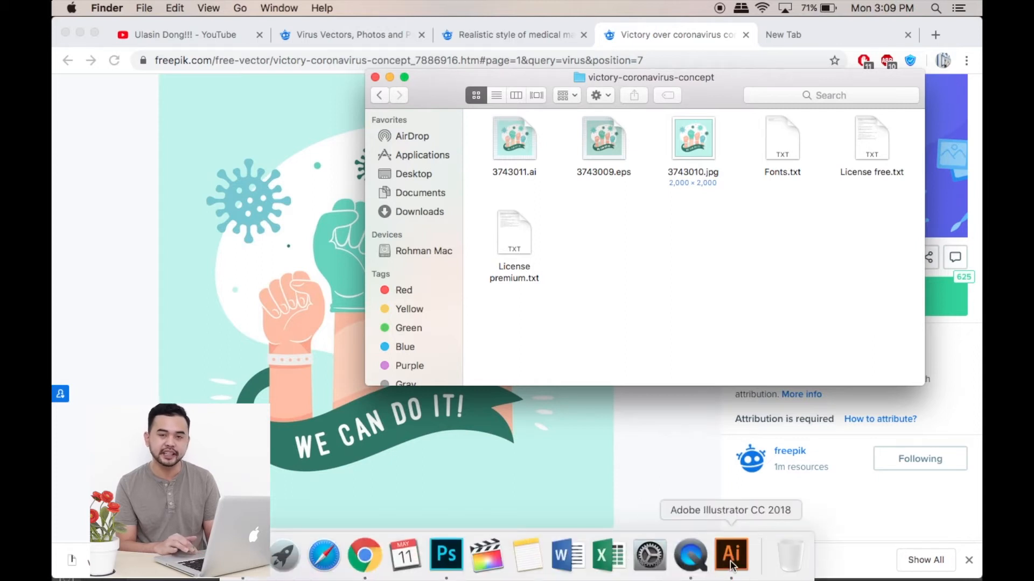
click(731, 555)
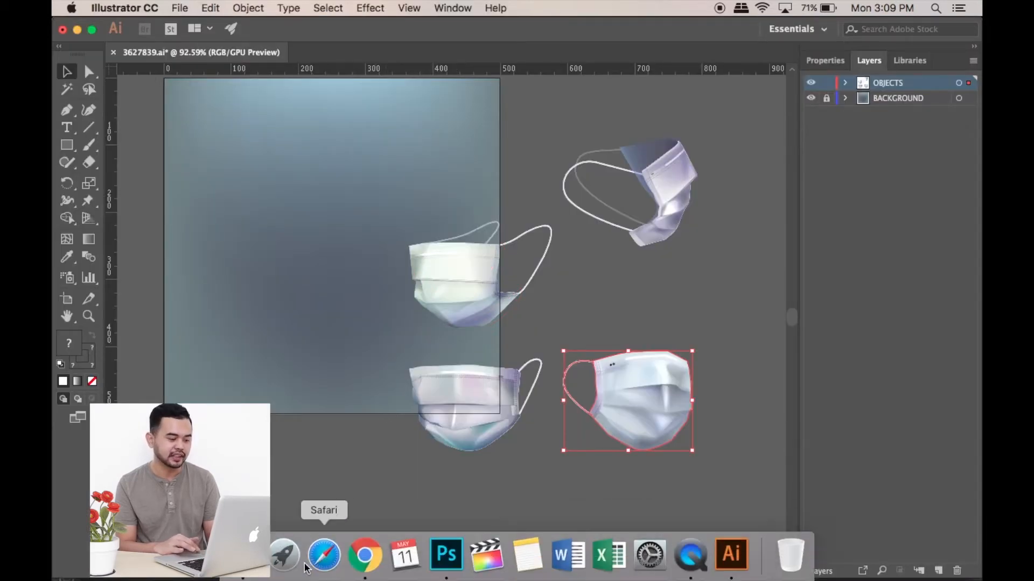
click(243, 554)
drag(521, 134, 345, 54)
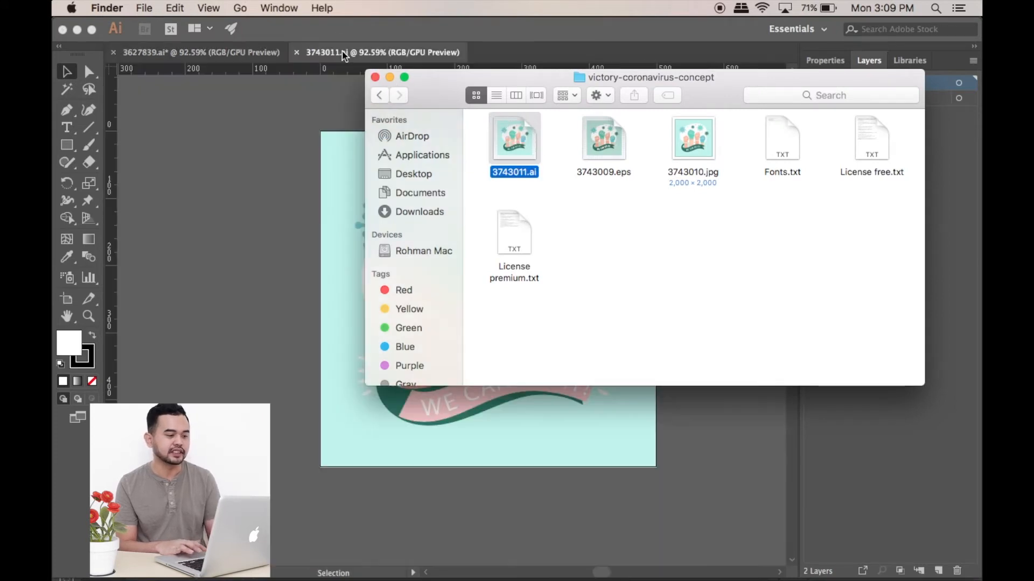
click(270, 231)
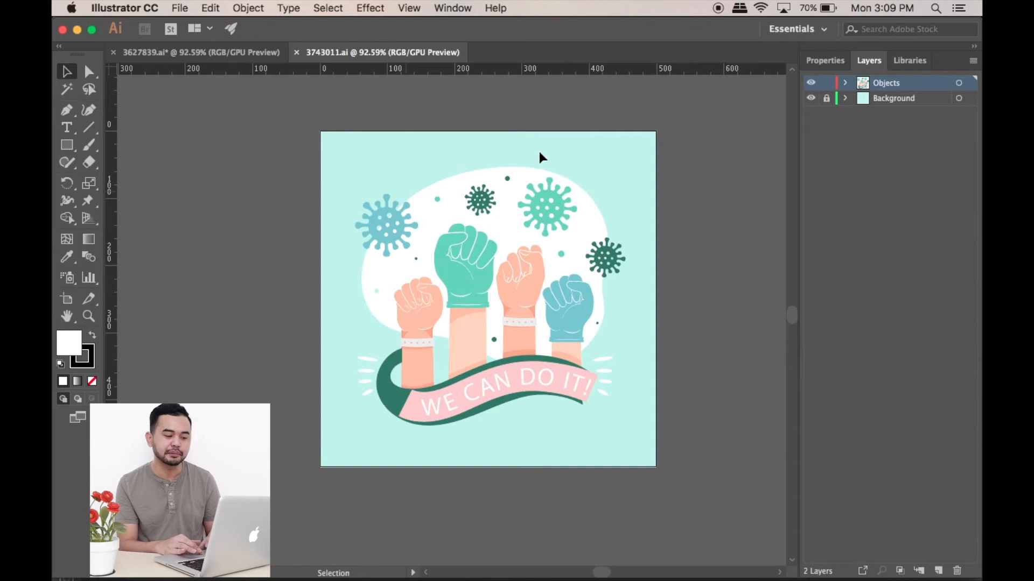
Step: Move the raised-fists artwork partly off the left side of the artboard and ungroup it
drag(385, 225, 270, 233)
drag(450, 212, 397, 231)
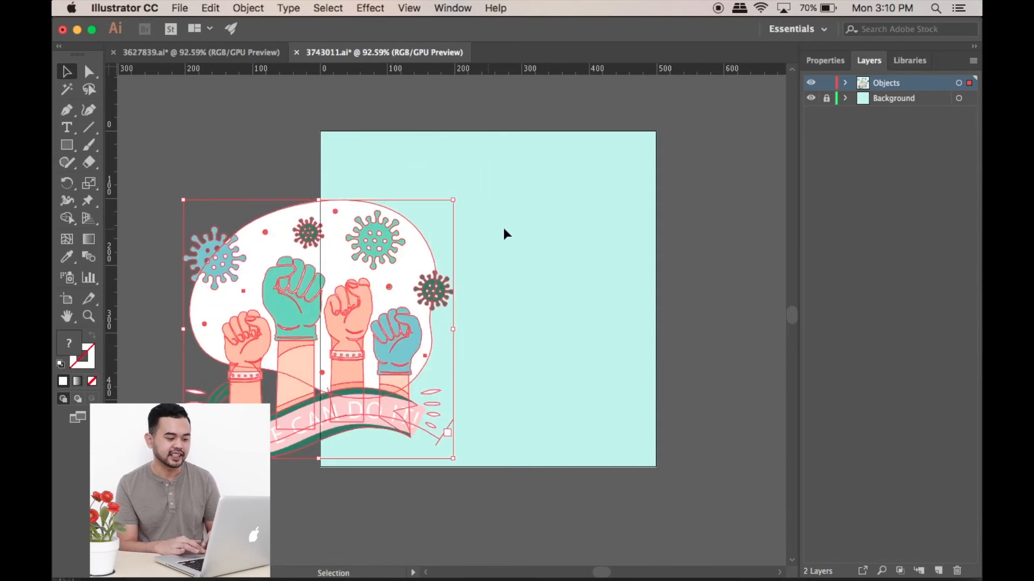
click(516, 233)
click(383, 252)
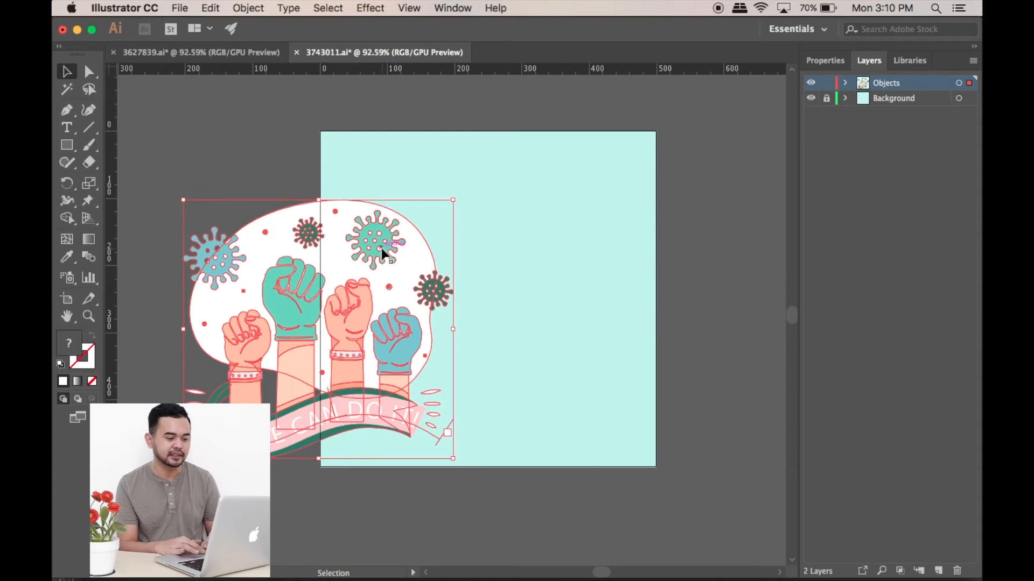
right_click(384, 253)
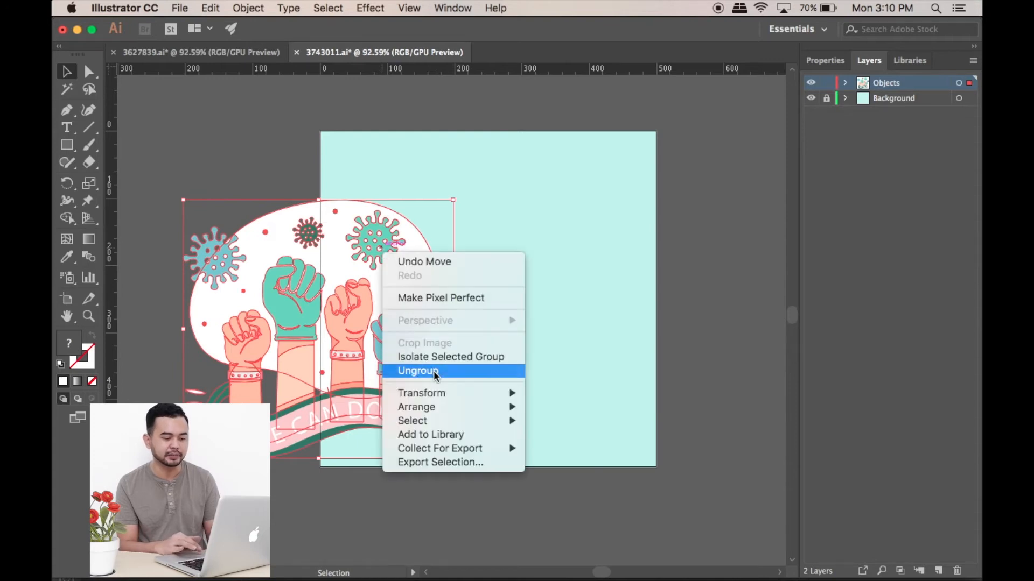
click(410, 369)
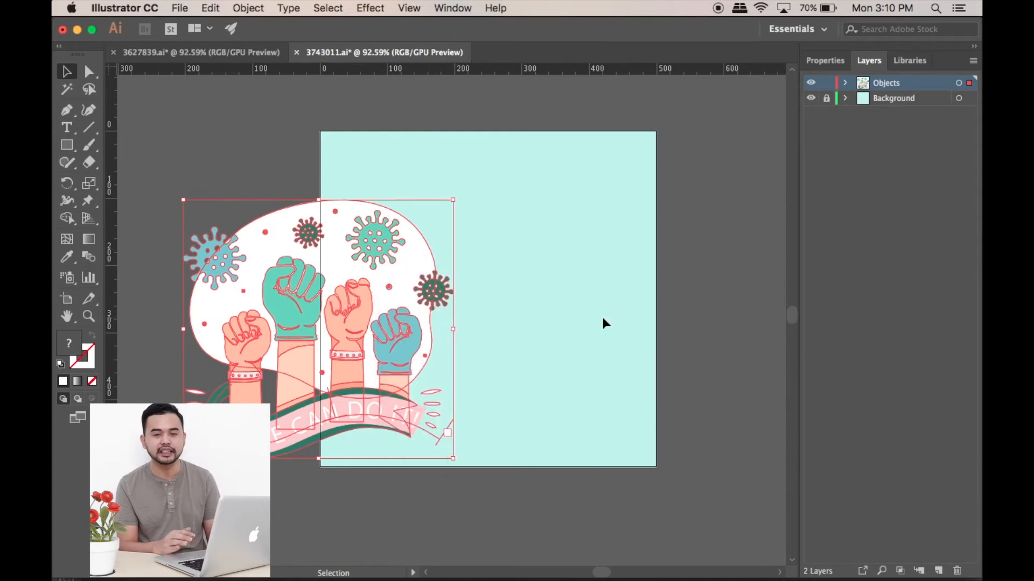
Step: Move the light green virus out of the artwork onto the empty upper area of the artboard
click(640, 298)
drag(389, 243, 534, 206)
click(600, 223)
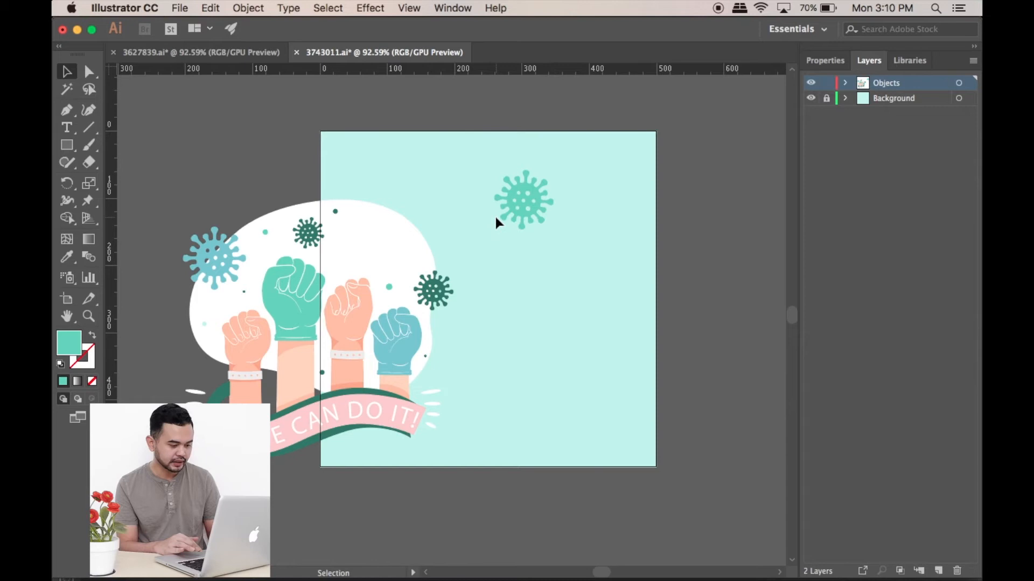
Step: Place the light green virus into the Untitled-1 Photoshop document and position it above the mask's ear loop
click(513, 205)
drag(513, 204, 451, 561)
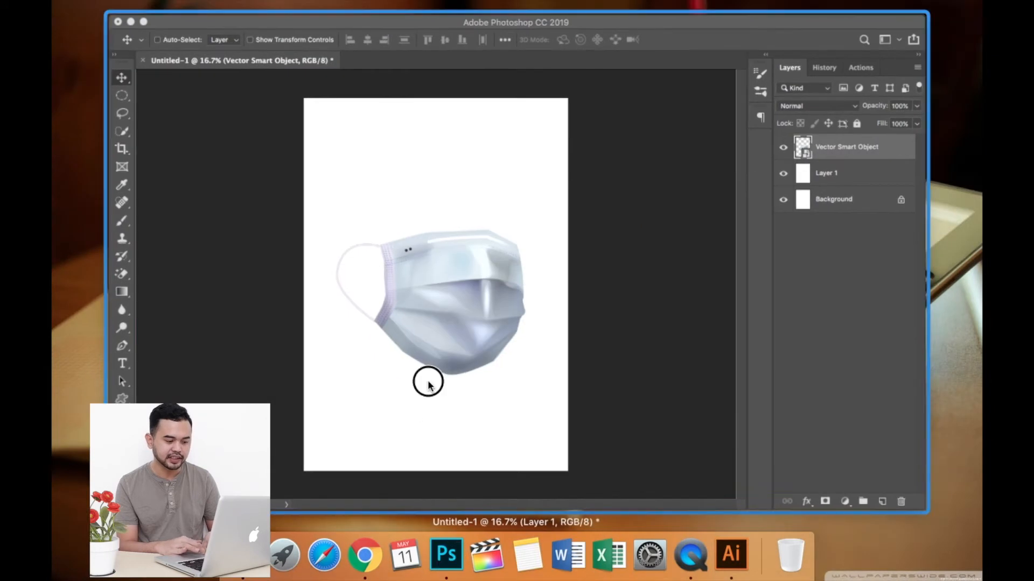
drag(428, 384, 373, 429)
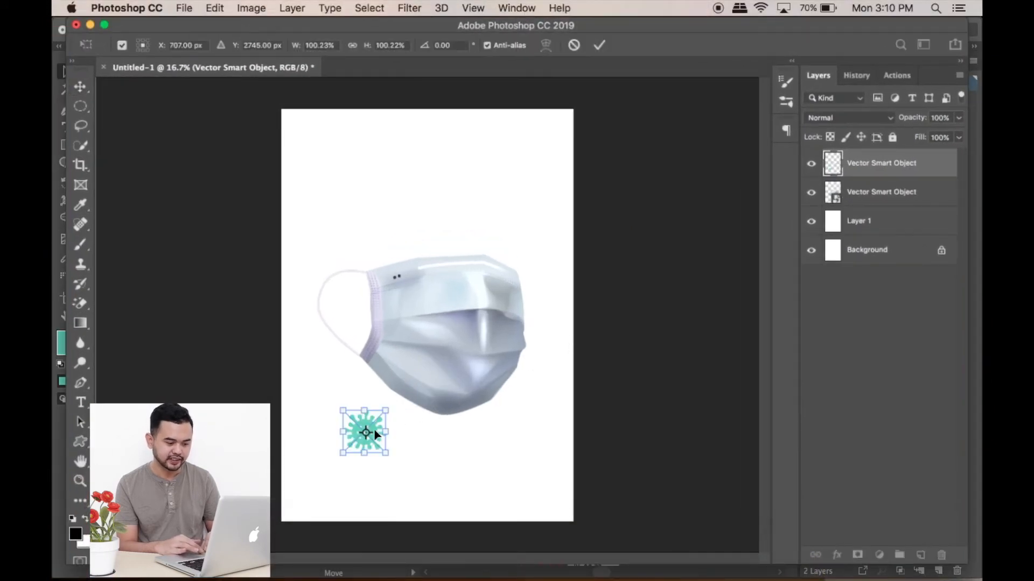
key(Return)
drag(363, 454, 341, 239)
Step: Switch back to Illustrator and place the dark green virus beside the blue glove into Photoshop, above the right part of the mask
mouse_move(273, 579)
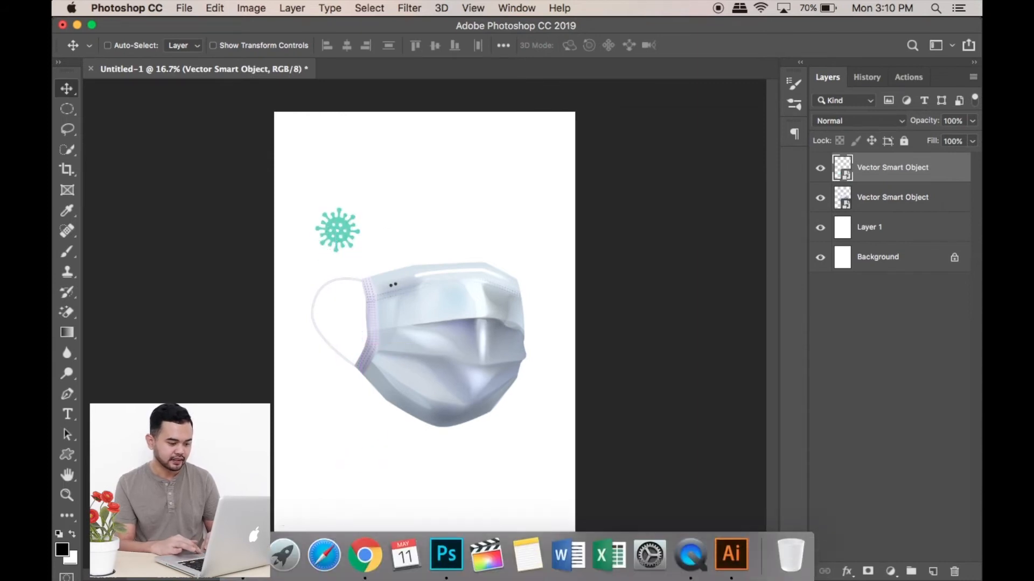
click(731, 554)
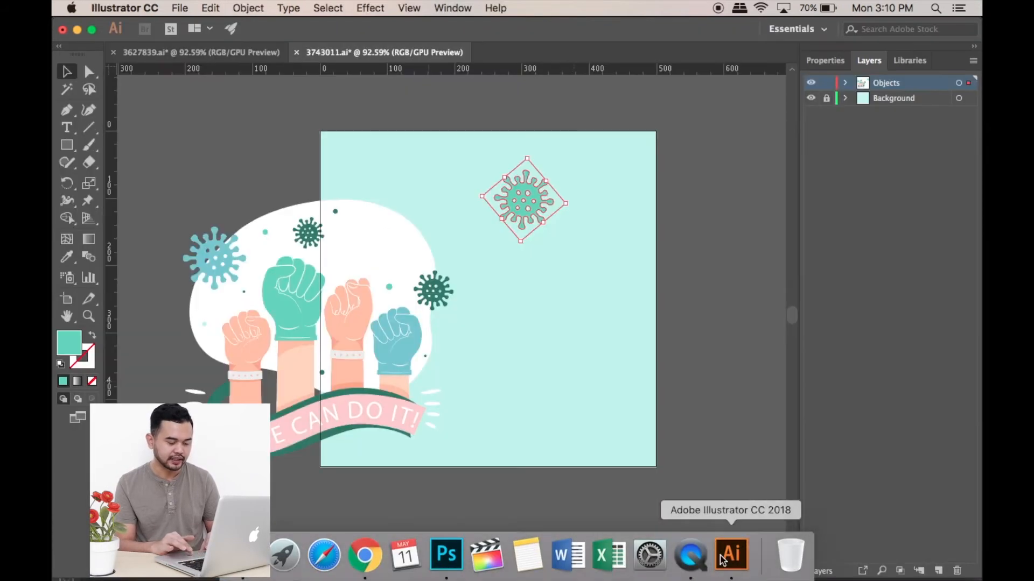
double_click(434, 291)
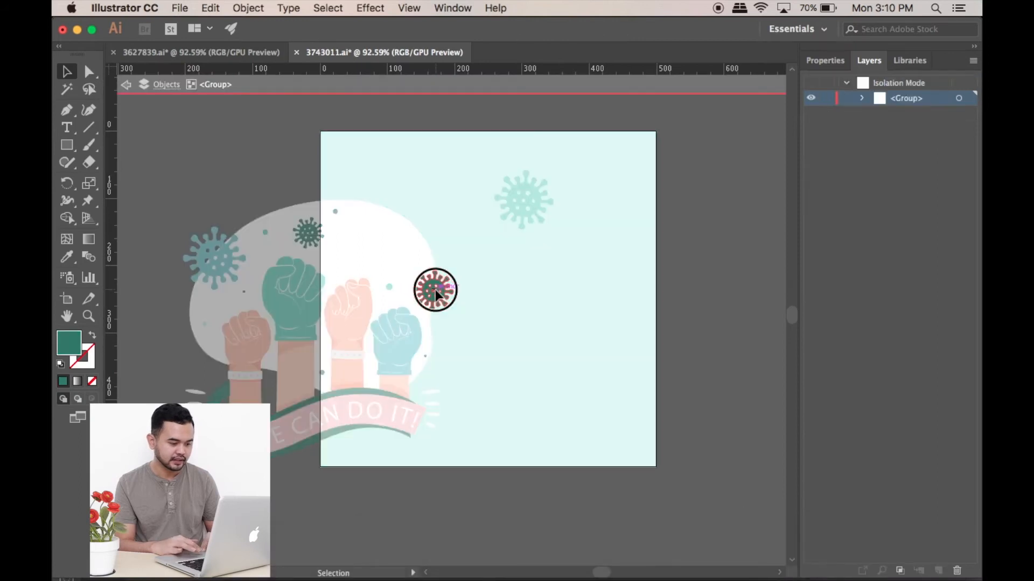
drag(450, 289, 359, 201)
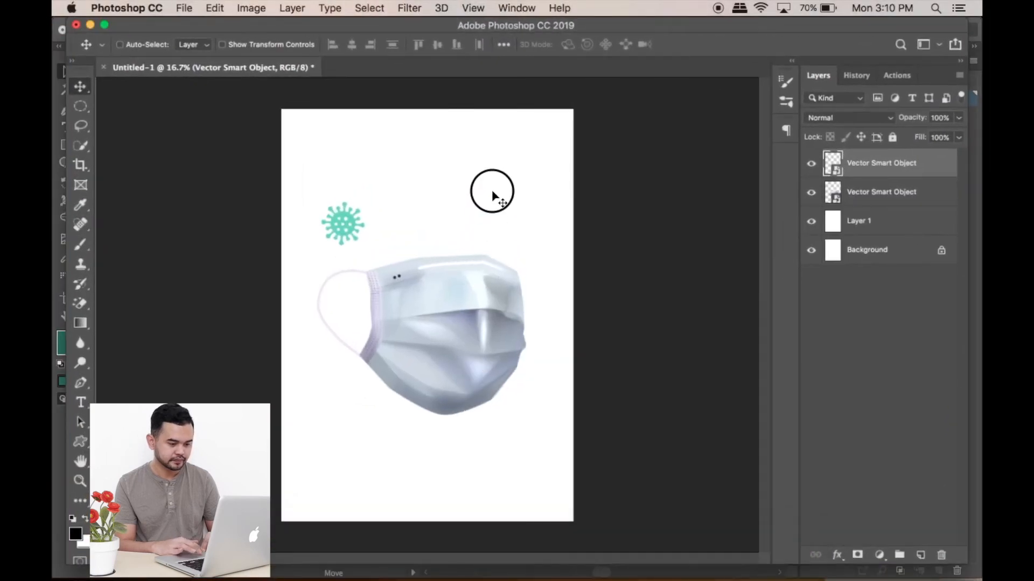
drag(492, 194, 492, 195)
key(Return)
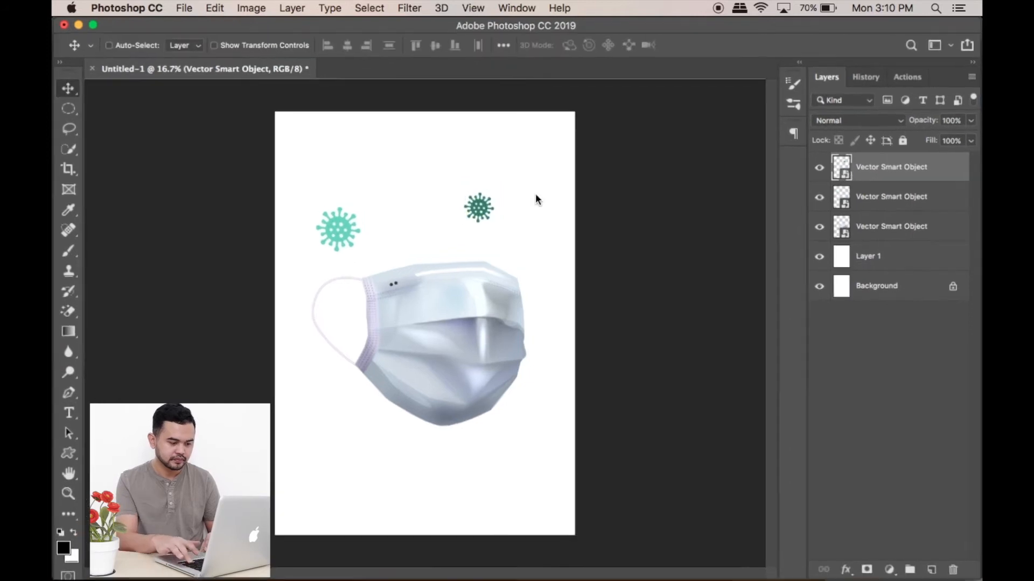
Step: Return to Illustrator, exit isolation mode, and move the small dark green and the blue viruses onto the artboard's empty right area
mouse_move(362, 555)
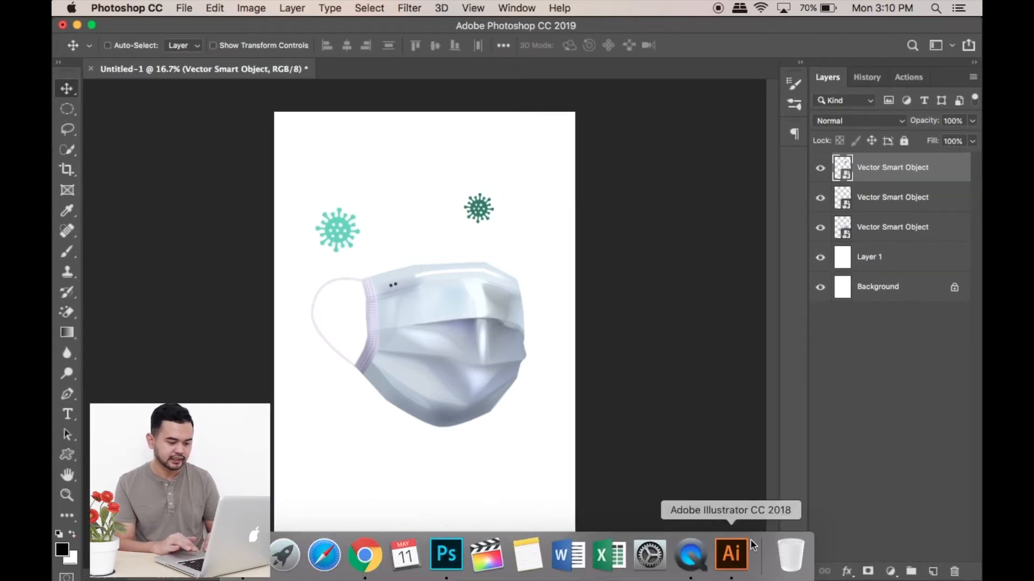
click(731, 555)
click(540, 305)
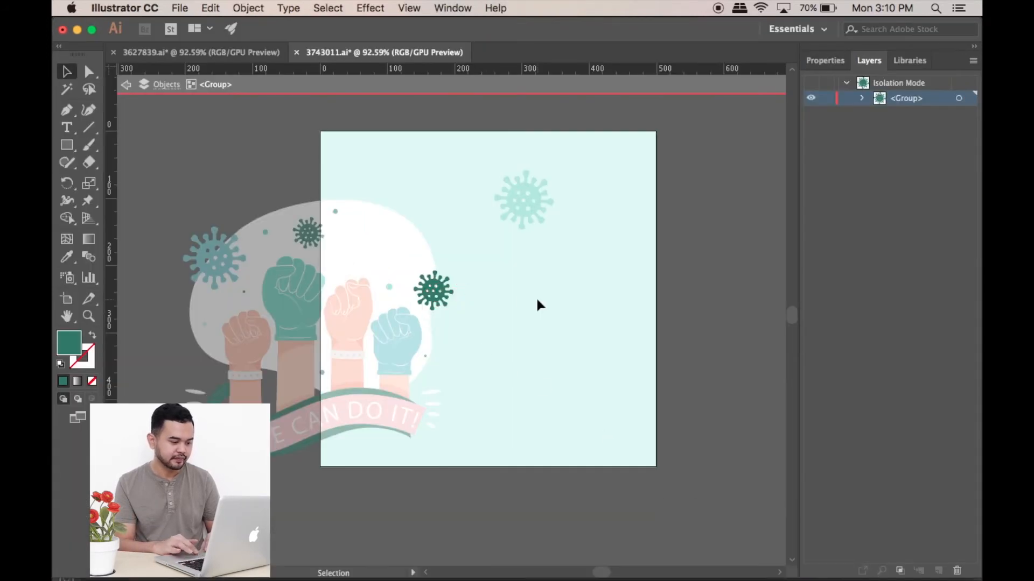
double_click(539, 305)
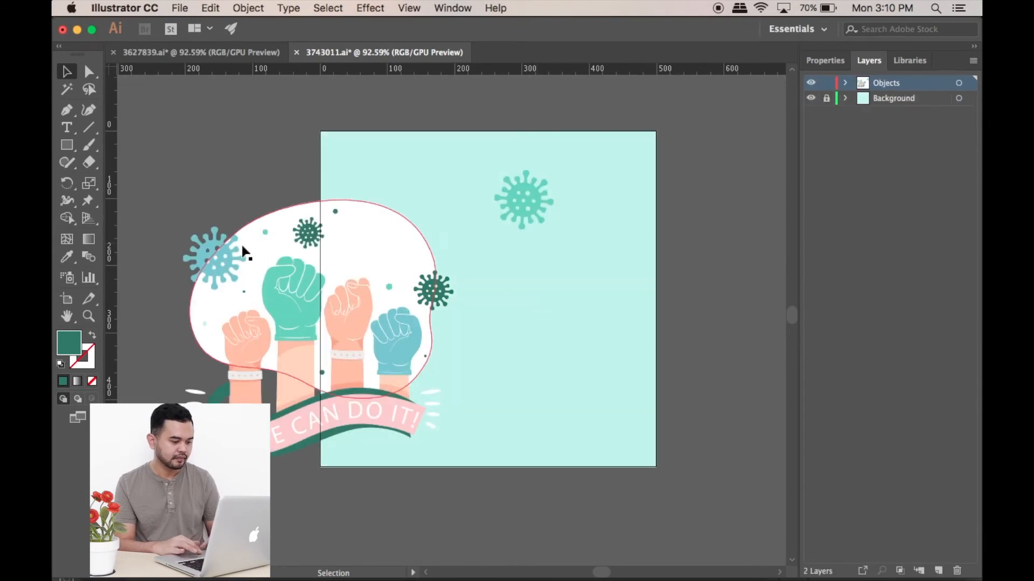
click(229, 254)
click(311, 231)
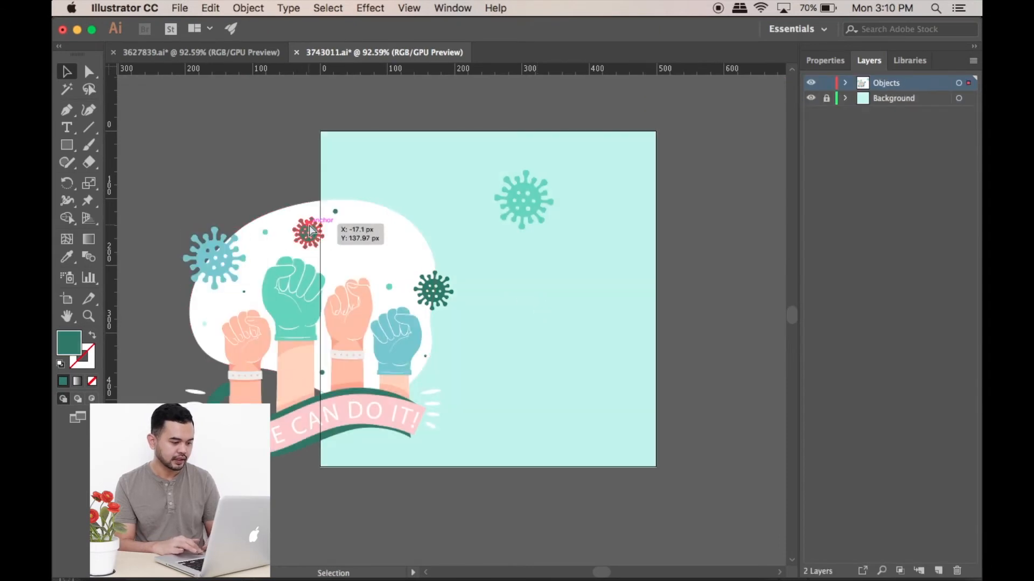
shift+click(221, 257)
drag(312, 233, 564, 338)
click(623, 307)
drag(210, 256, 608, 306)
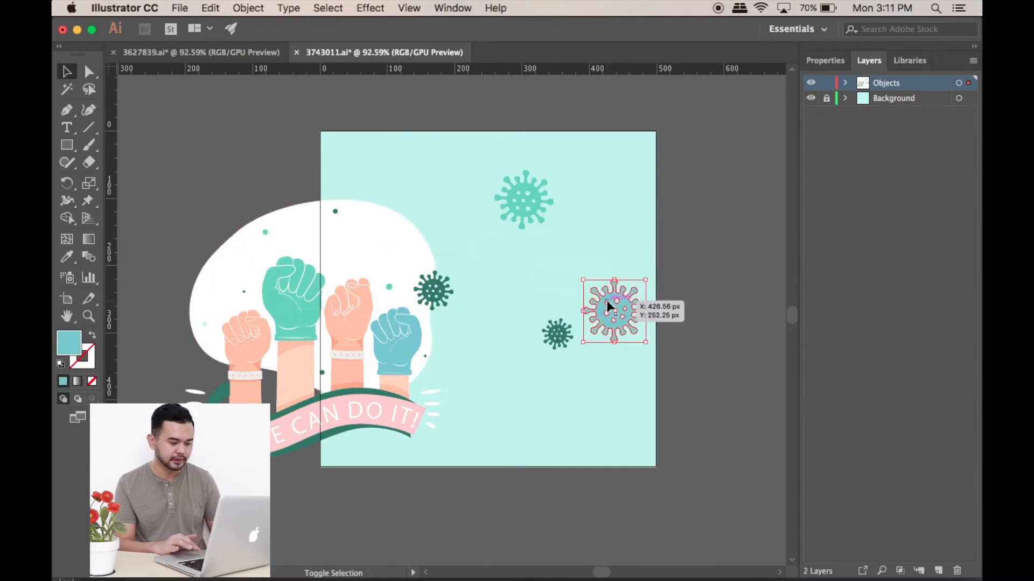
Step: Place the small dark green and blue viruses together into the Photoshop document, below the mask near the page's lower right corner
shift+click(557, 333)
click(601, 317)
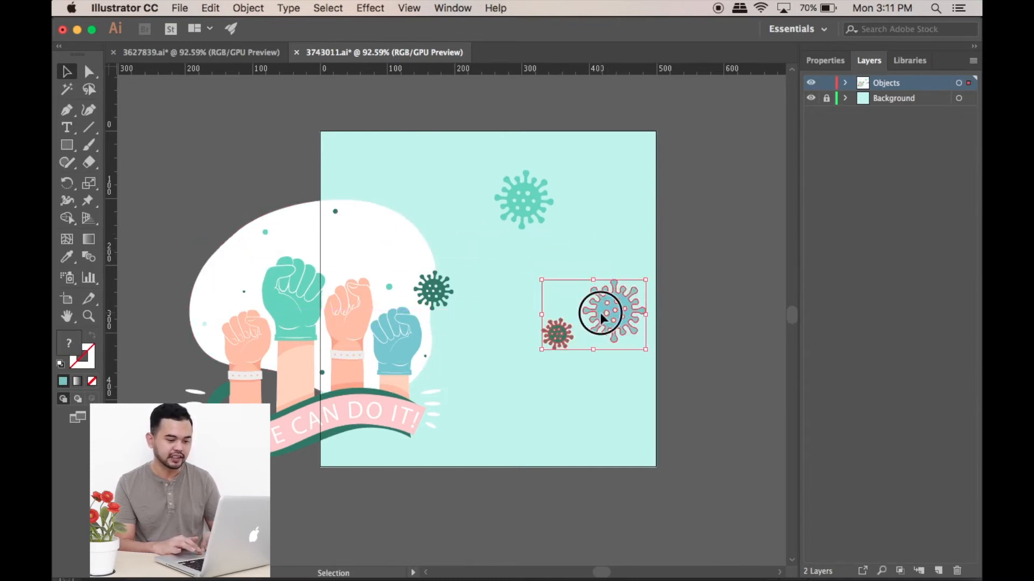
scroll(439, 558, down, 3)
mouse_move(449, 557)
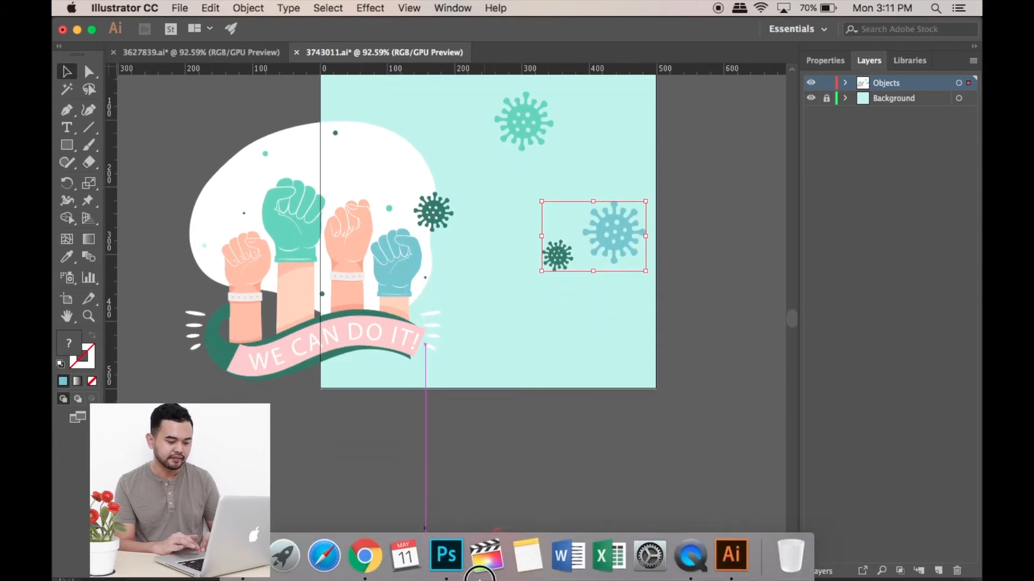
click(447, 555)
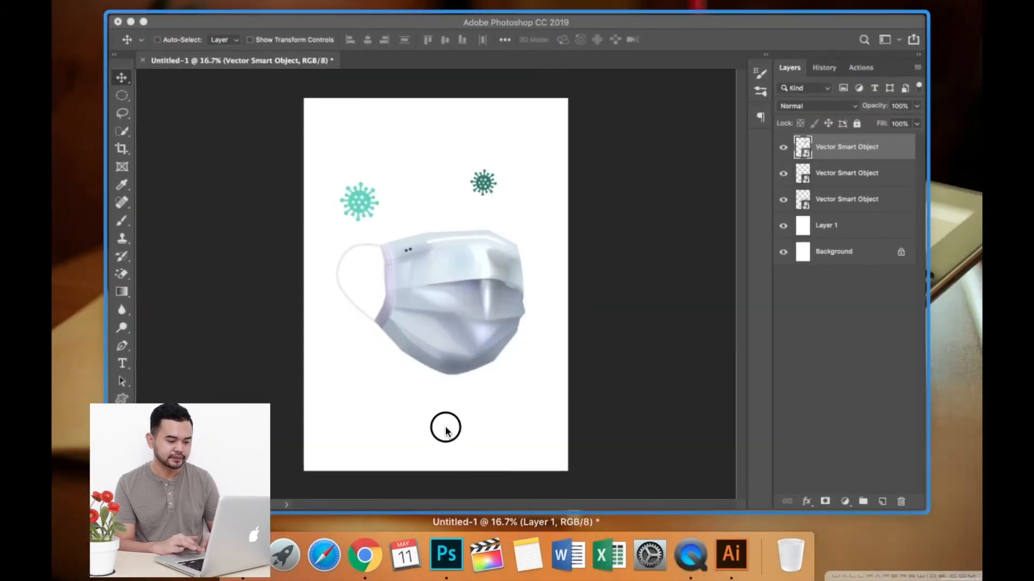
click(443, 392)
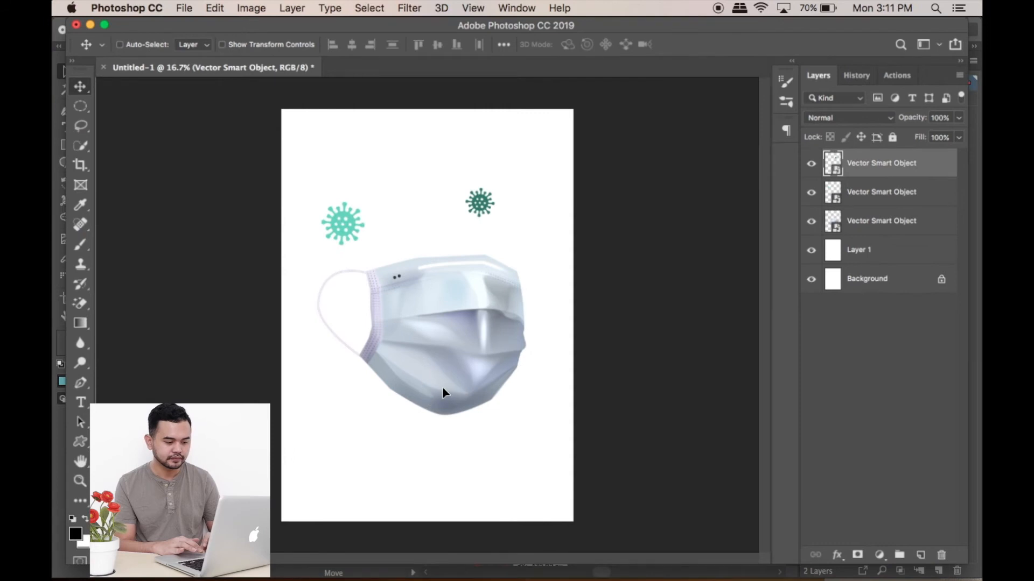
key(super+v)
key(Return)
drag(452, 411, 550, 463)
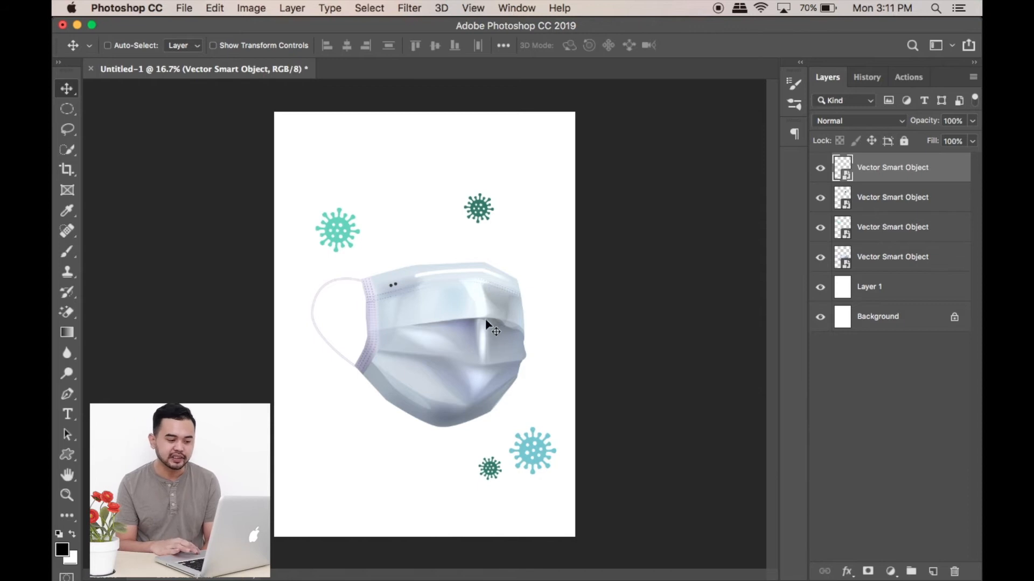
Step: Select Layer 1 and examine the light green virus up close, along with the whole mask composition
click(906, 290)
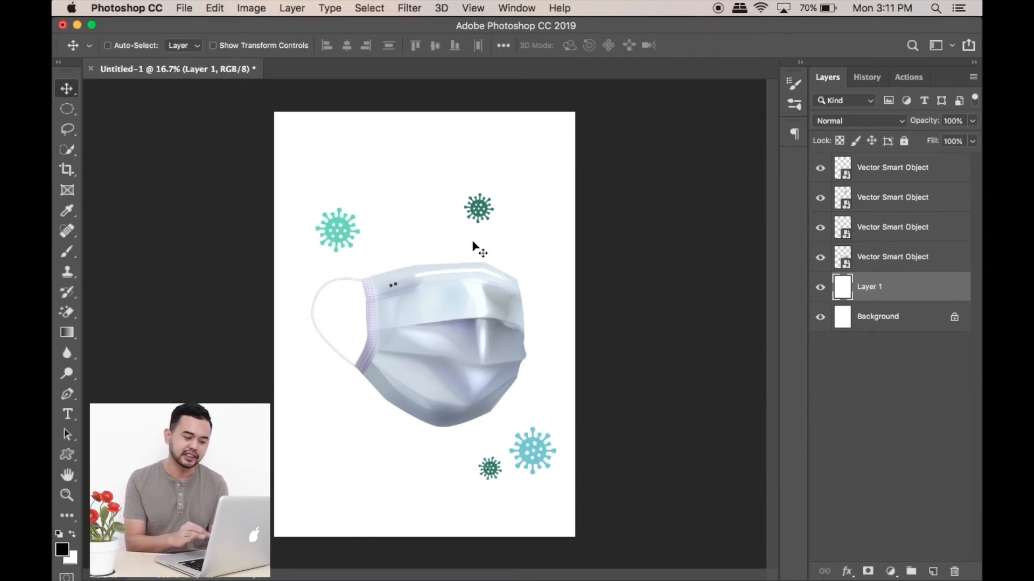
scroll(472, 242, up, 6)
scroll(473, 243, up, 10)
scroll(473, 243, left, 10)
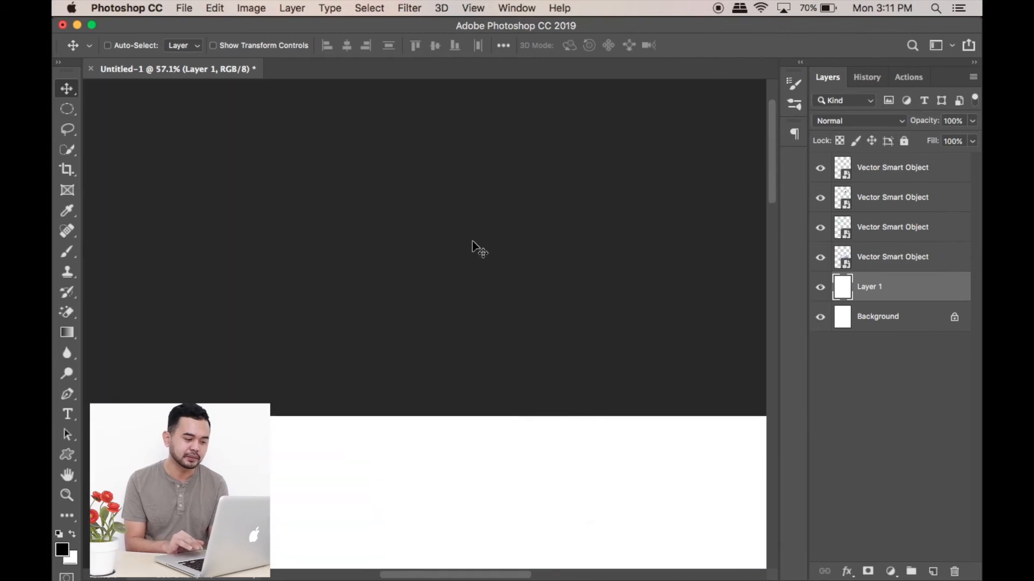
scroll(477, 233, up, 3)
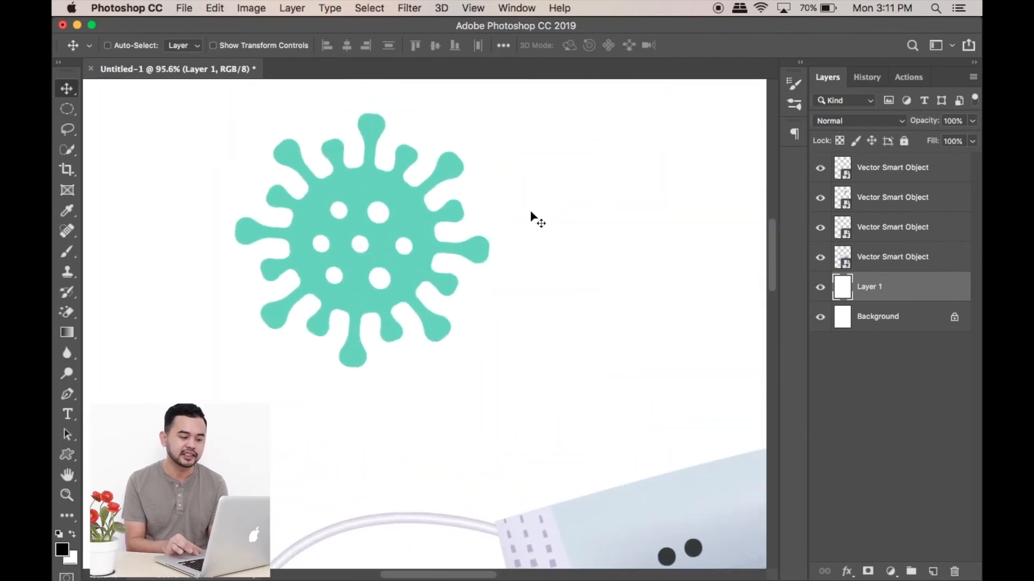
scroll(530, 217, up, 2)
scroll(531, 216, down, 3)
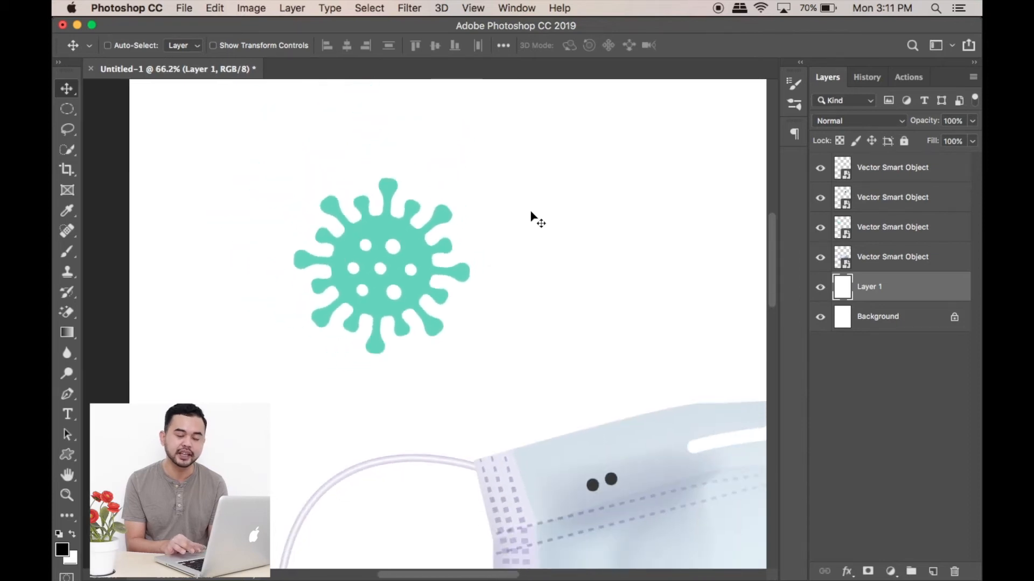
scroll(531, 213, down, 5)
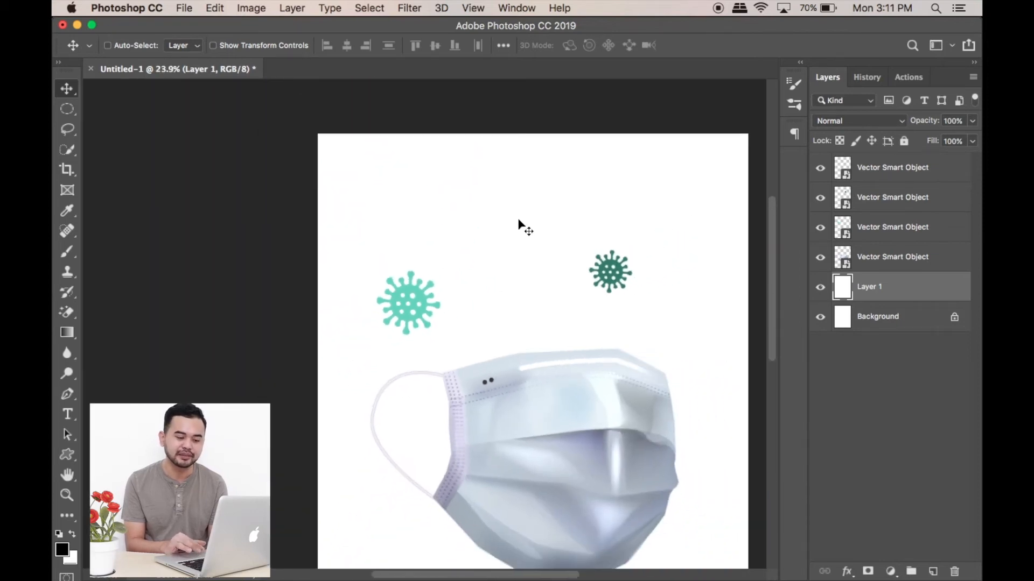
scroll(519, 220, down, 3)
scroll(518, 221, right, 1)
scroll(518, 221, down, 1)
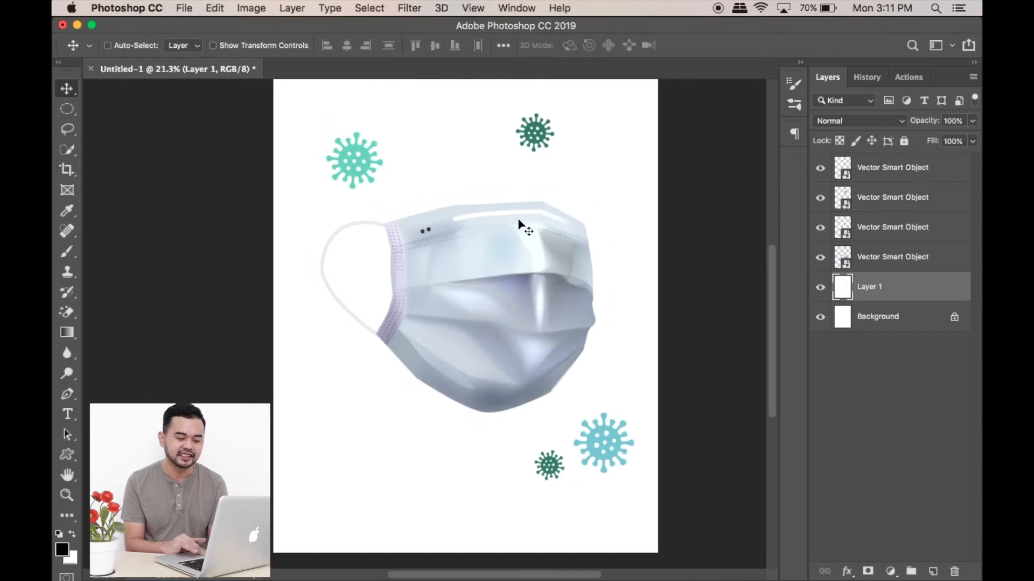
scroll(540, 263, up, 1)
scroll(540, 264, down, 3)
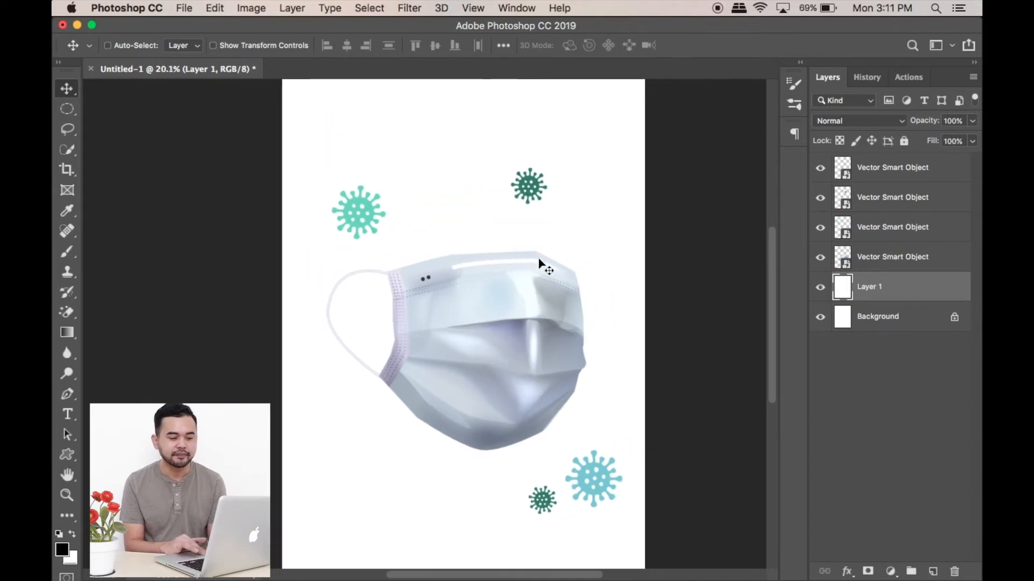
scroll(540, 264, down, 1)
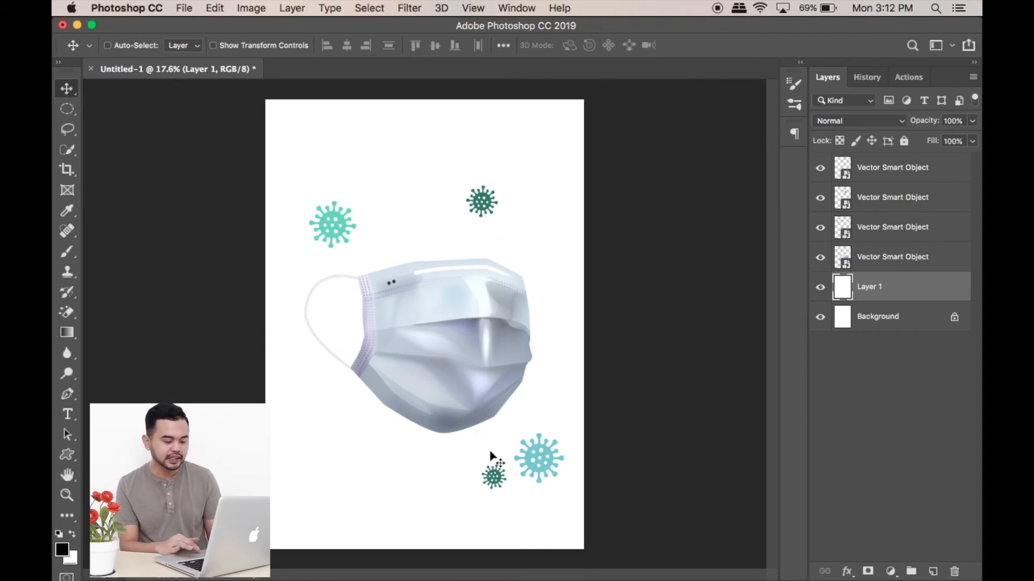
key(super+t)
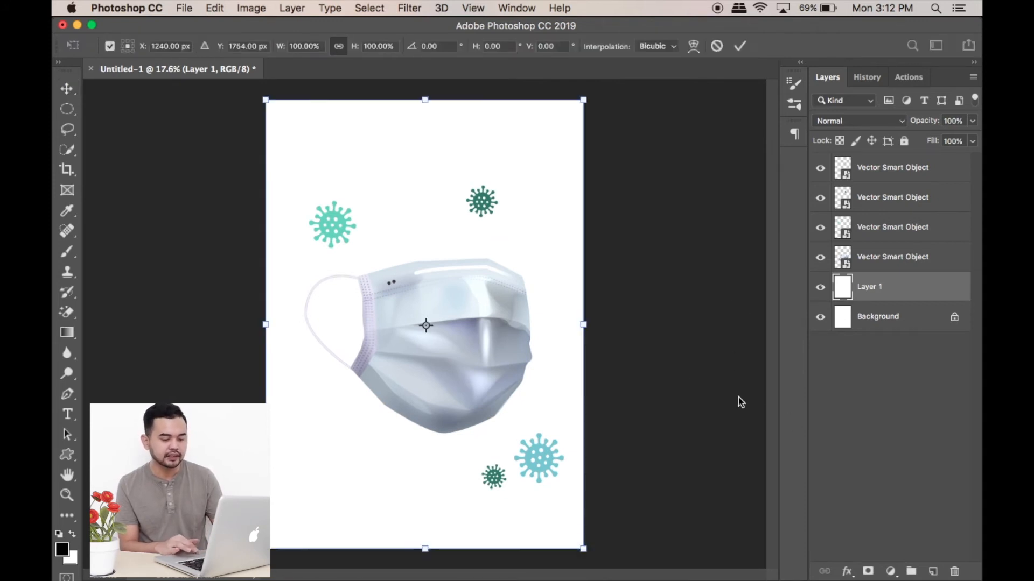
key(Return)
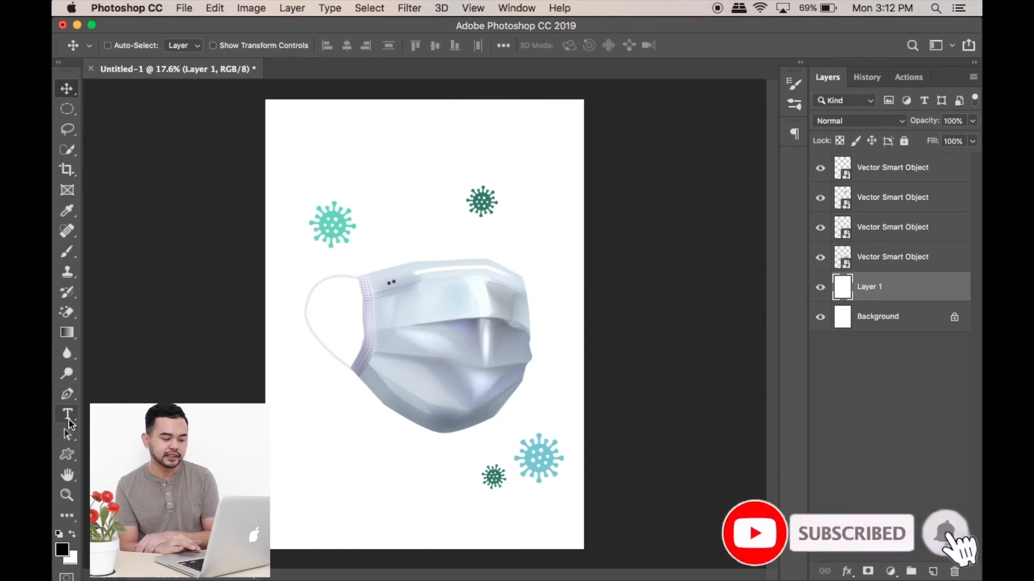
right_click(906, 285)
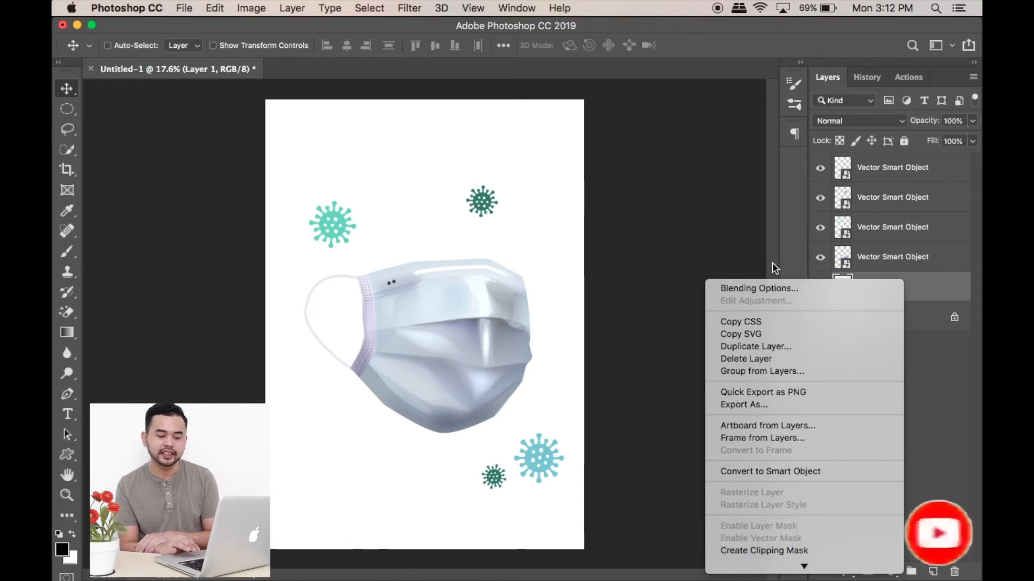
click(637, 213)
right_click(898, 290)
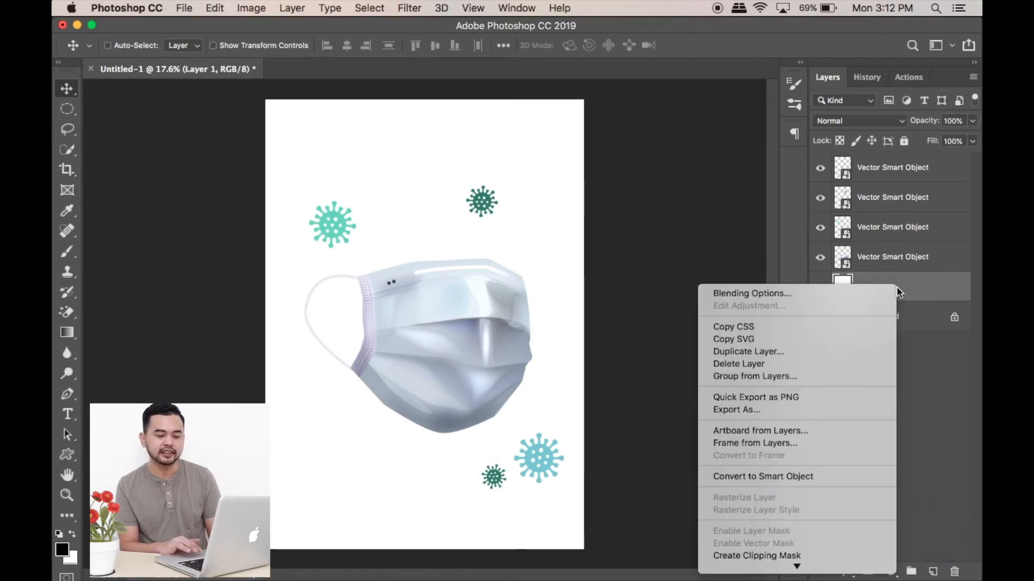
click(707, 229)
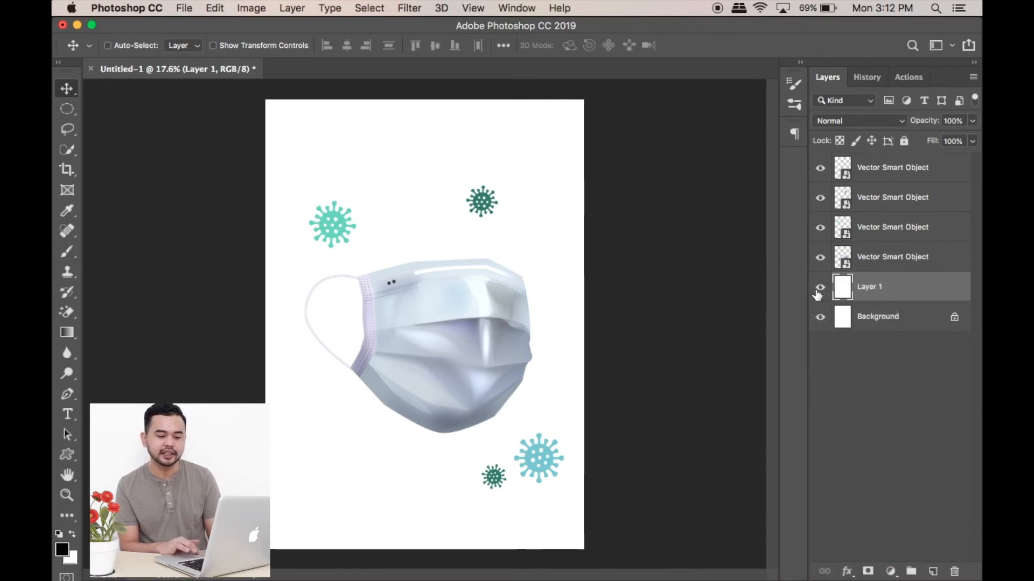
click(878, 316)
click(878, 290)
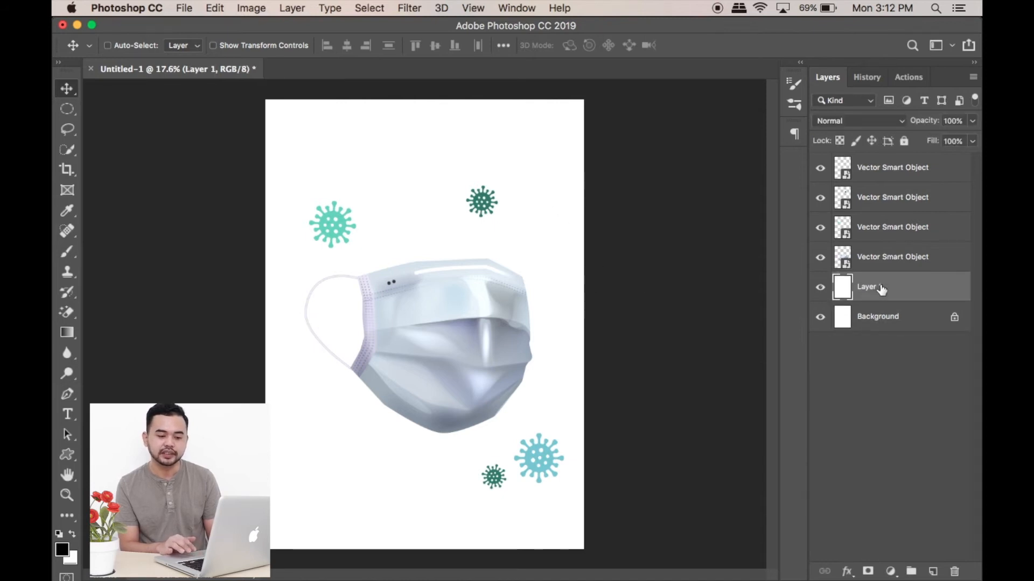
Step: Open the Blending Options of Layer 1, try a pink Color Overlay on the page background, and switch that overlay off
right_click(908, 289)
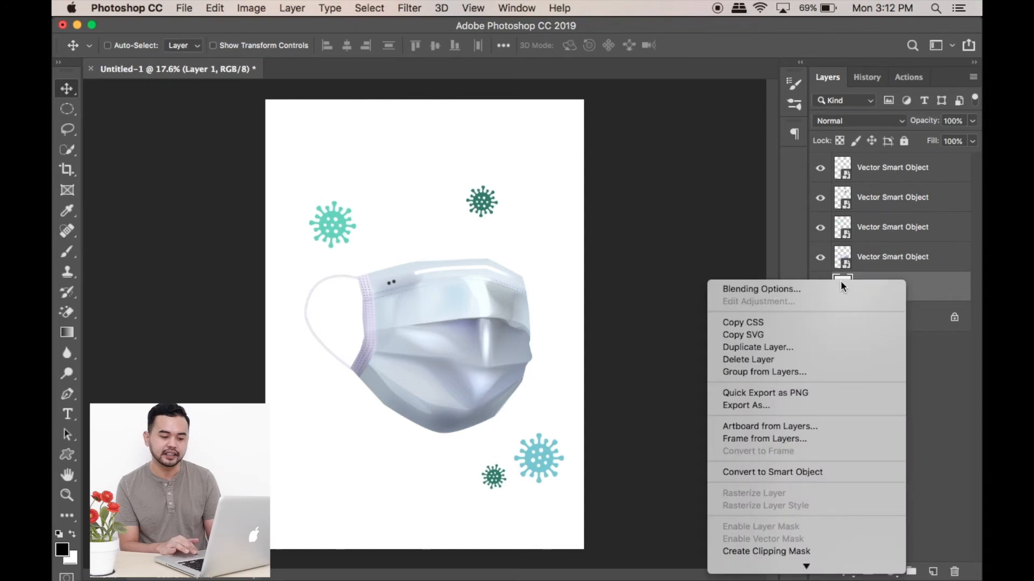
click(834, 289)
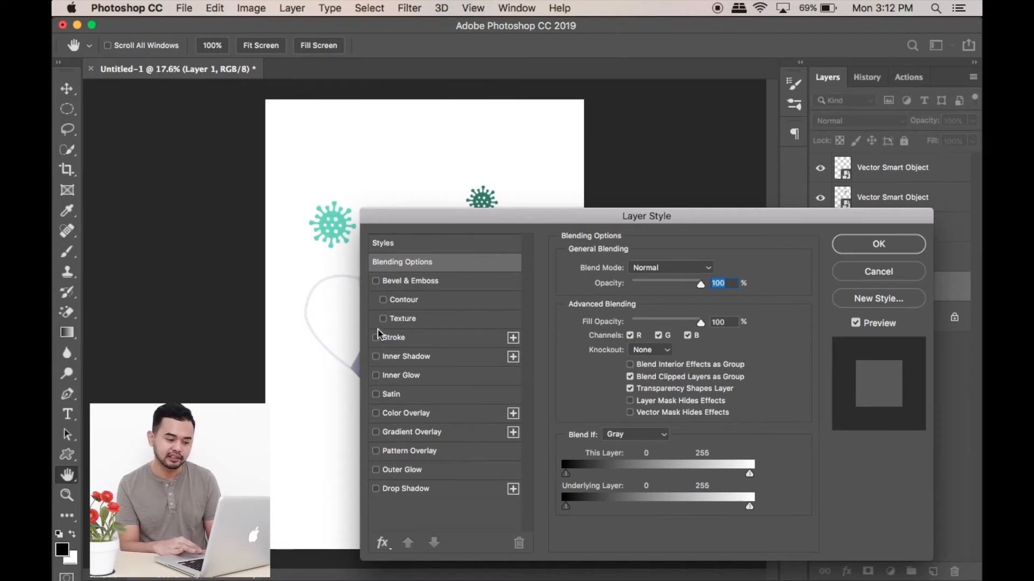
click(376, 413)
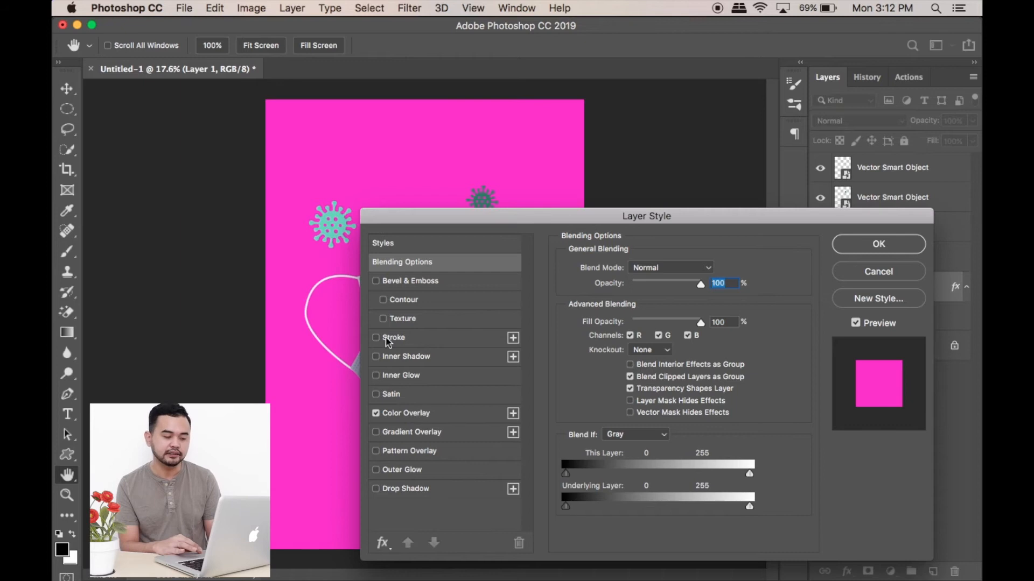
click(419, 414)
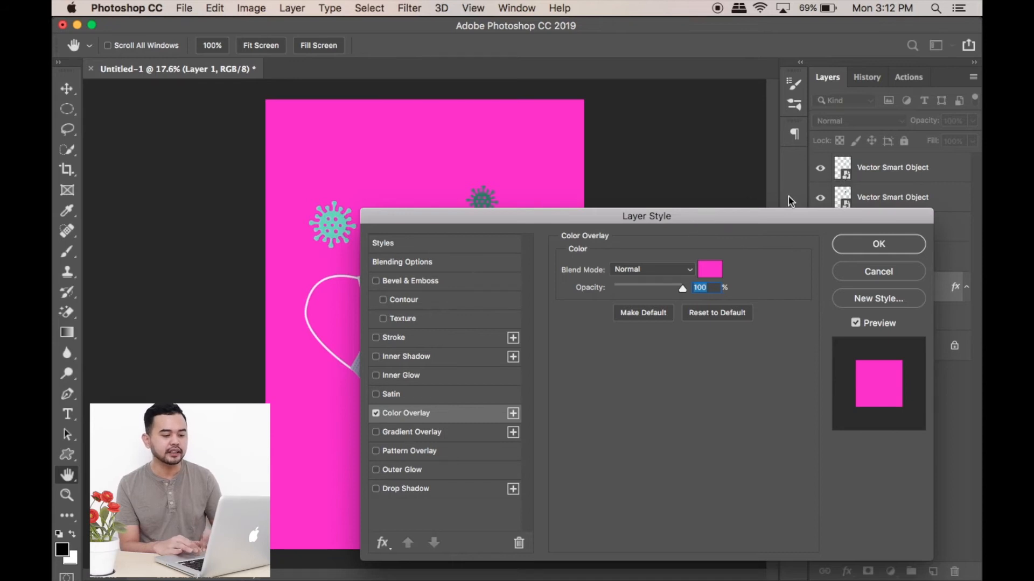
drag(738, 222, 862, 146)
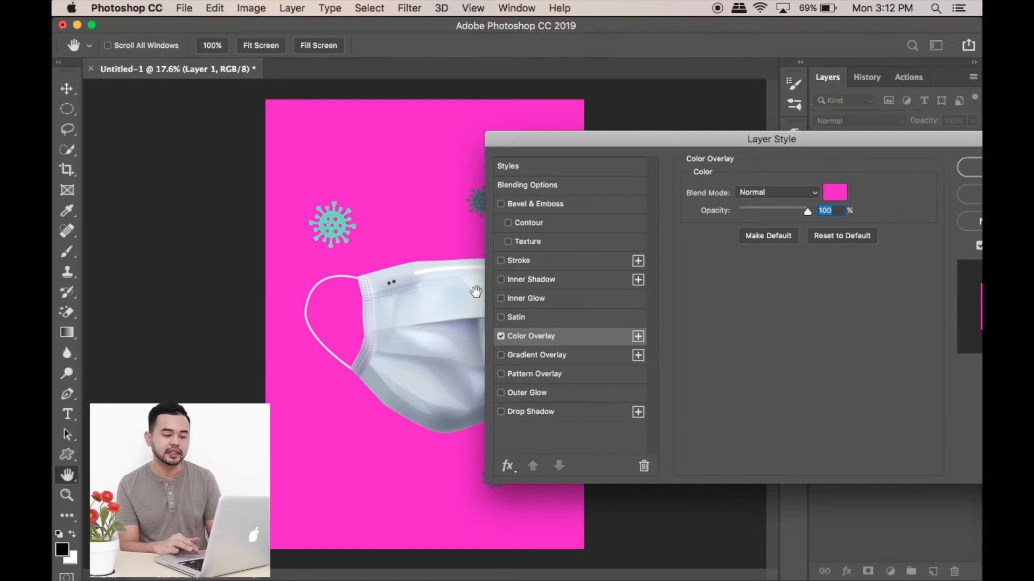
click(501, 337)
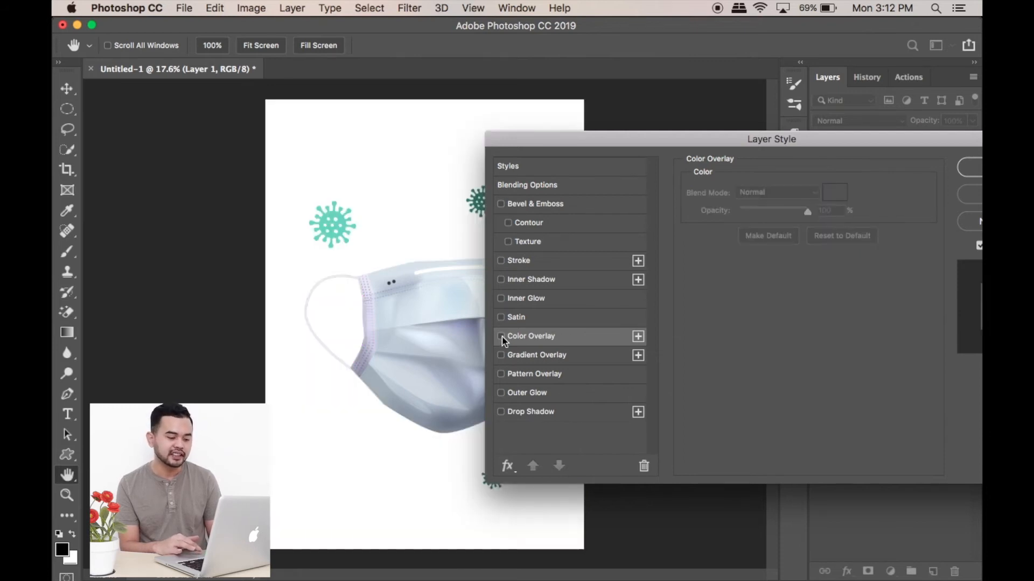
Step: Enable a Gradient Overlay on Layer 1 and set its style to Radial
click(501, 356)
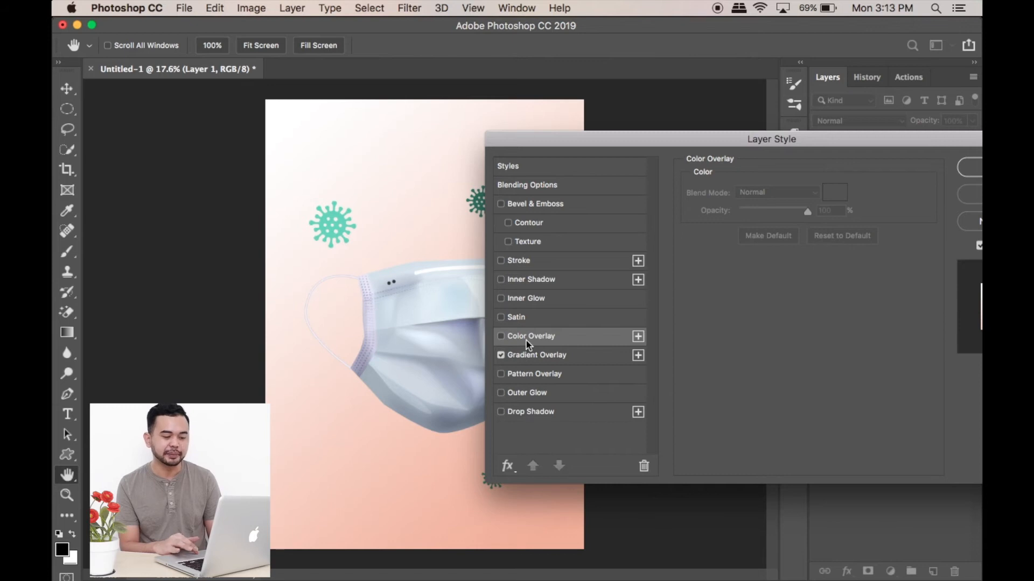
click(537, 355)
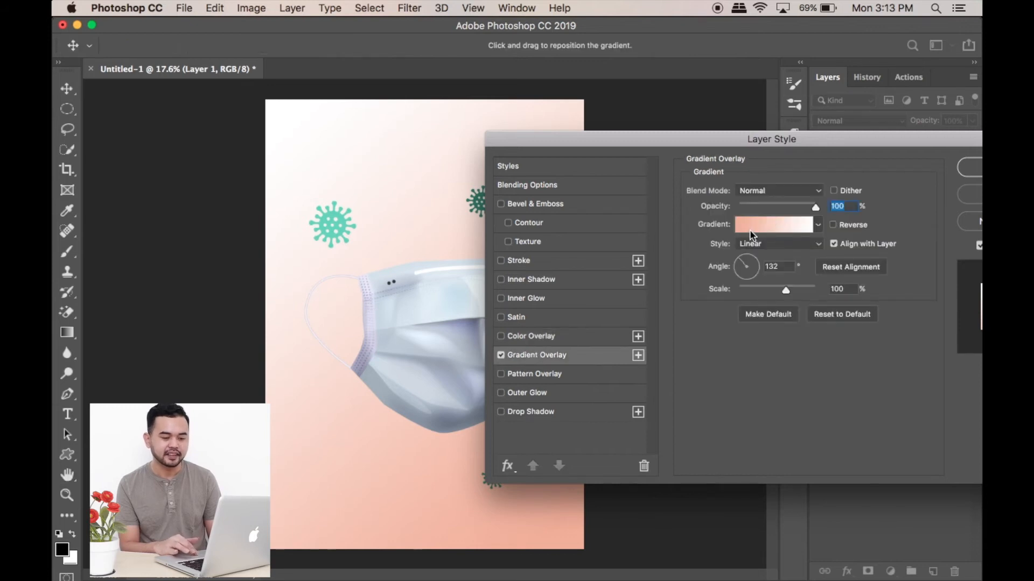
click(771, 248)
click(765, 256)
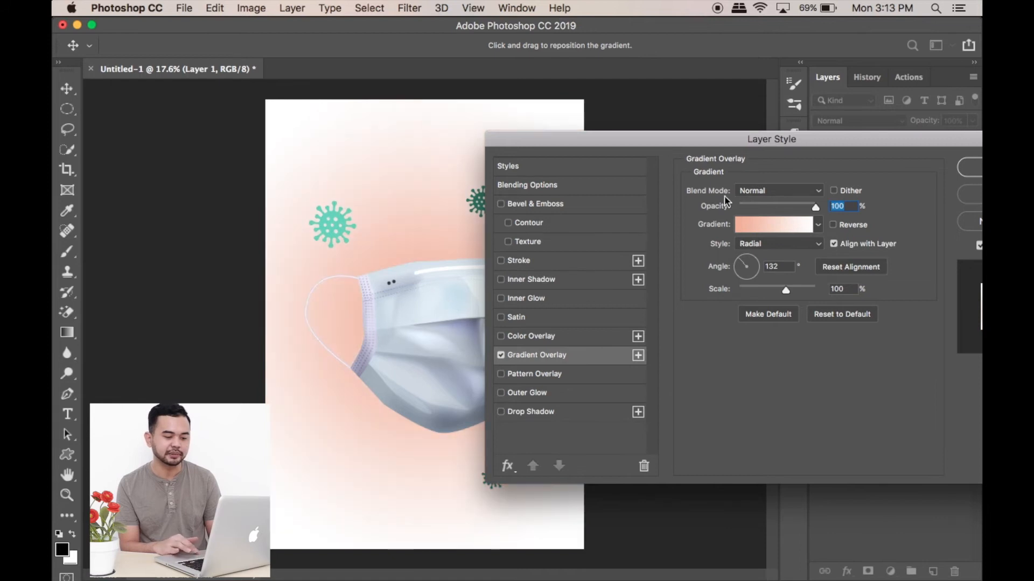
drag(706, 144, 751, 129)
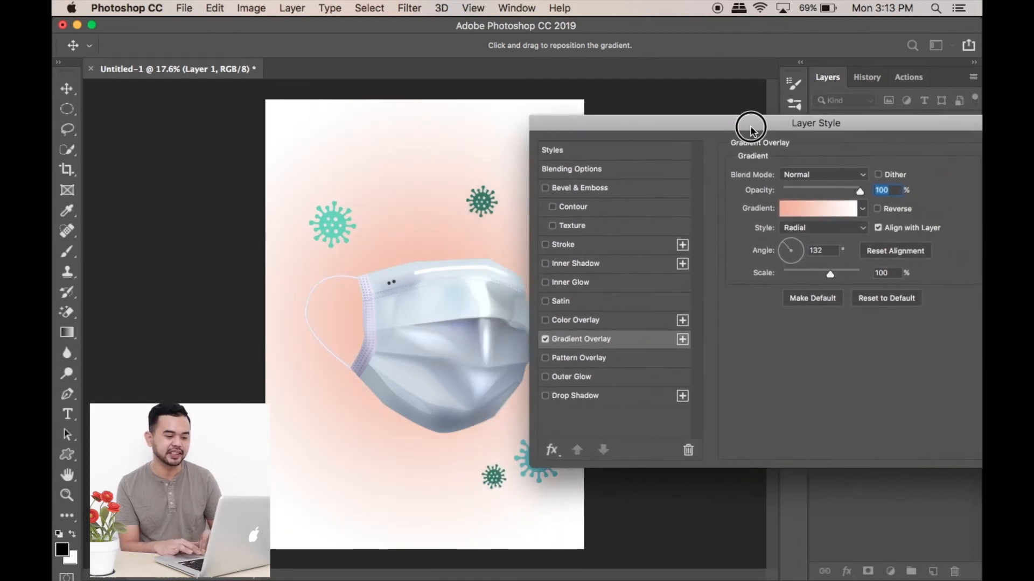
Step: Compare the Linear and Reflected styles for the background's Gradient Overlay and settle on Linear
click(835, 227)
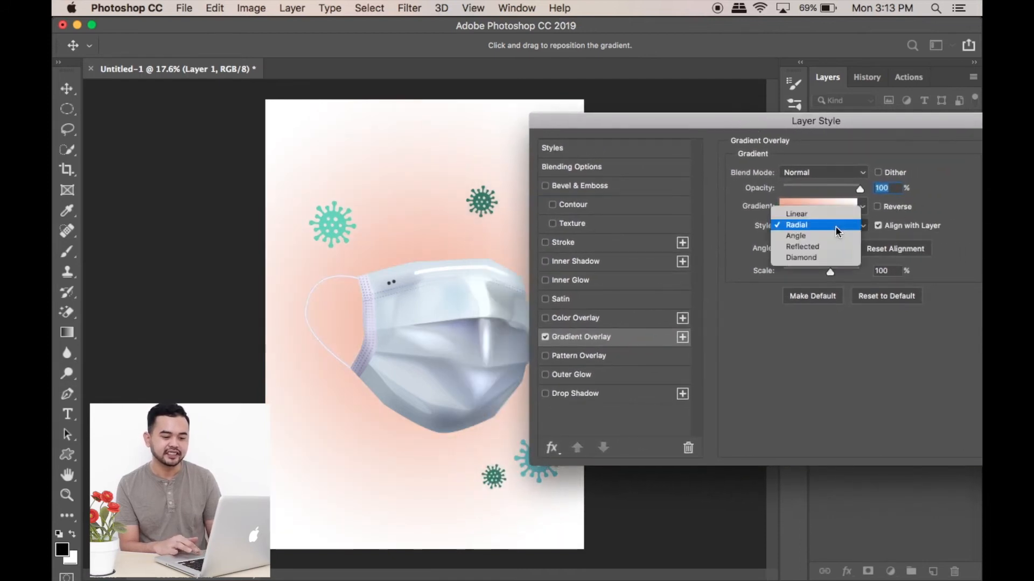
click(805, 215)
click(806, 229)
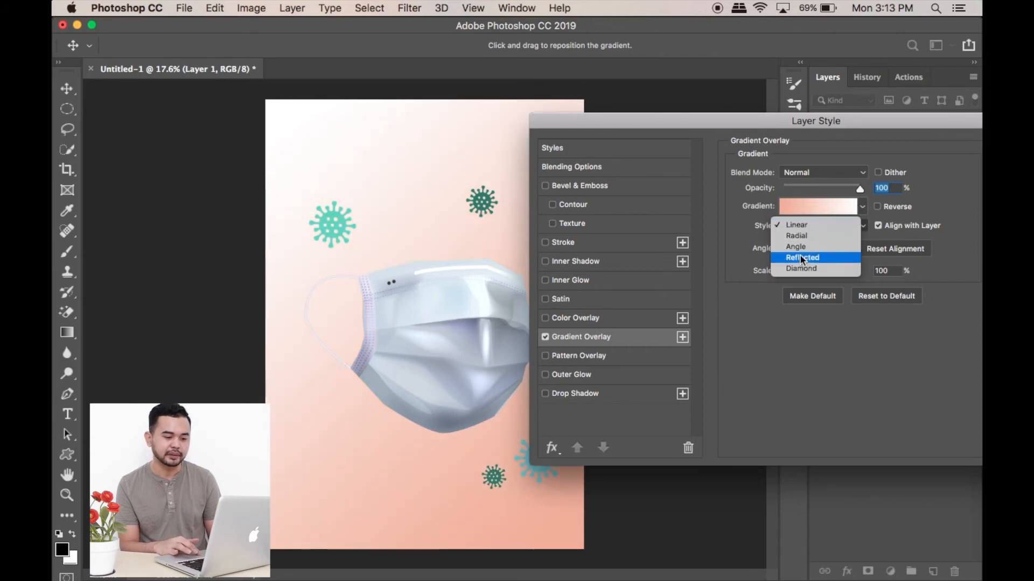
click(801, 255)
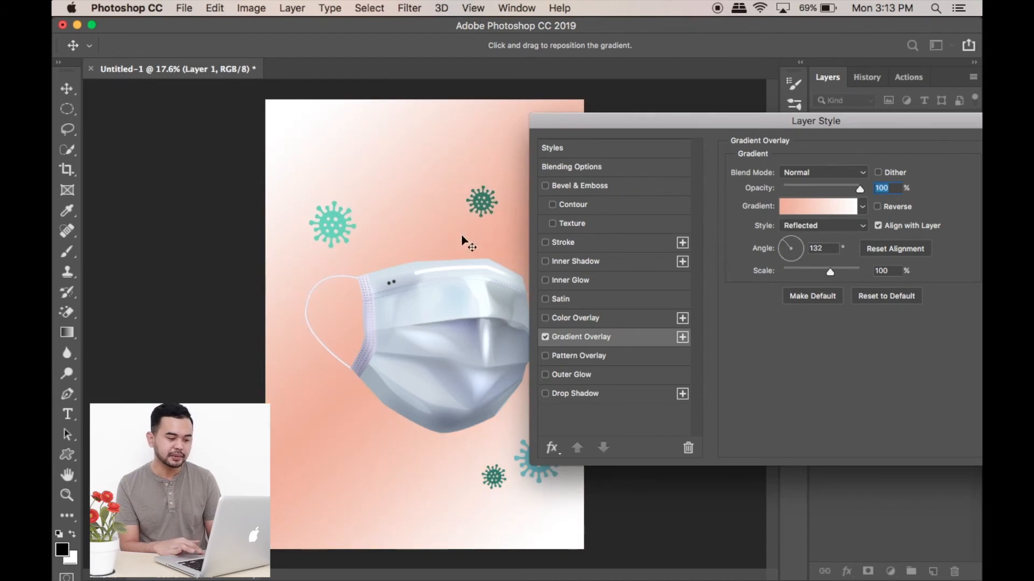
click(815, 231)
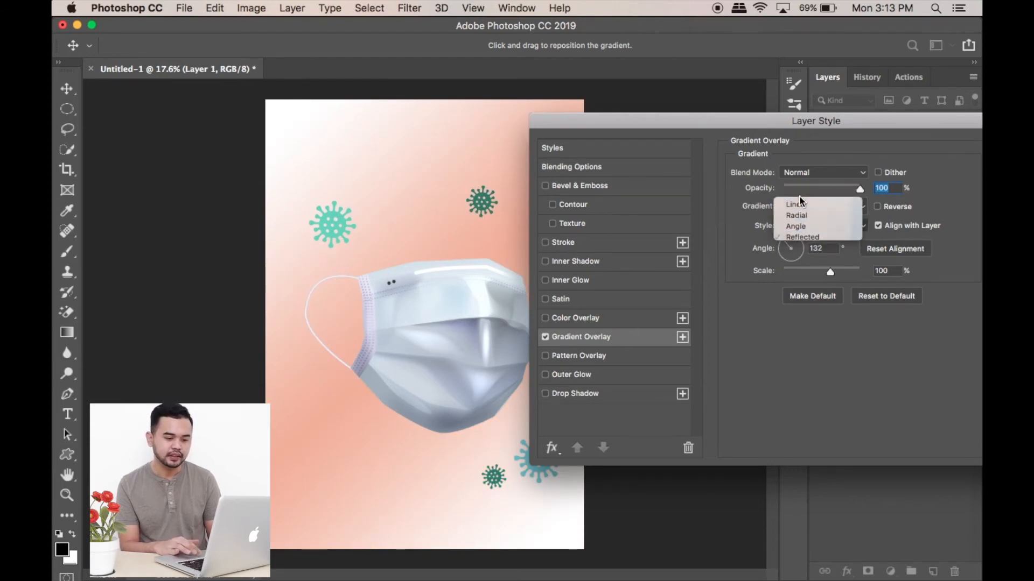
click(799, 199)
Step: Open the overlay's gradient in the Gradient Editor, try adding three extra color stops between its ends, and remove them
click(785, 205)
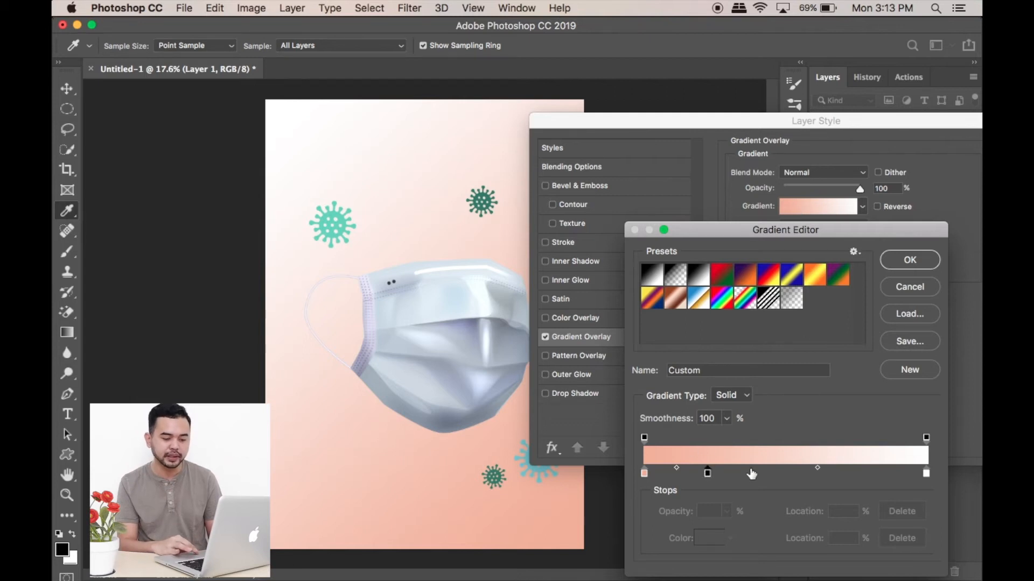
click(801, 472)
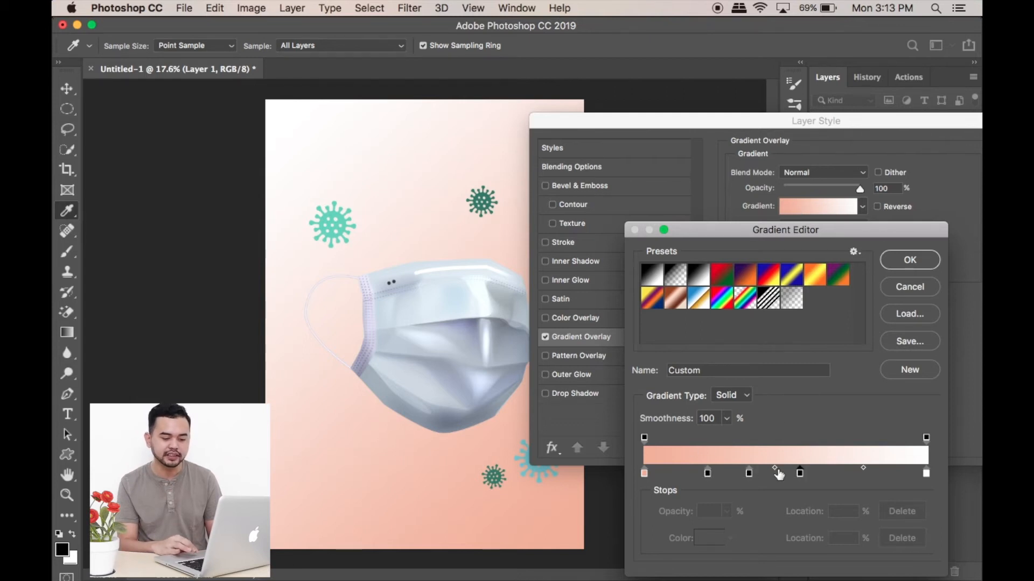
click(748, 474)
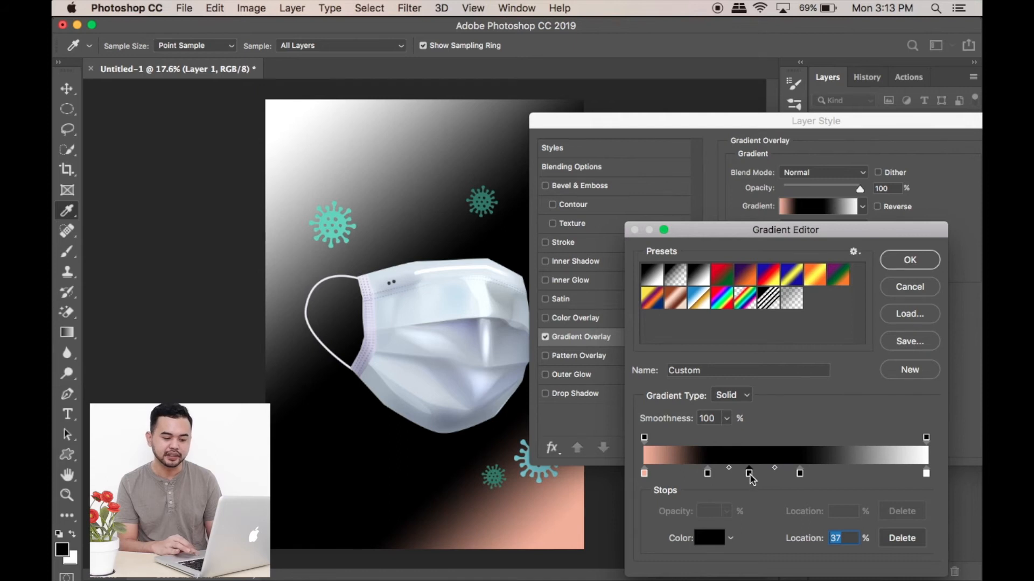
key(BackSpace)
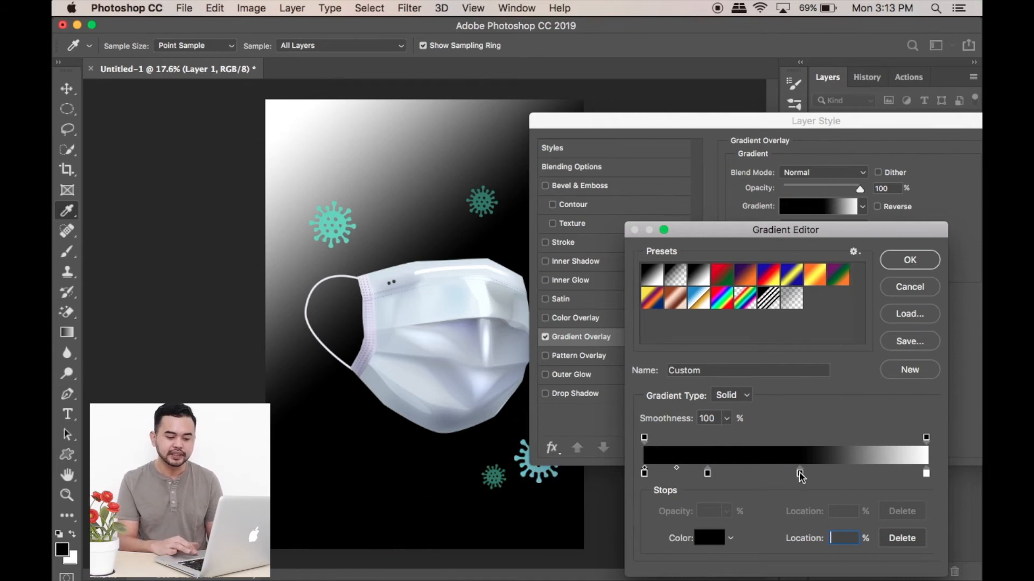
key(BackSpace)
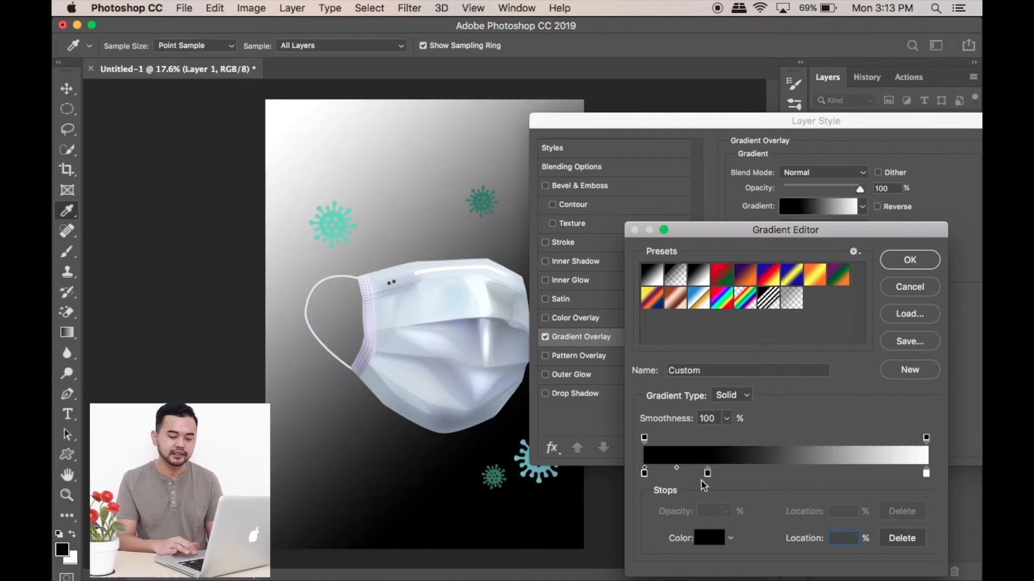
key(BackSpace)
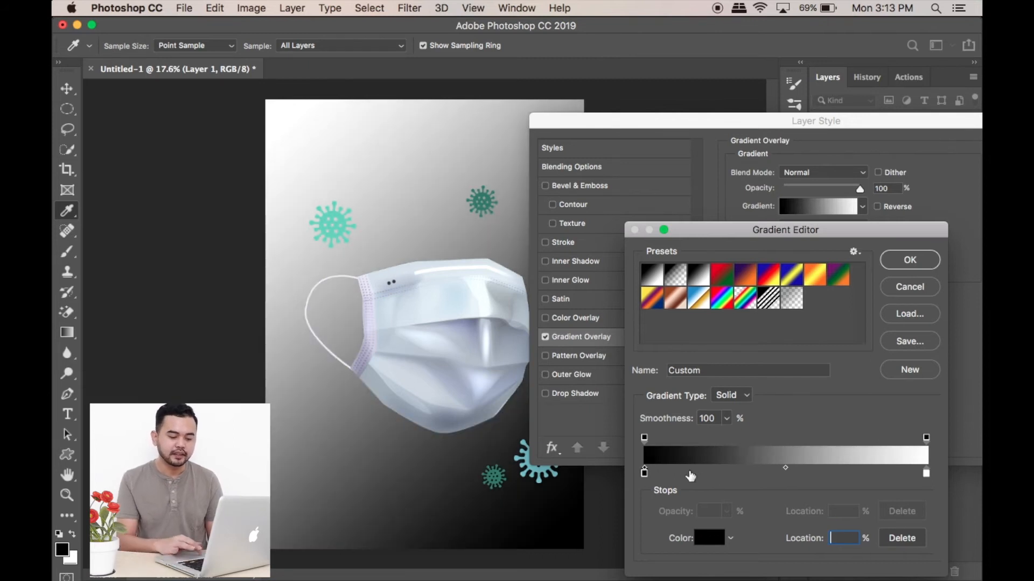
click(645, 474)
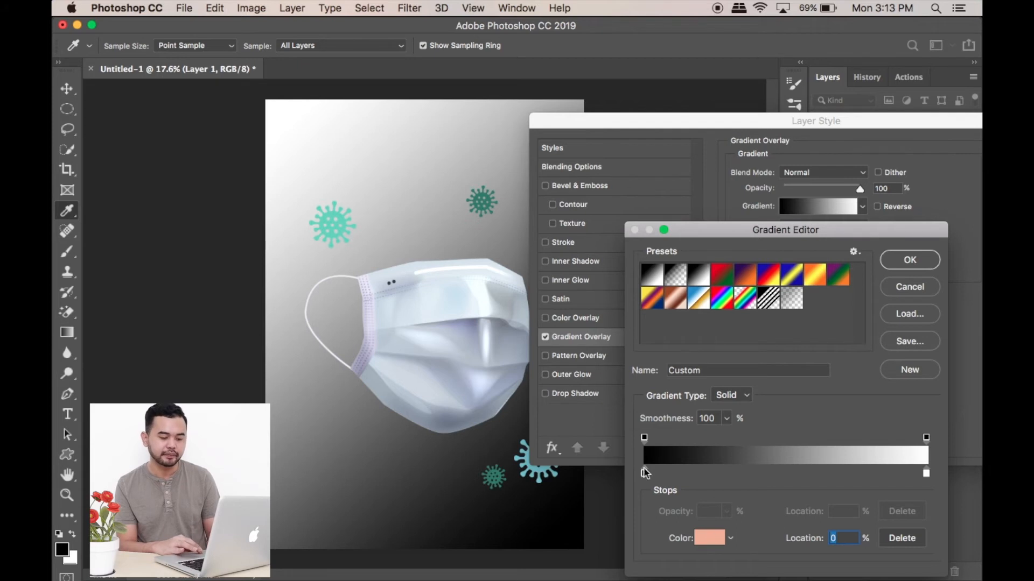
key(BackSpace)
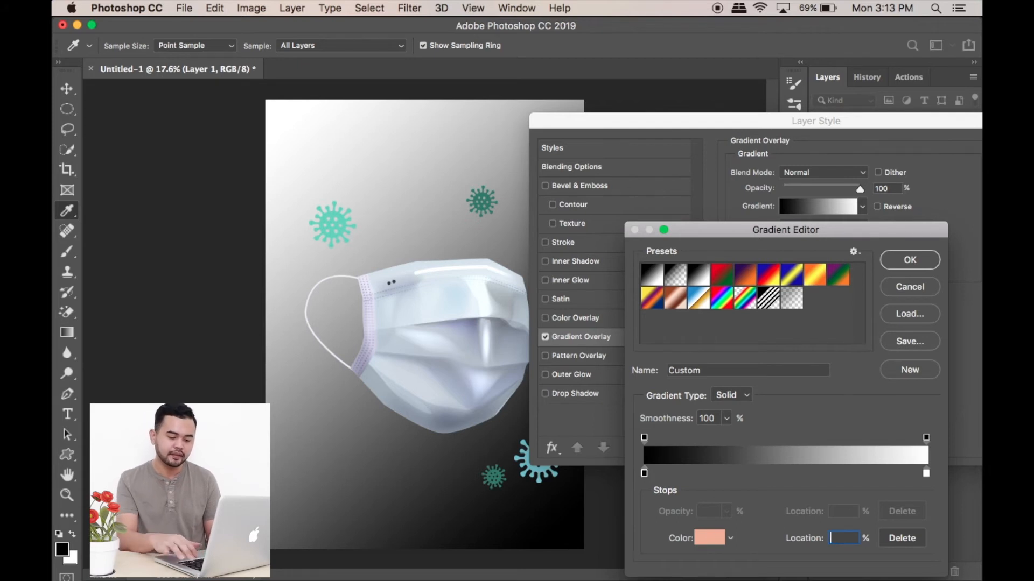
click(644, 439)
key(BackSpace)
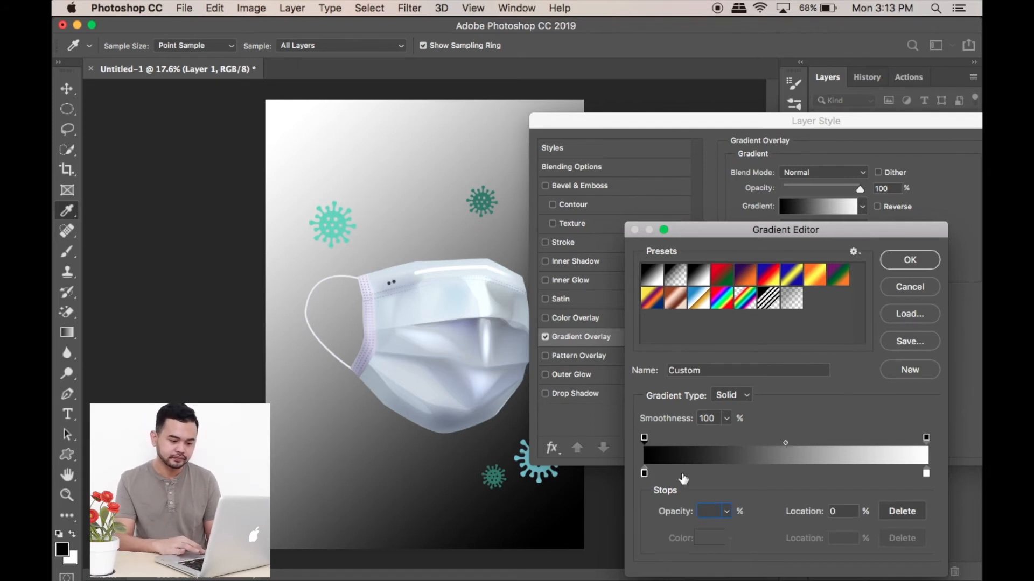
click(645, 474)
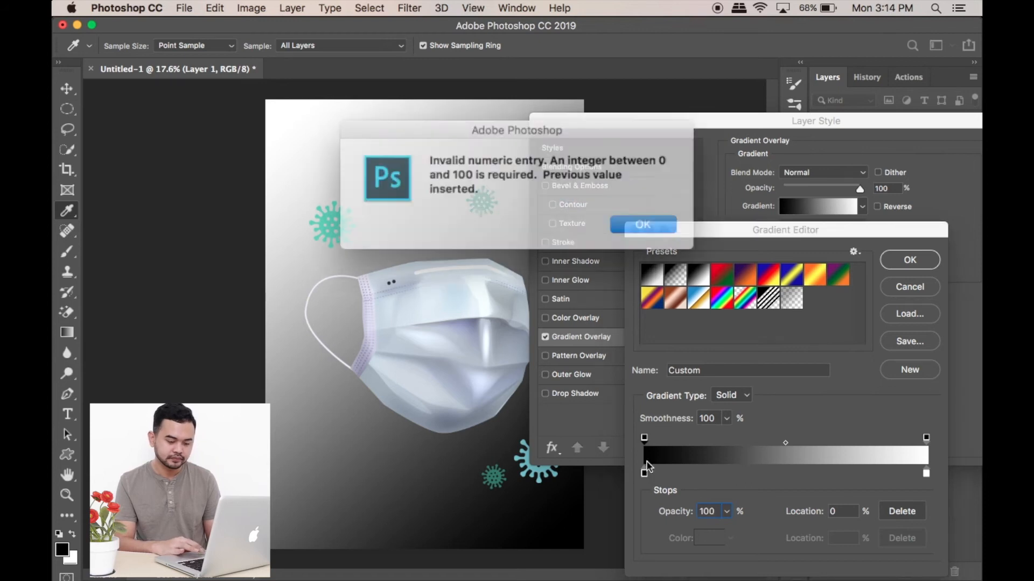
click(626, 219)
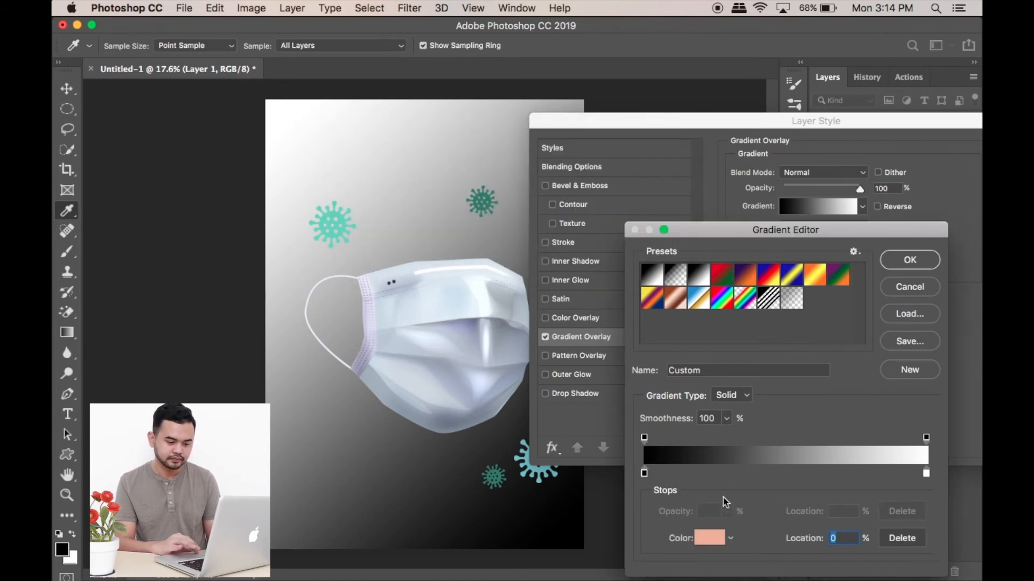
Step: Open the color of the gradient's black start stop and try orange, green, turquoise, blue and yellow hues on it
click(709, 539)
click(696, 306)
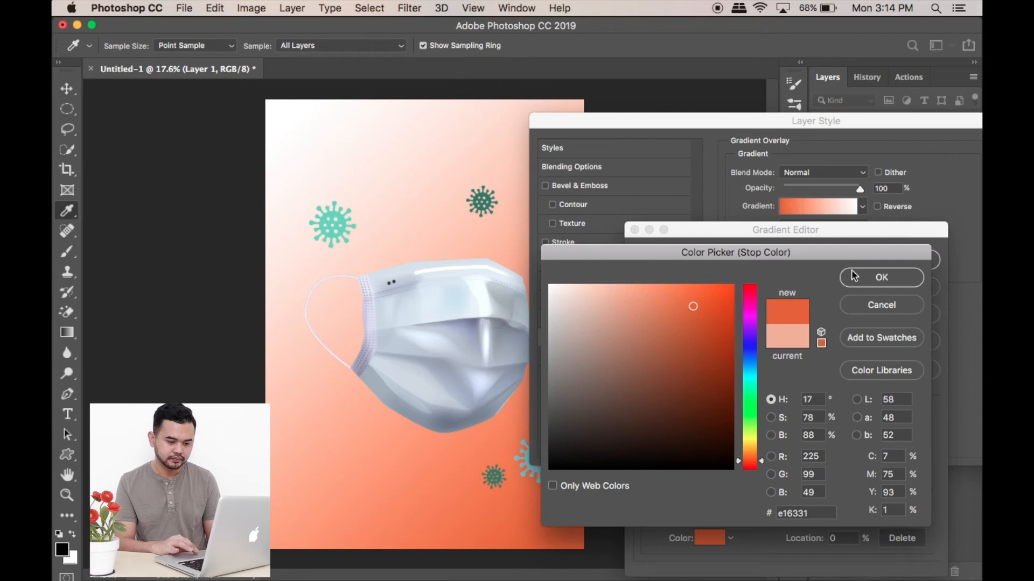
click(751, 402)
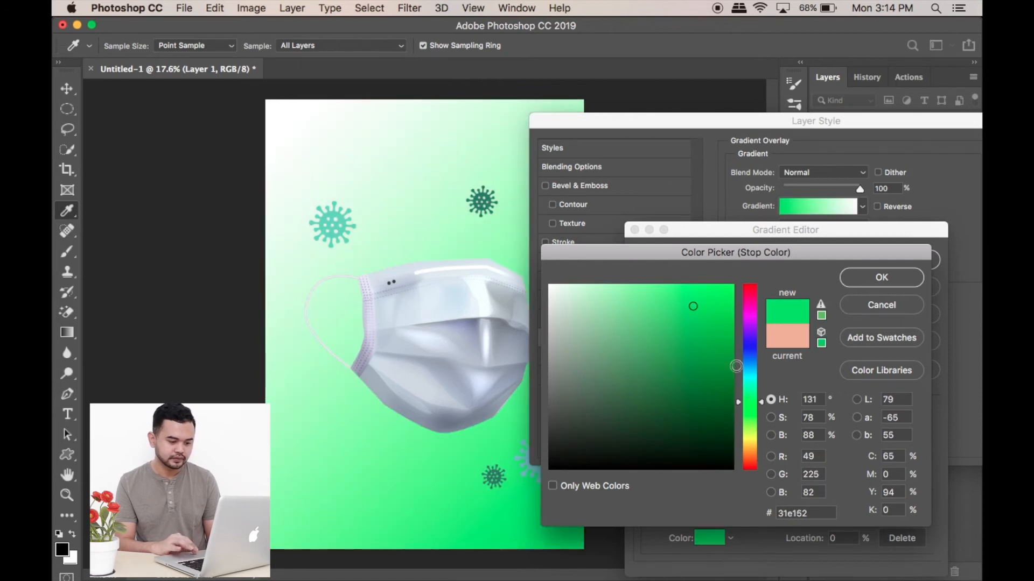
click(752, 386)
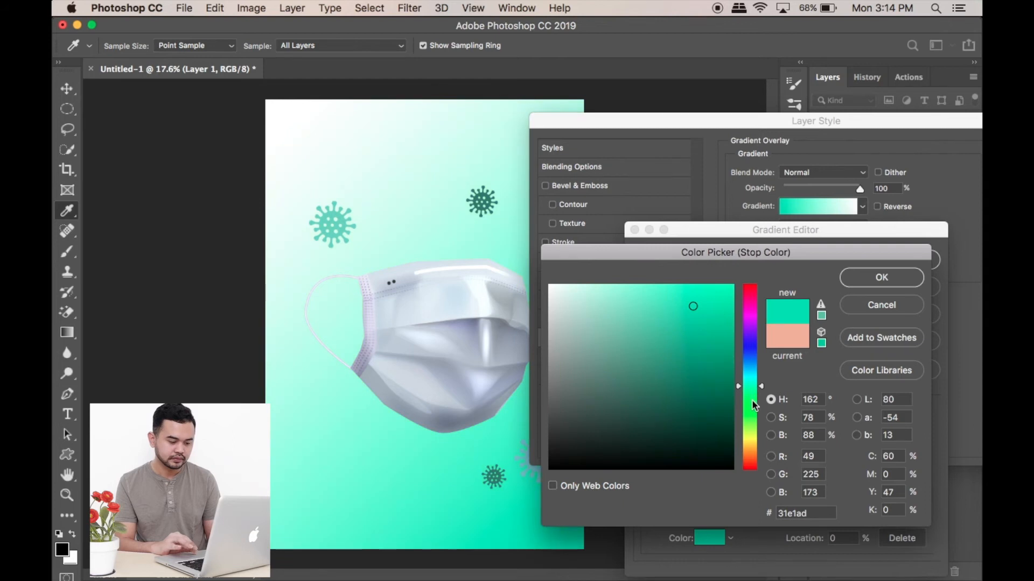
click(750, 358)
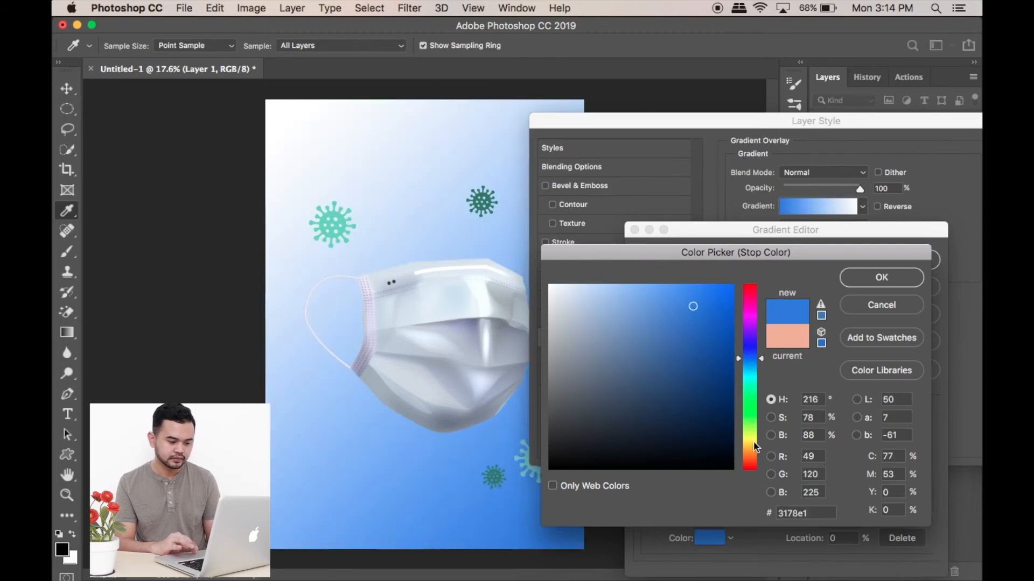
click(752, 449)
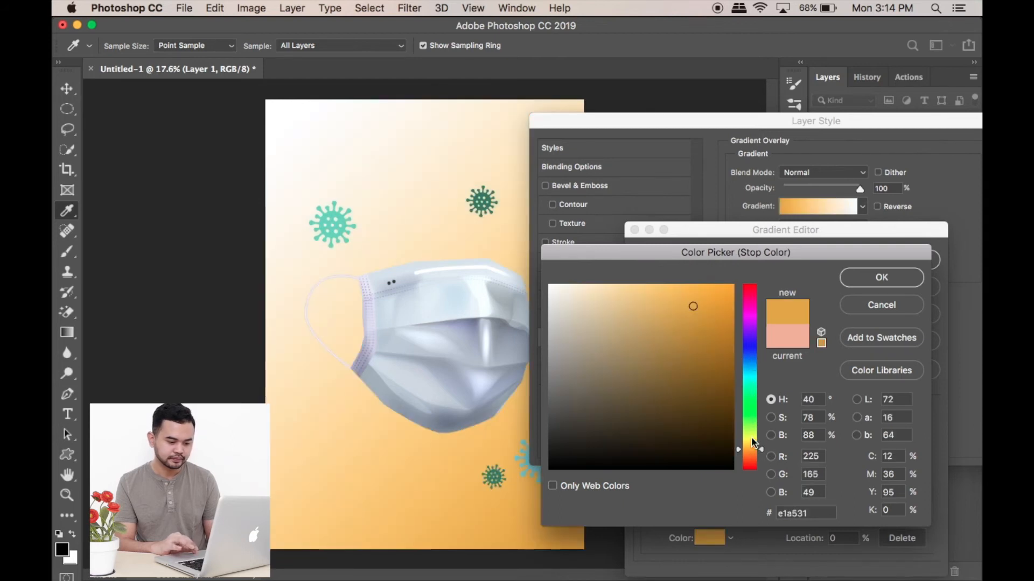
click(752, 438)
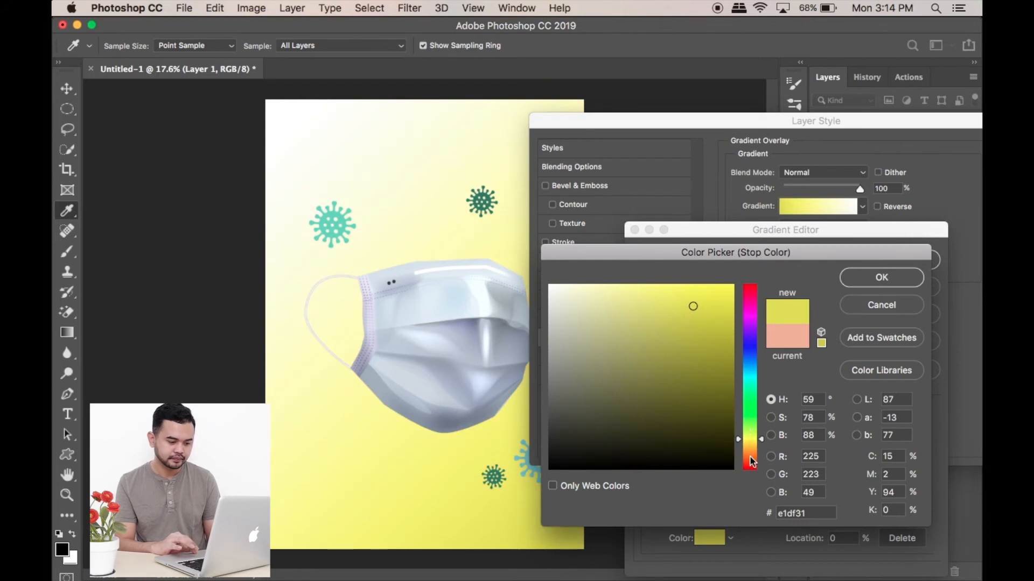
Step: Set the start stop's color to a light peach (e8ae88) and apply the gradient overlay to Layer 1
click(751, 457)
click(626, 301)
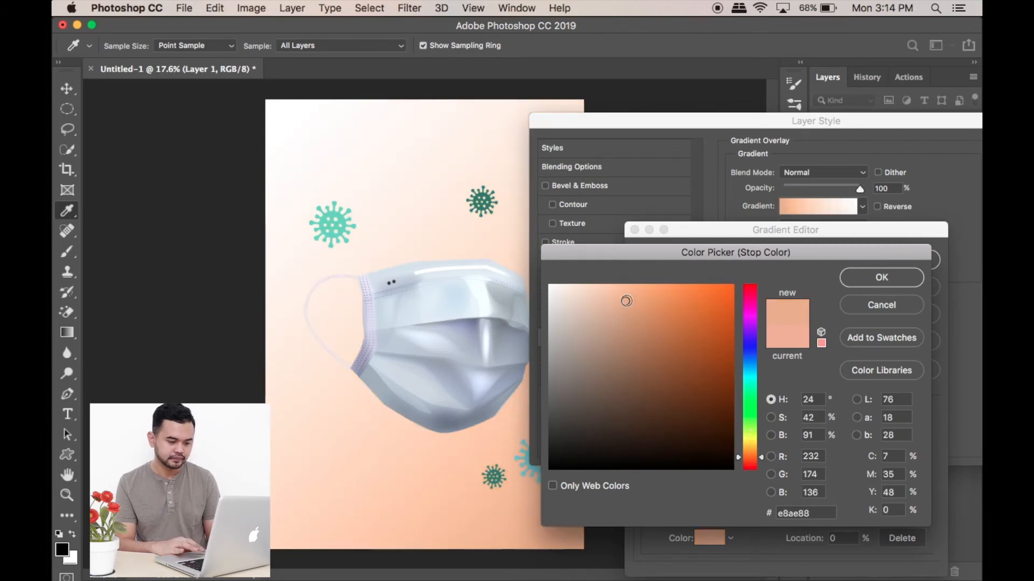
click(875, 276)
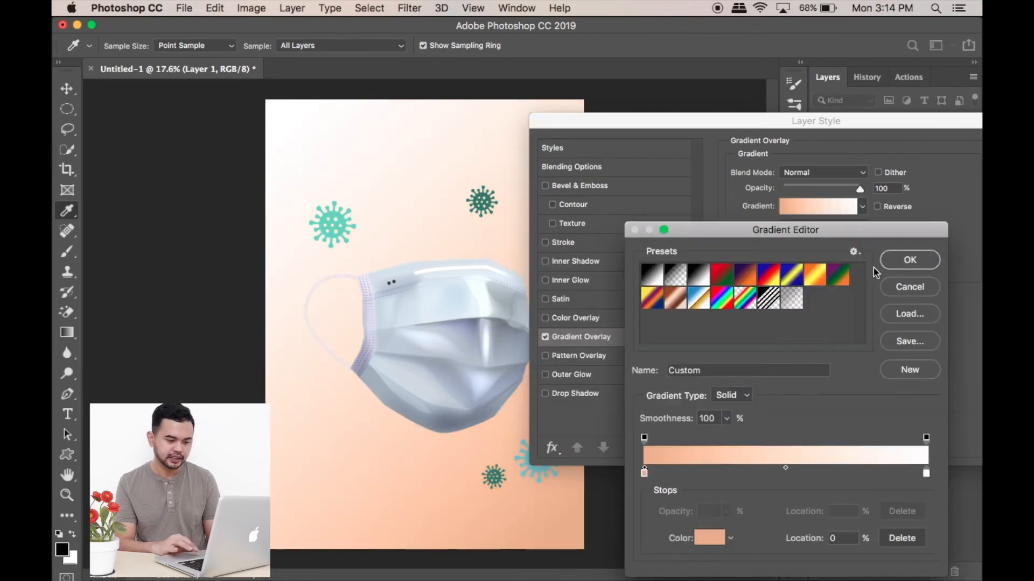
click(905, 259)
drag(885, 127, 712, 116)
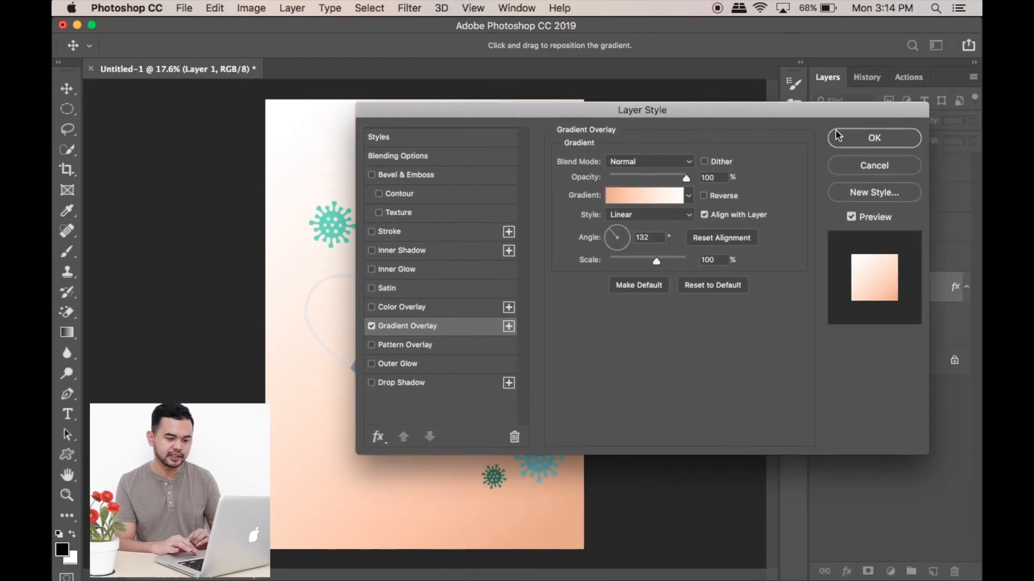
click(869, 142)
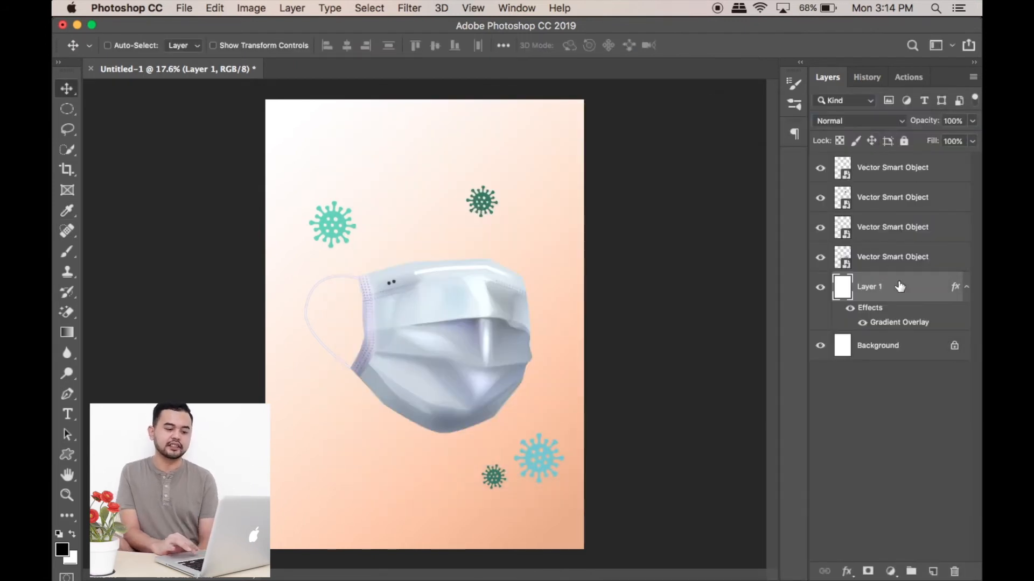
Step: Review the Gradient Overlay settings in Layer 1's Blending Options
right_click(854, 281)
click(781, 284)
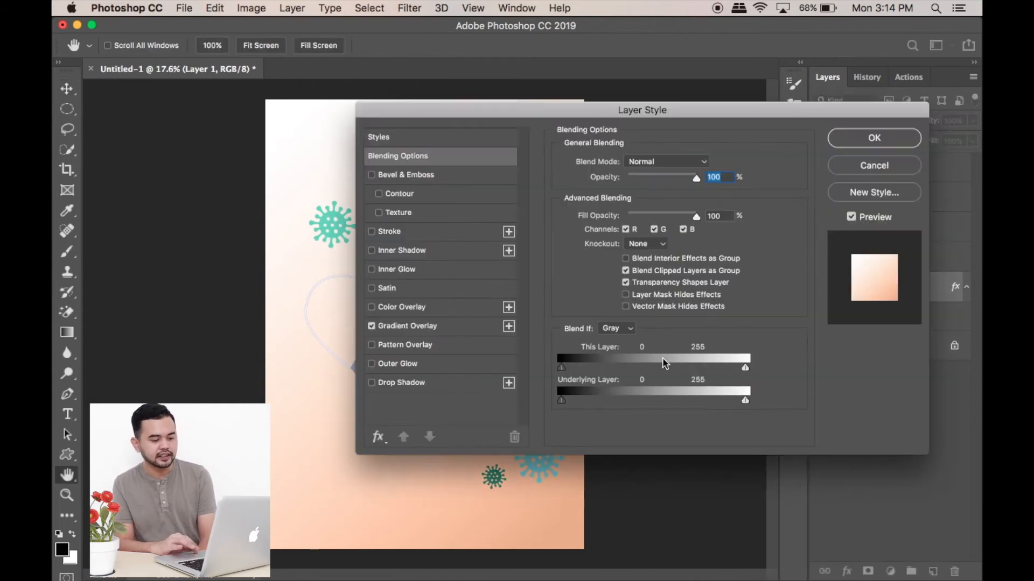
click(434, 326)
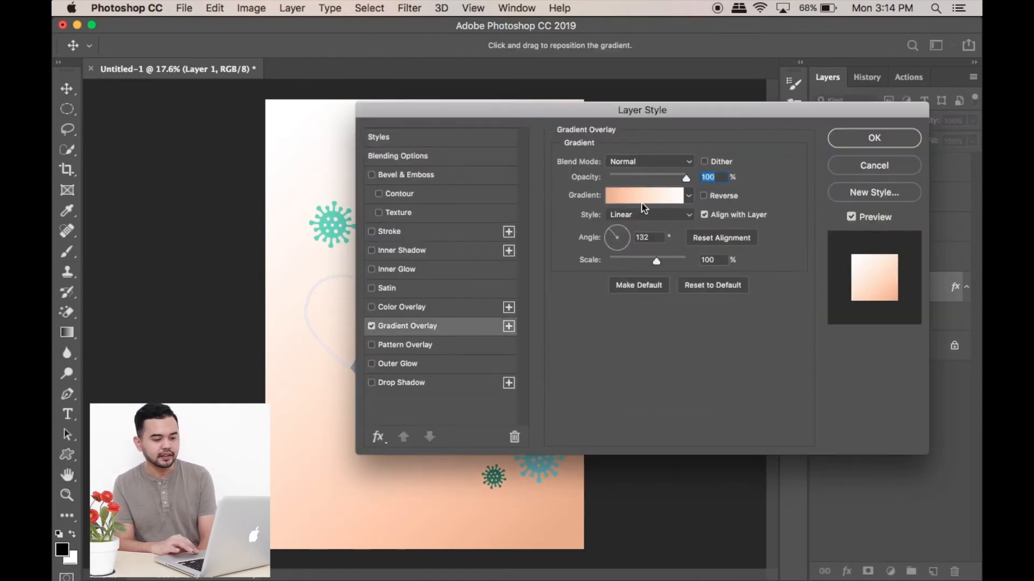
click(852, 144)
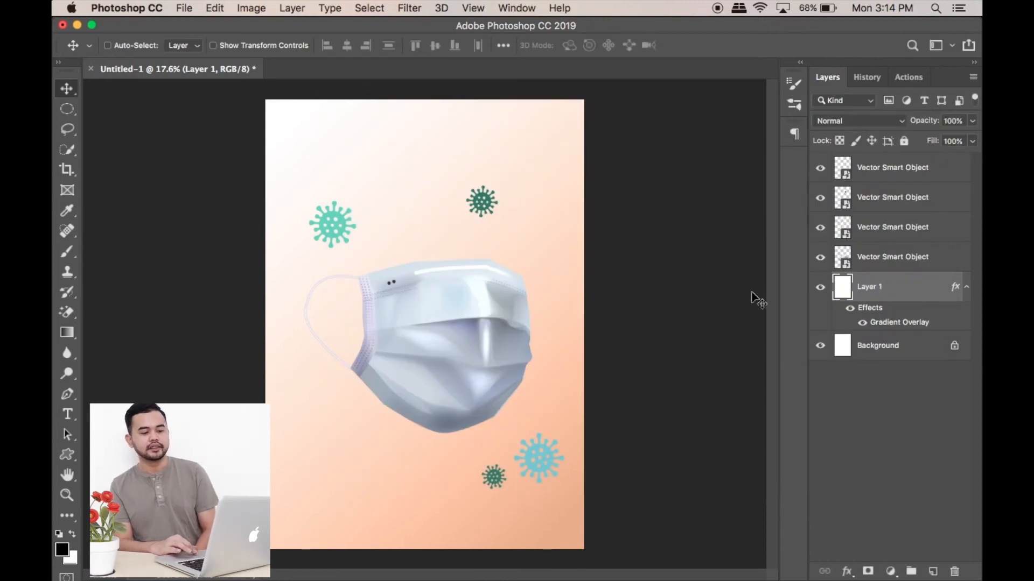
Step: Shift the face mask slightly to the left on the page
click(866, 260)
mouse_move(506, 323)
mouse_down()
mouse_move(478, 323)
mouse_move(495, 323)
mouse_up()
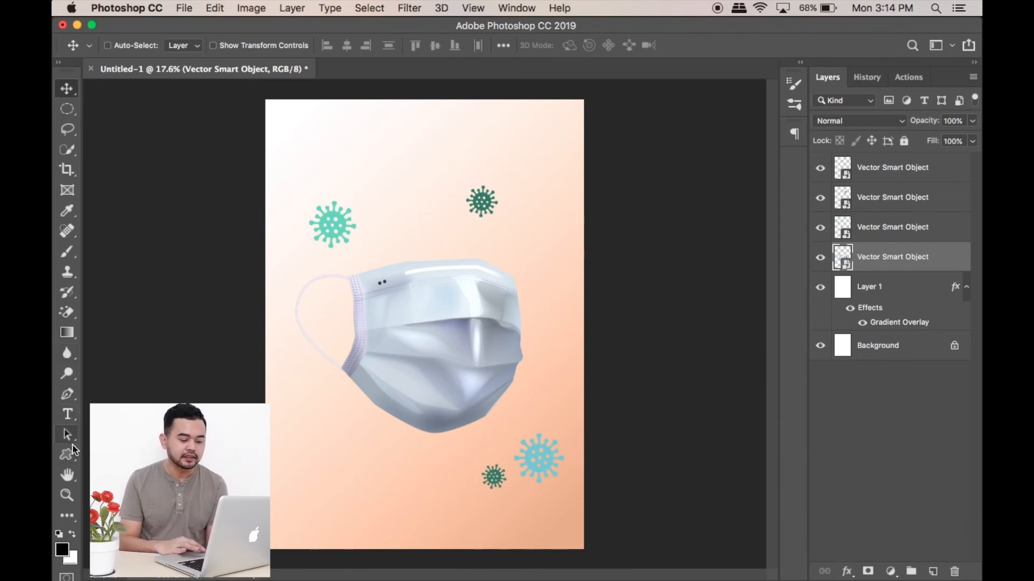
Step: Start a new text line above the upper-left virus and set its text color to black (000000)
click(67, 414)
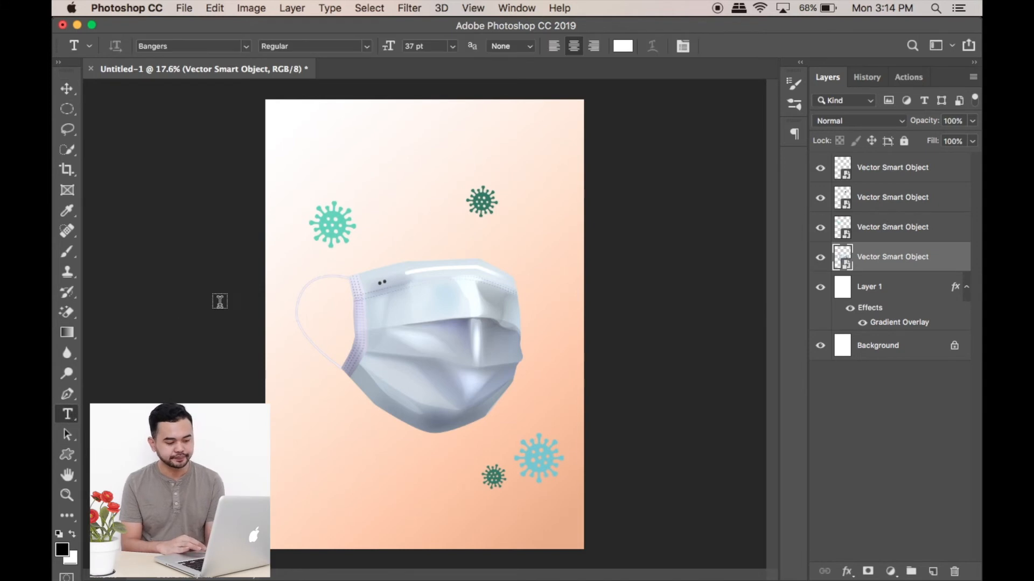
click(322, 173)
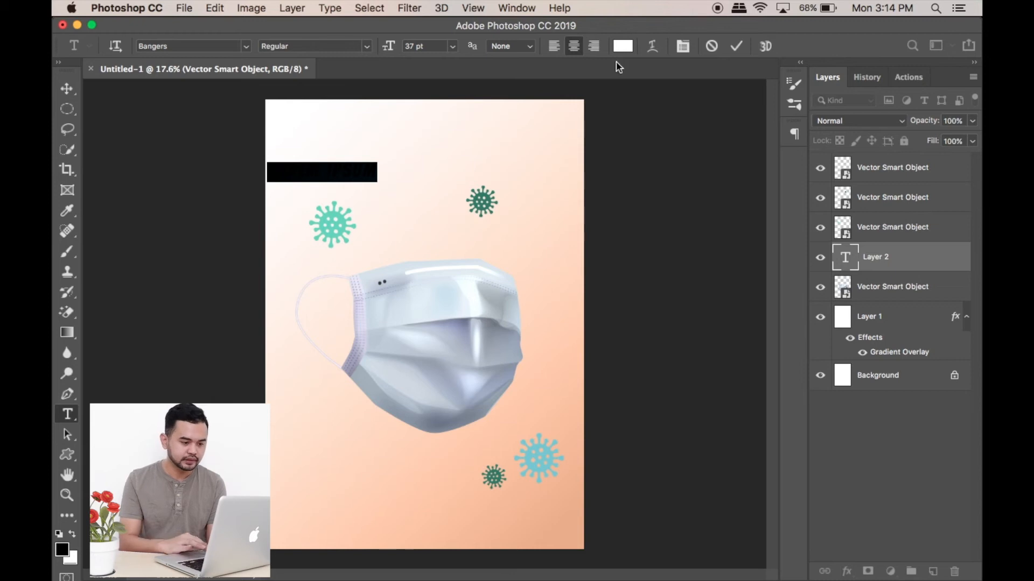
click(623, 46)
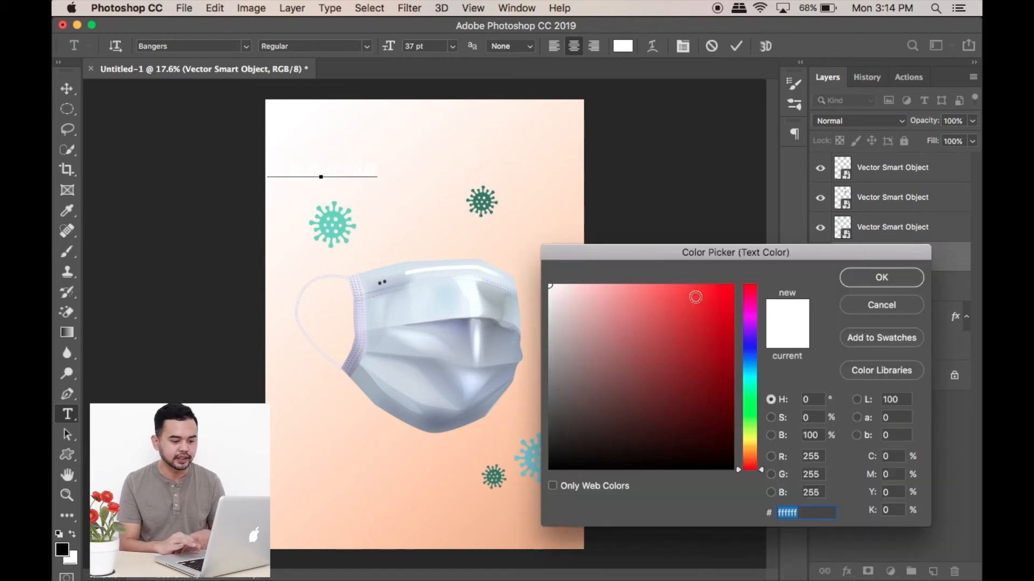
click(744, 469)
drag(745, 469, 743, 484)
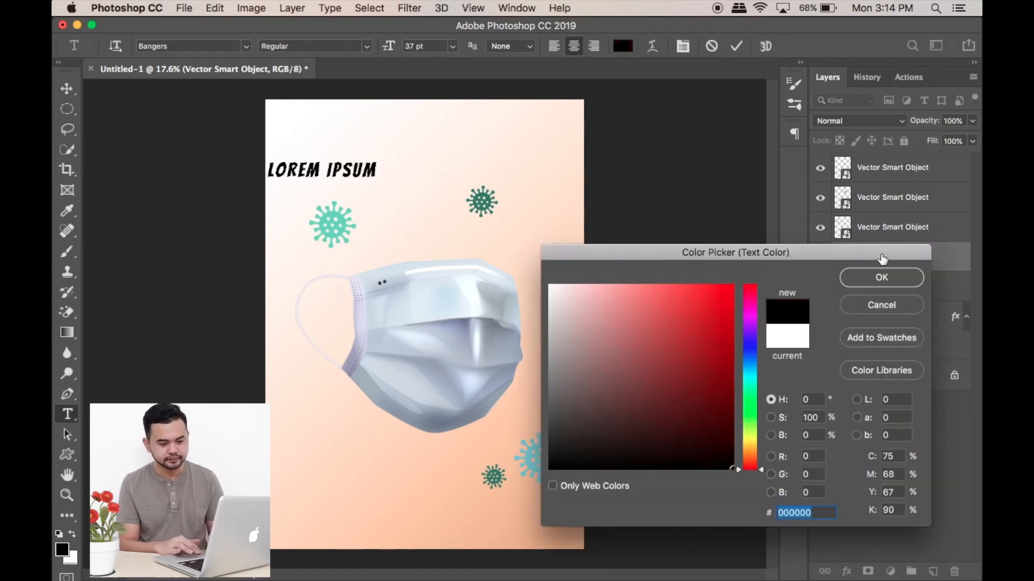
click(881, 277)
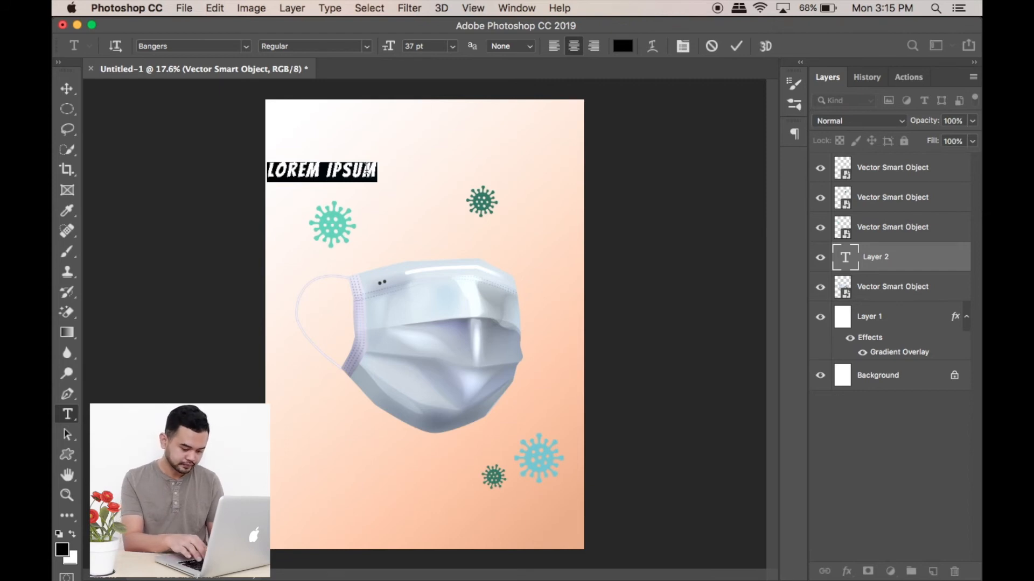
Step: Enter MASUK RUANGAN as the text and move it to the horizontal center near the top of the page
text(MASUK)
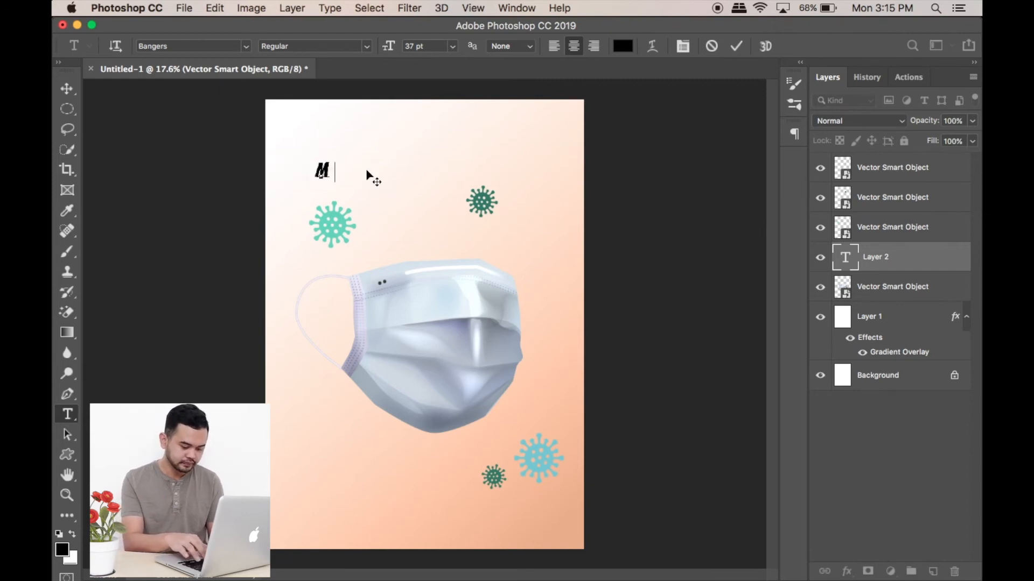
text( RUANGAN)
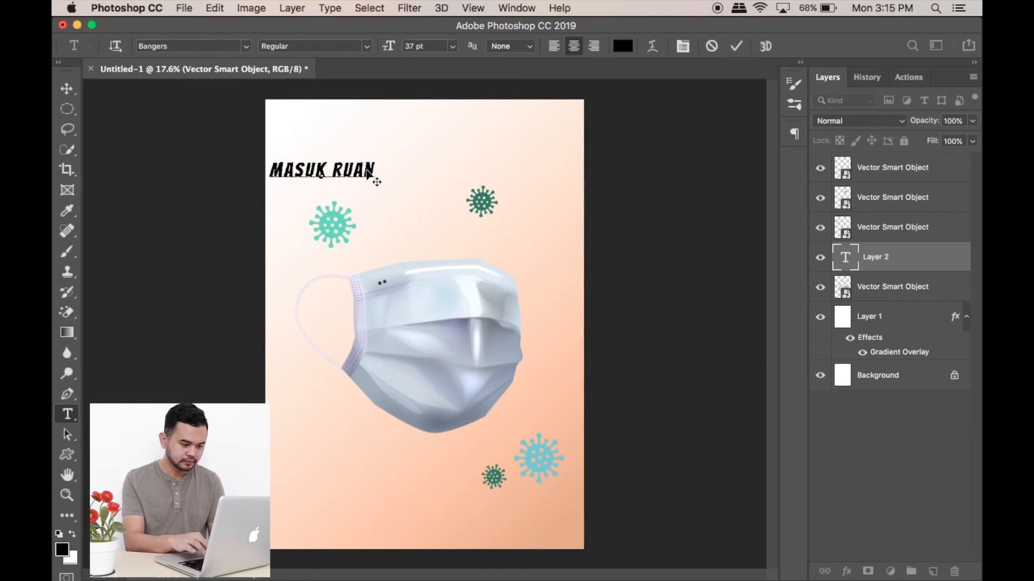
click(887, 258)
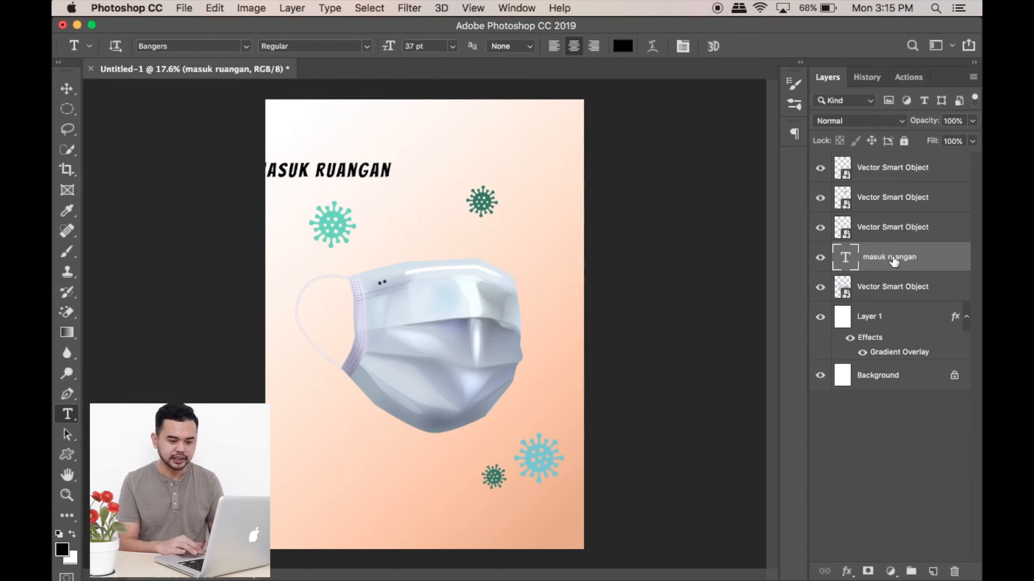
click(67, 88)
drag(328, 174, 430, 149)
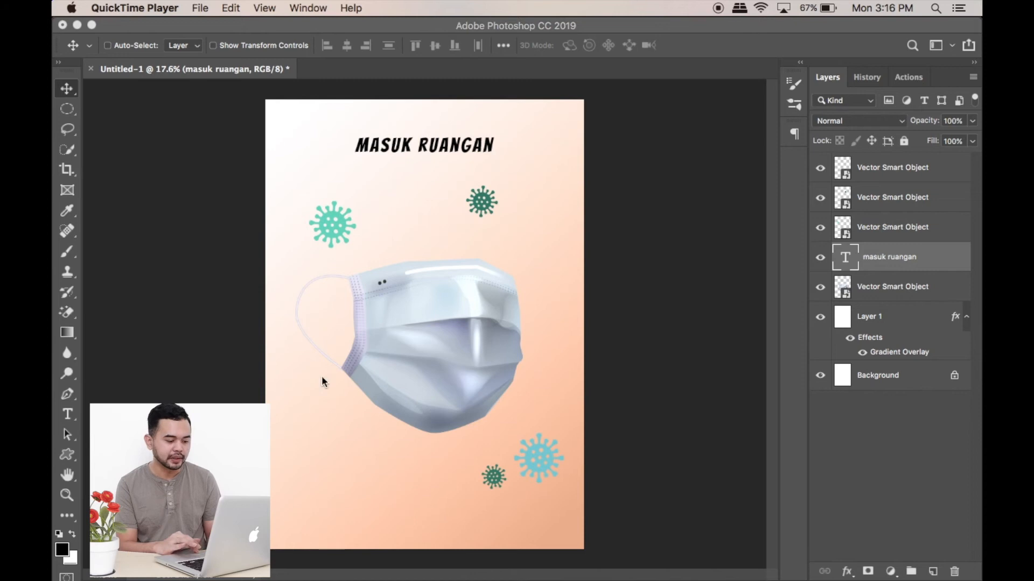
Step: Add the text line HARAP MENGGUNAKAN MASKER below the mask and center it horizontally near the bottom of the page
click(68, 415)
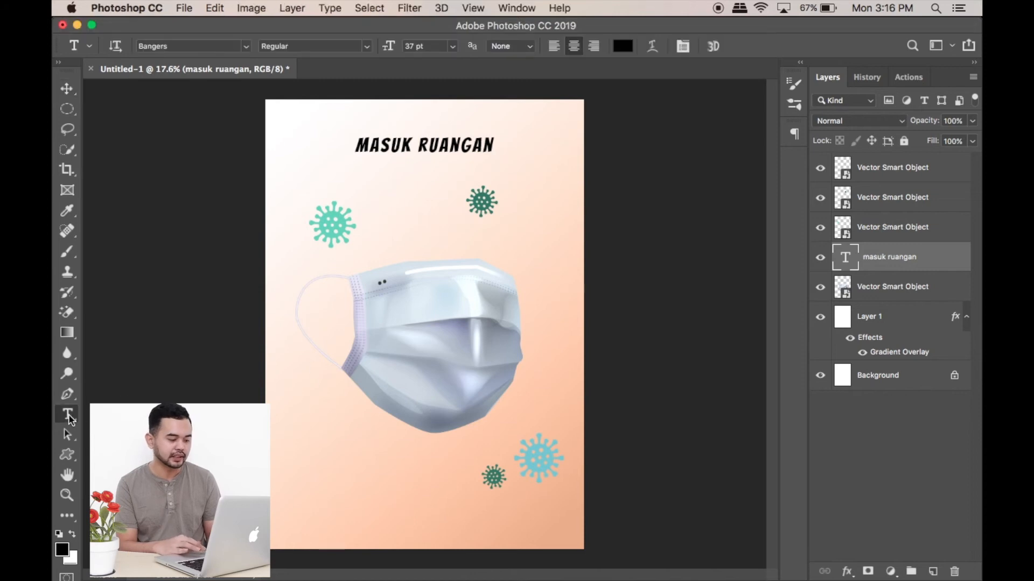
click(352, 508)
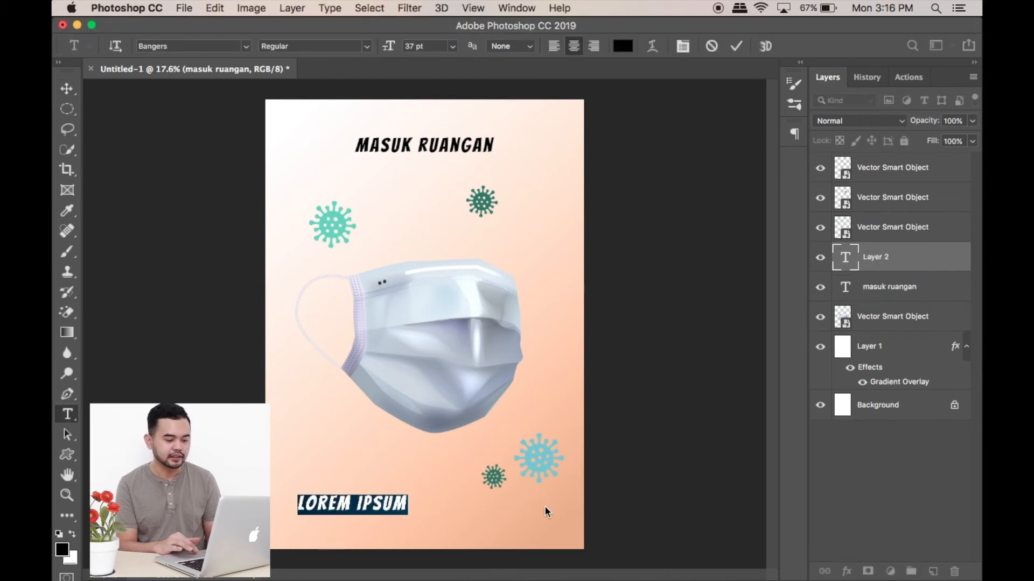
text(HA)
text(RAP ME)
text(NGGUNAKAN MAS)
text(KER)
click(904, 257)
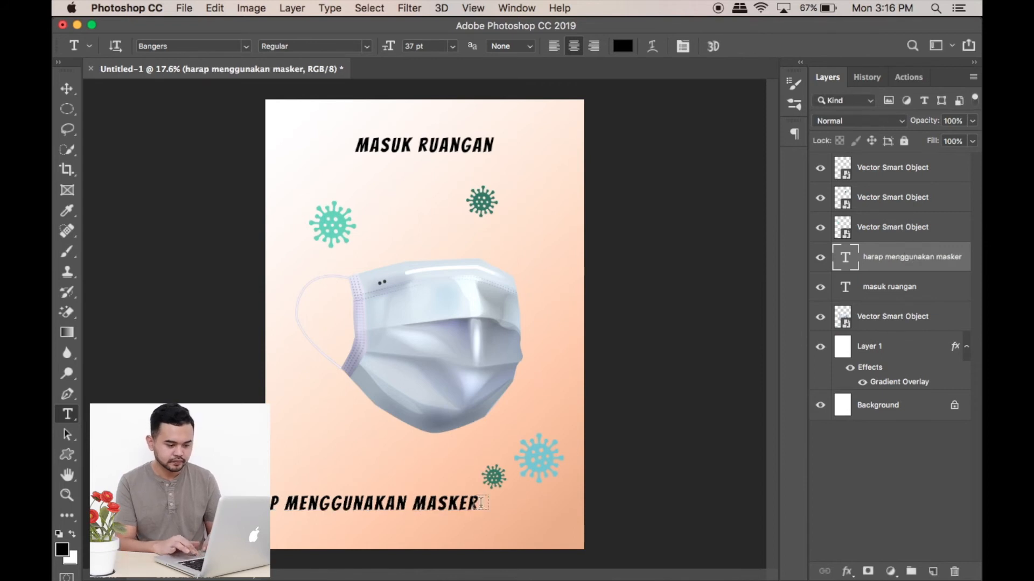
key(v)
drag(423, 501, 497, 505)
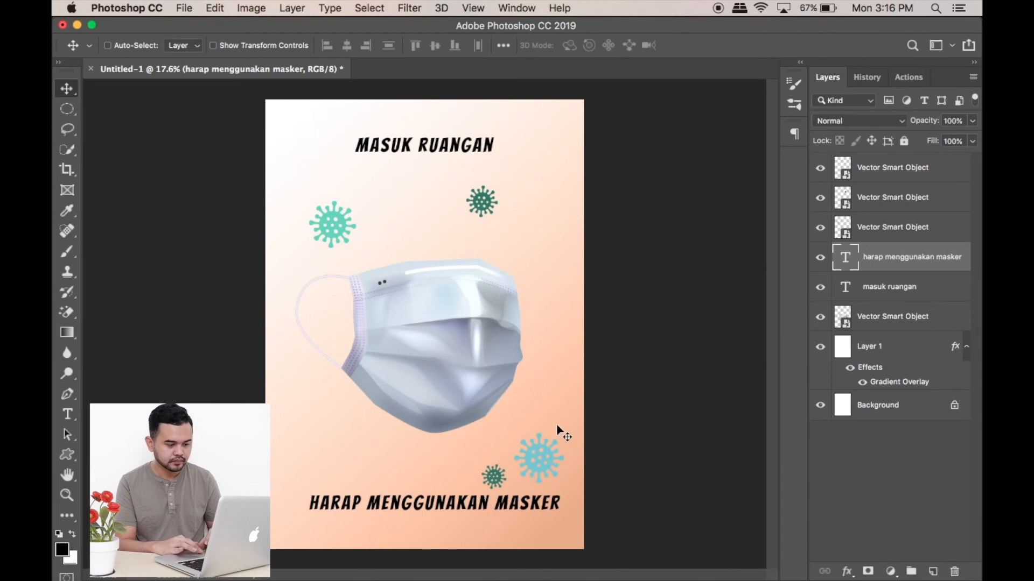
Step: Select all of the HARAP MENGGUNAKAN MASKER text for editing and show its character and paragraph settings without overlap
double_click(847, 261)
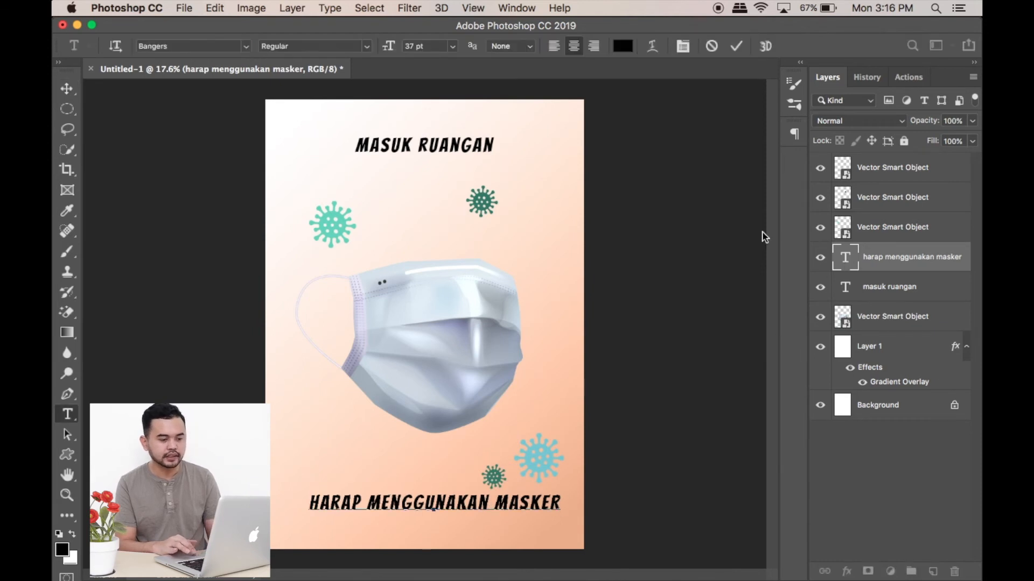
double_click(848, 295)
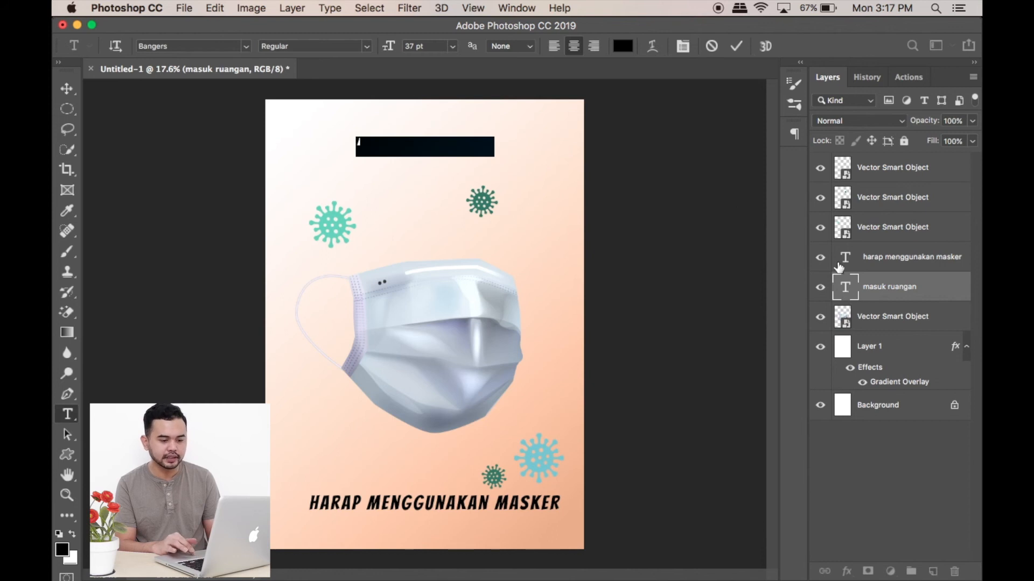
double_click(845, 261)
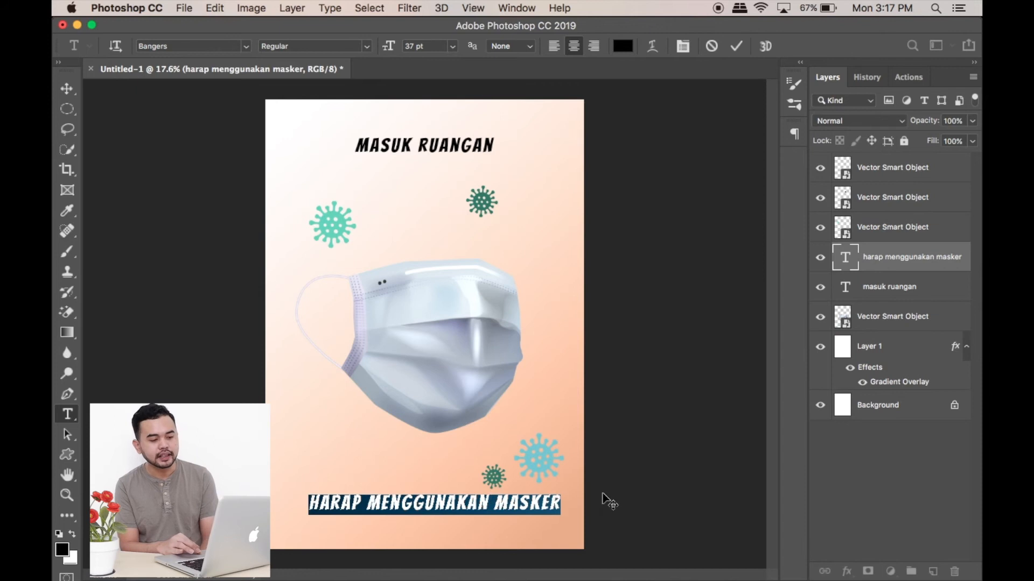
click(682, 47)
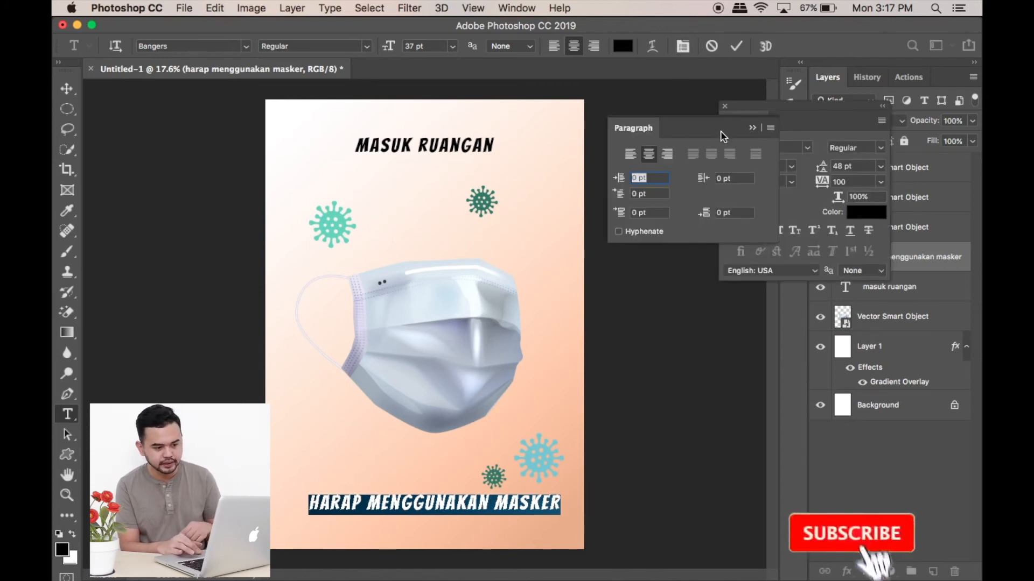
drag(712, 134, 724, 373)
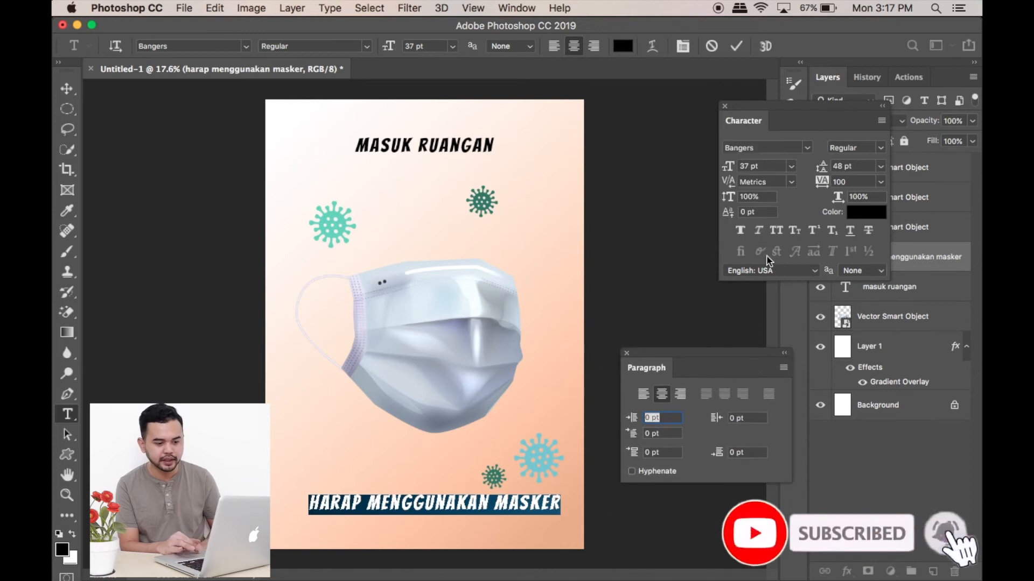
Step: Preview other typefaces on the HARAP MENGGUNAKAN MASKER text and keep Bangers as its font
click(807, 149)
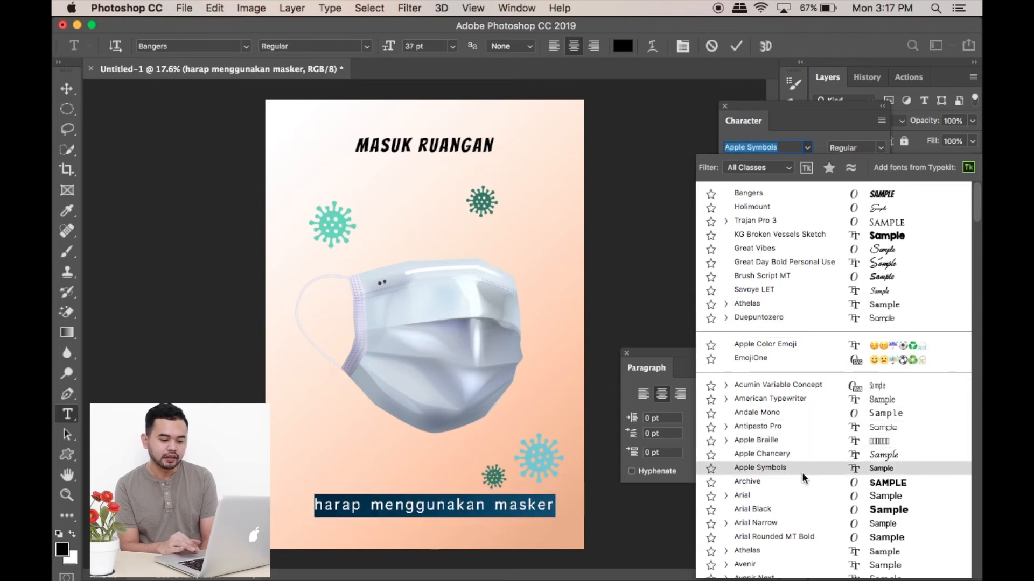
scroll(801, 483, down, 5)
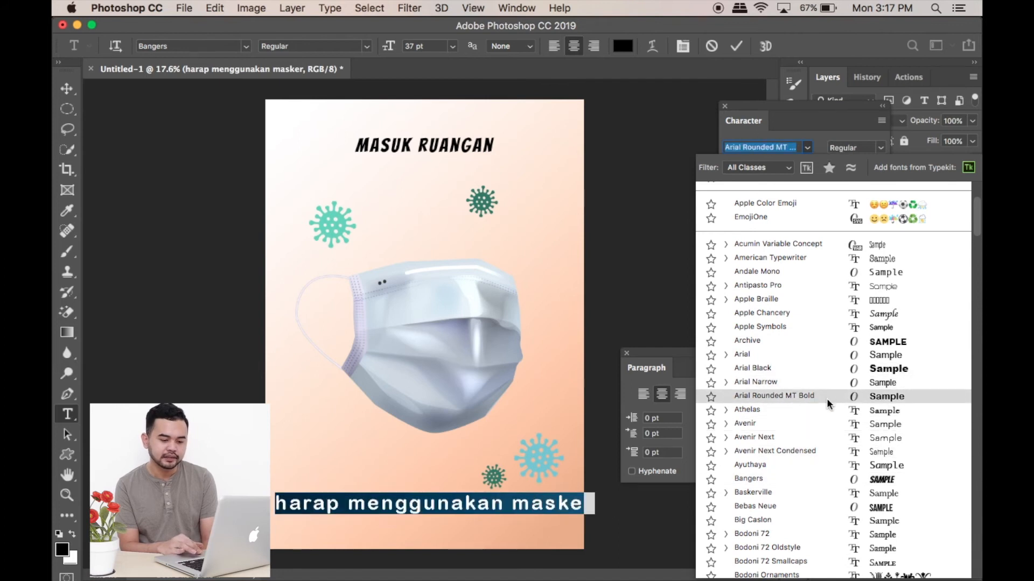
scroll(820, 483, down, 6)
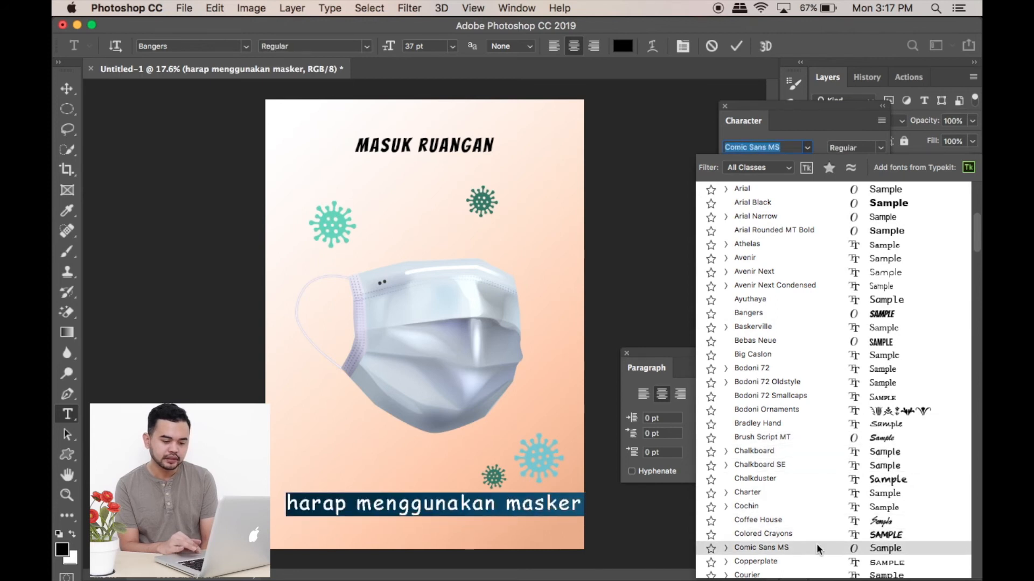
scroll(807, 517, down, 13)
scroll(766, 306, up, 12)
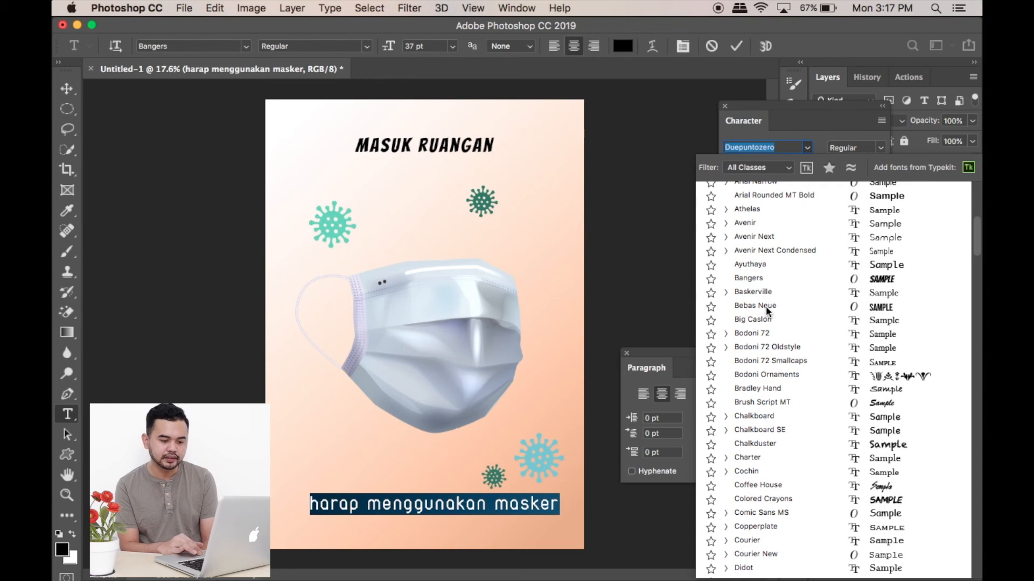
click(783, 277)
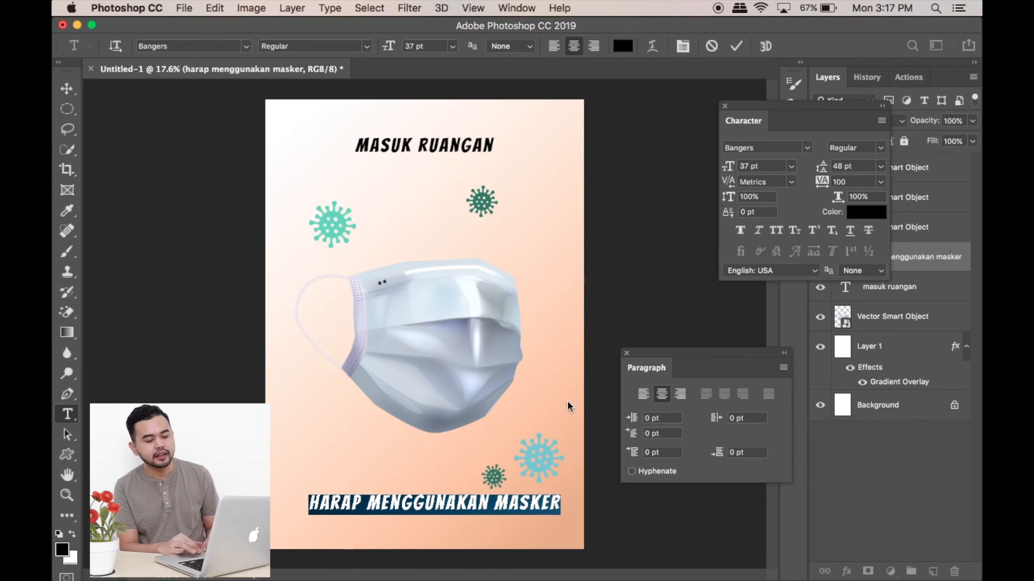
Step: Enlarge the HARAP MENGGUNAKAN MASKER text to 45 pt and break it onto a second line before MASKER
drag(729, 172, 735, 177)
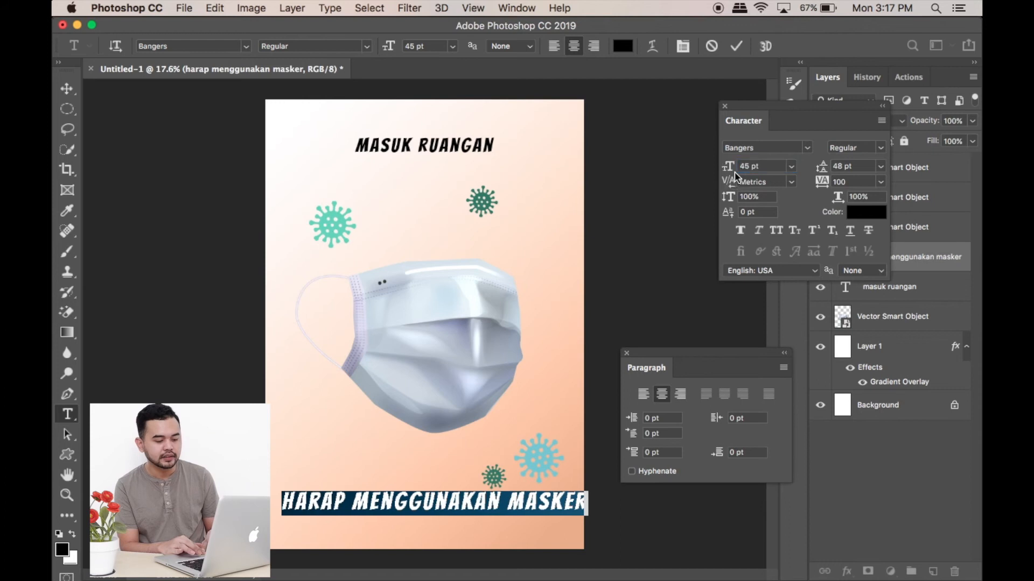
click(507, 501)
key(BackSpace)
key(Return)
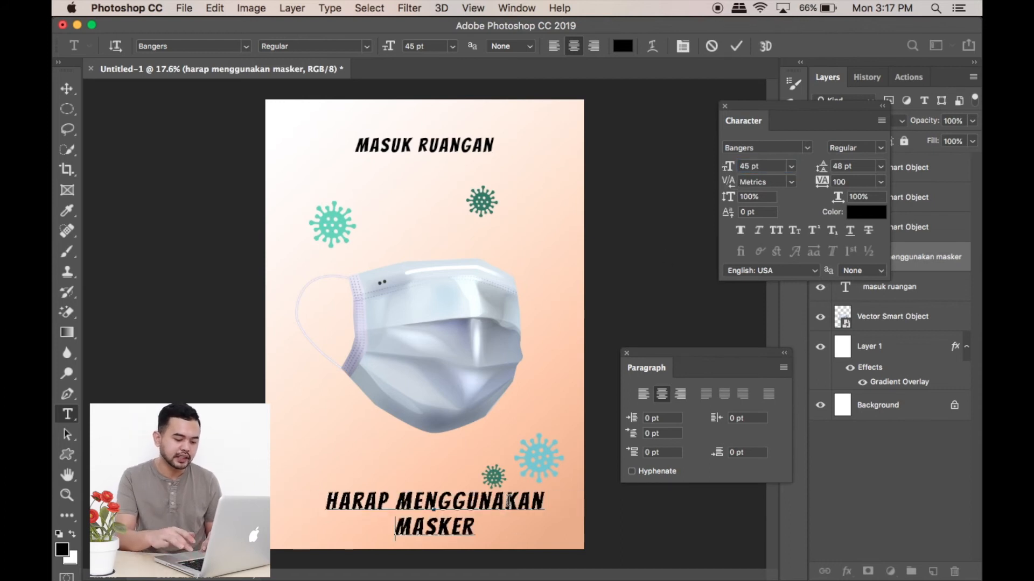
Step: Set the whole two-line HARAP MENGGUNAKAN MASKER text to 59 pt and move it up toward the mask
drag(728, 166, 748, 165)
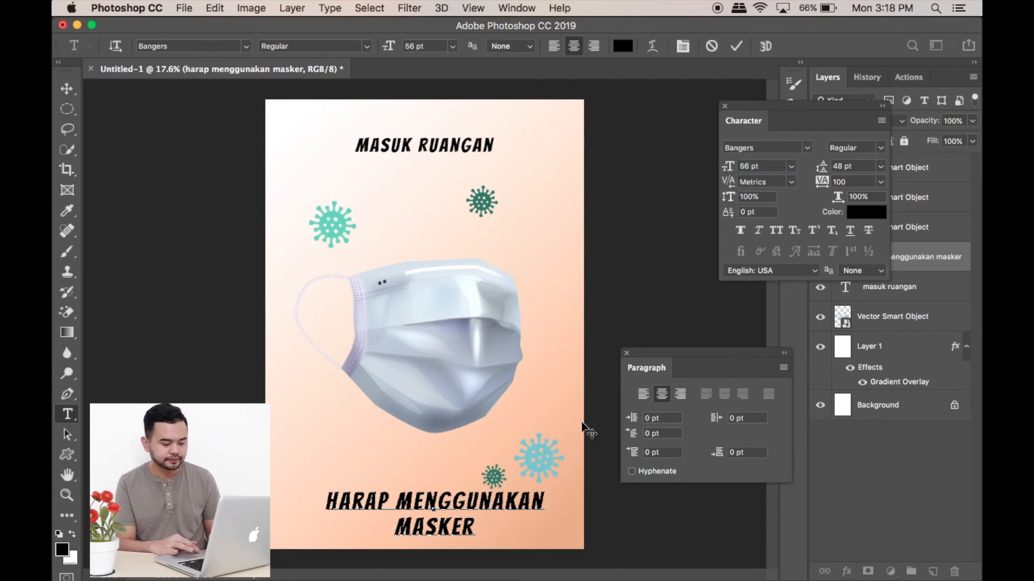
key(ctrl+a)
drag(728, 172, 745, 166)
key(Escape)
key(v)
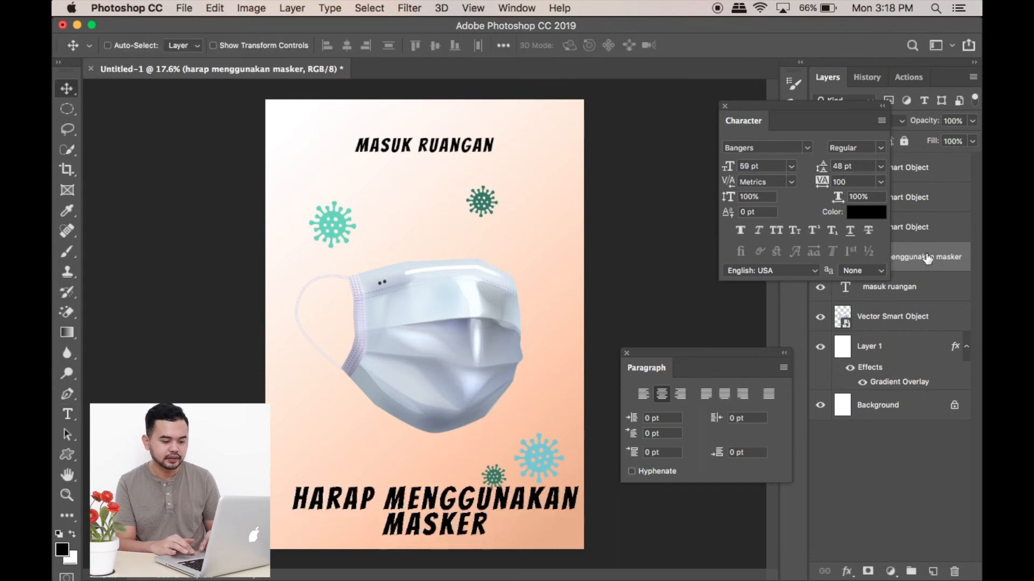
drag(517, 499, 511, 472)
right_click(542, 457)
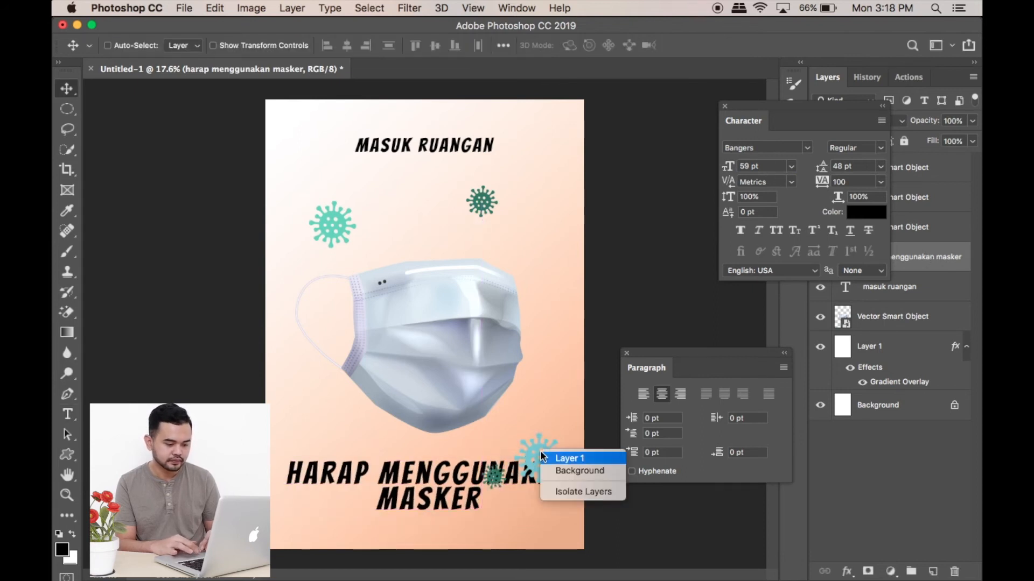
click(562, 460)
drag(555, 462, 546, 413)
key(super+z)
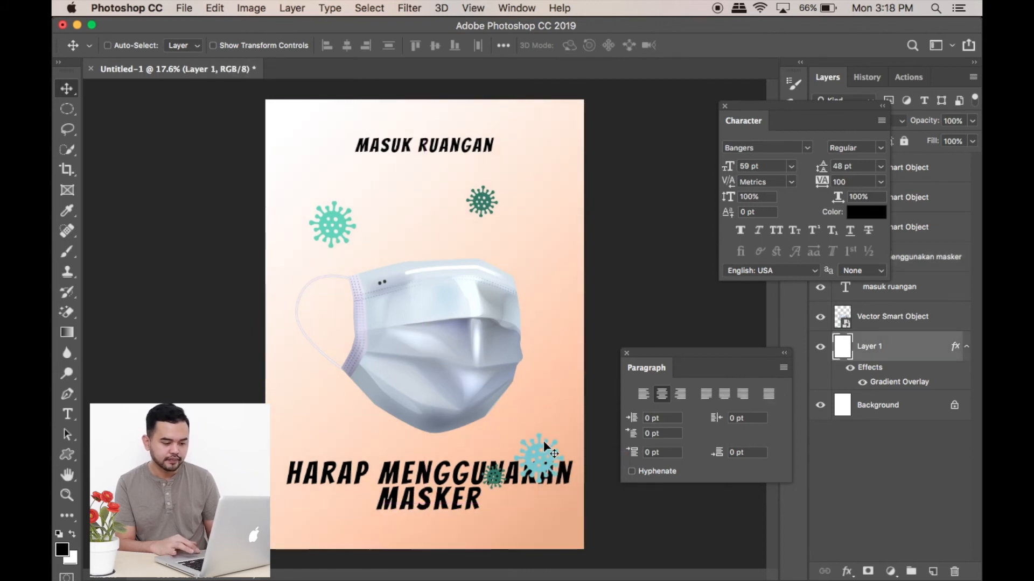
Step: Move the lower-right virus illustrations up so they sit clear of the HARAP MENGGUNAKAN MASKER text
click(909, 200)
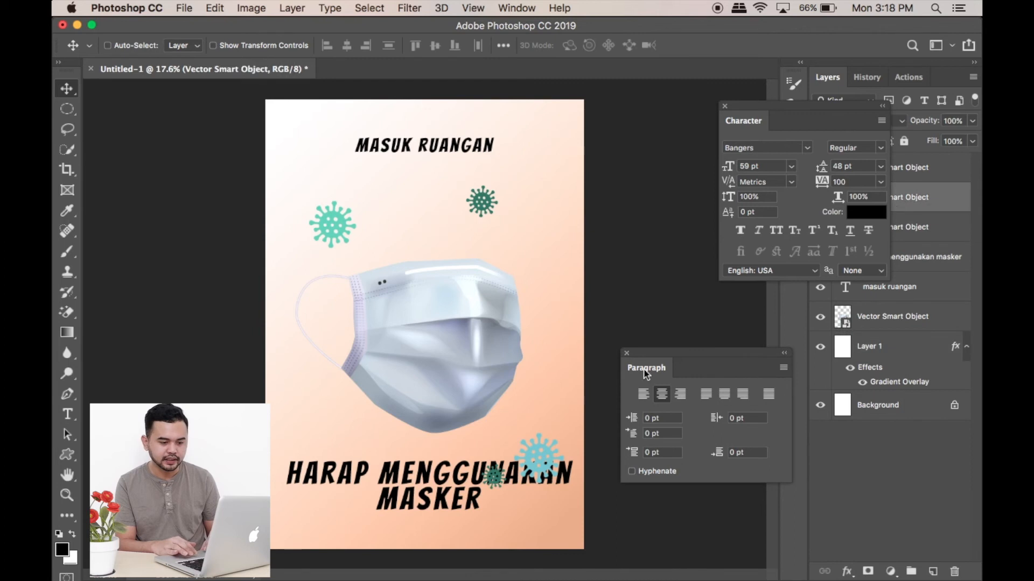
click(921, 166)
drag(553, 462, 550, 415)
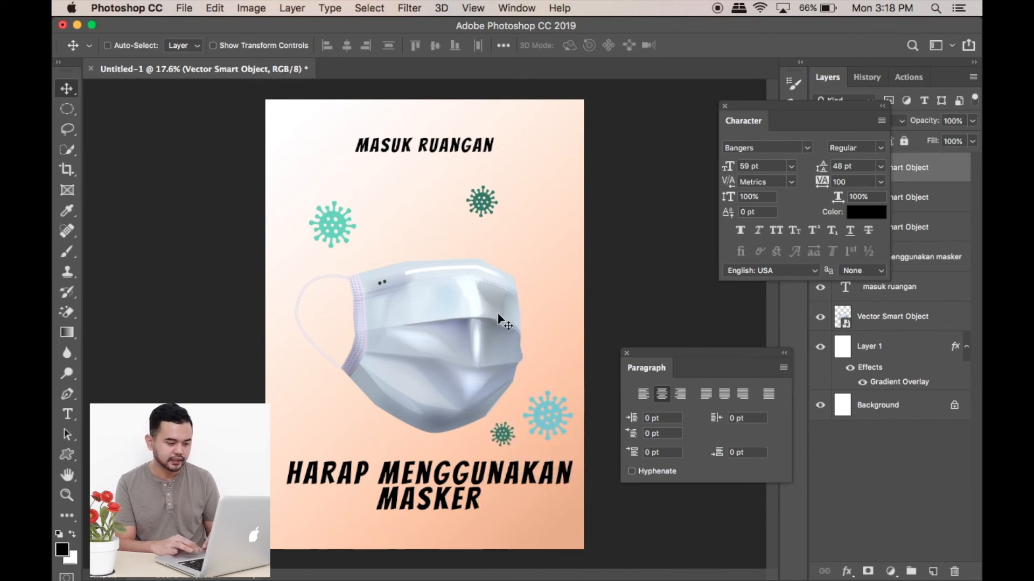
Step: Set the font size of the MASUK RUANGAN heading to 67 pt
right_click(465, 150)
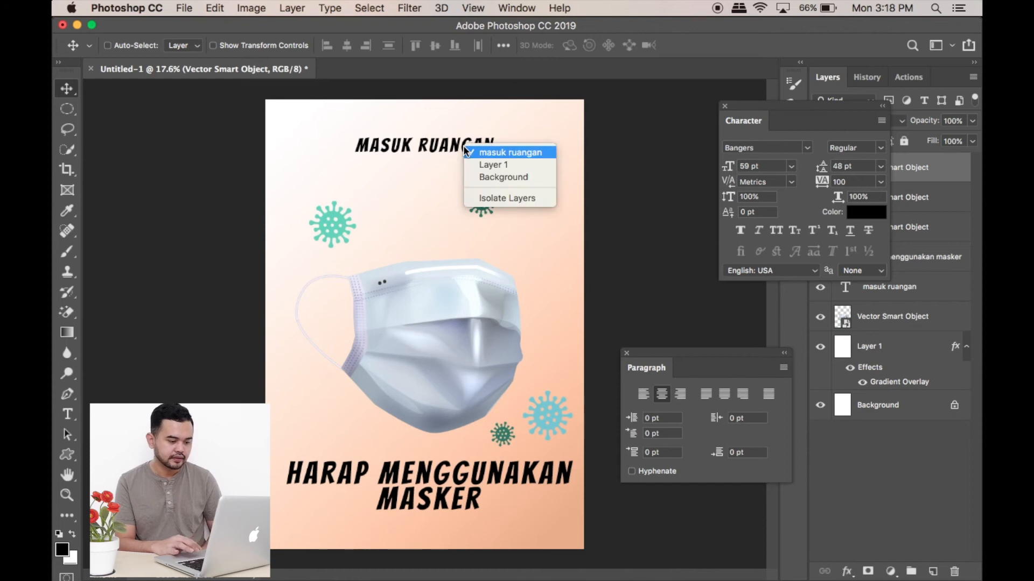
click(492, 153)
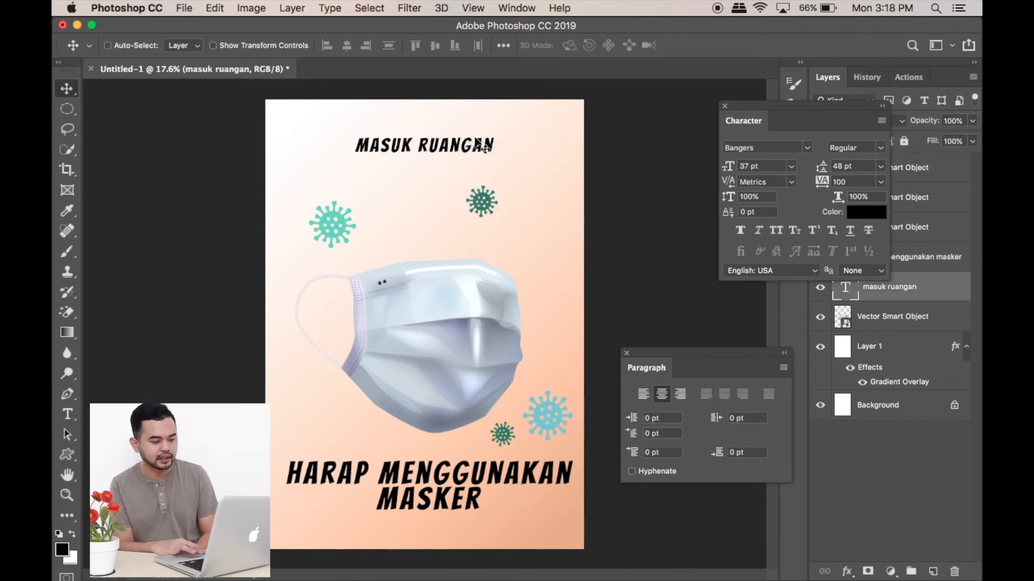
right_click(477, 143)
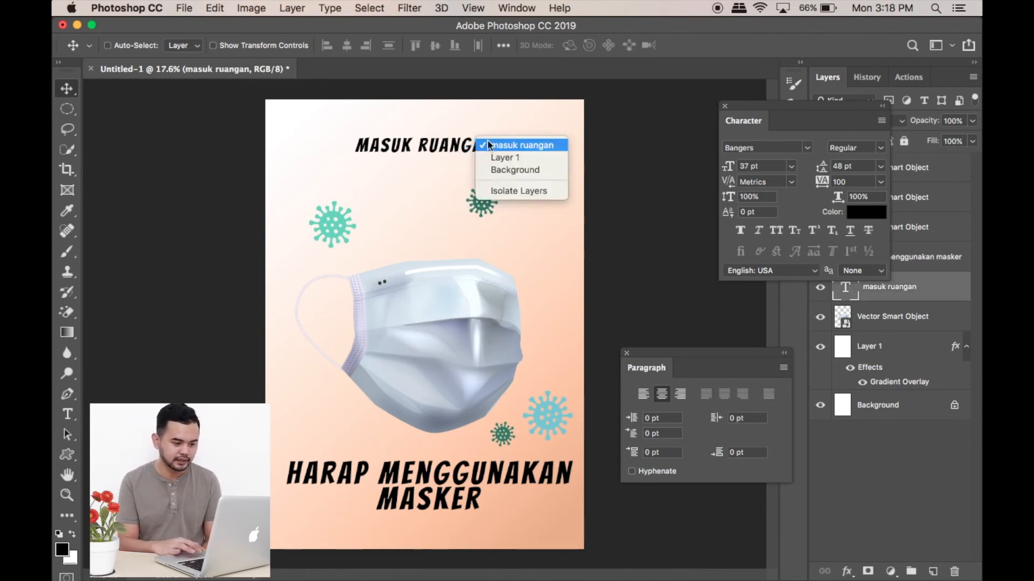
click(425, 156)
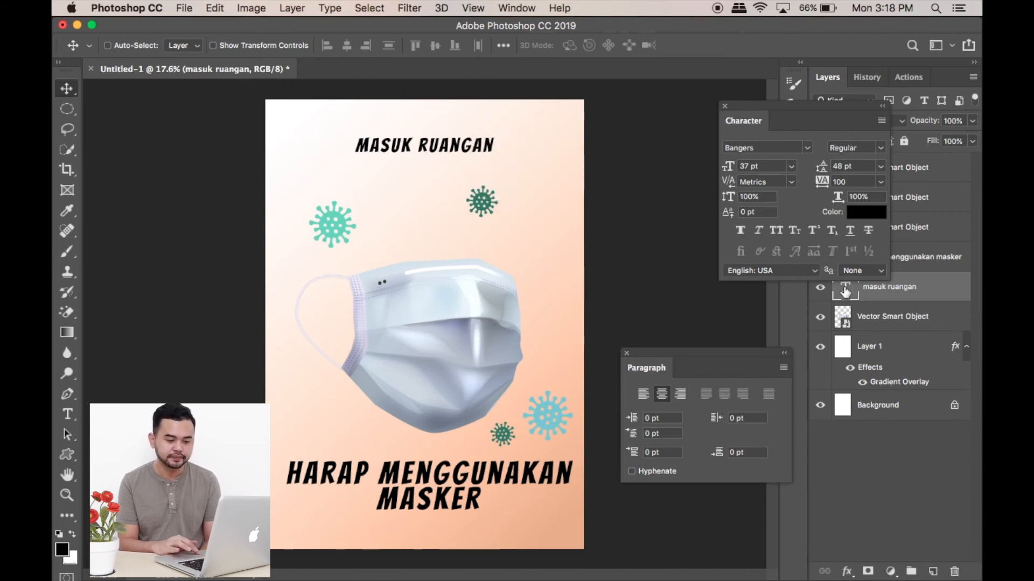
double_click(846, 291)
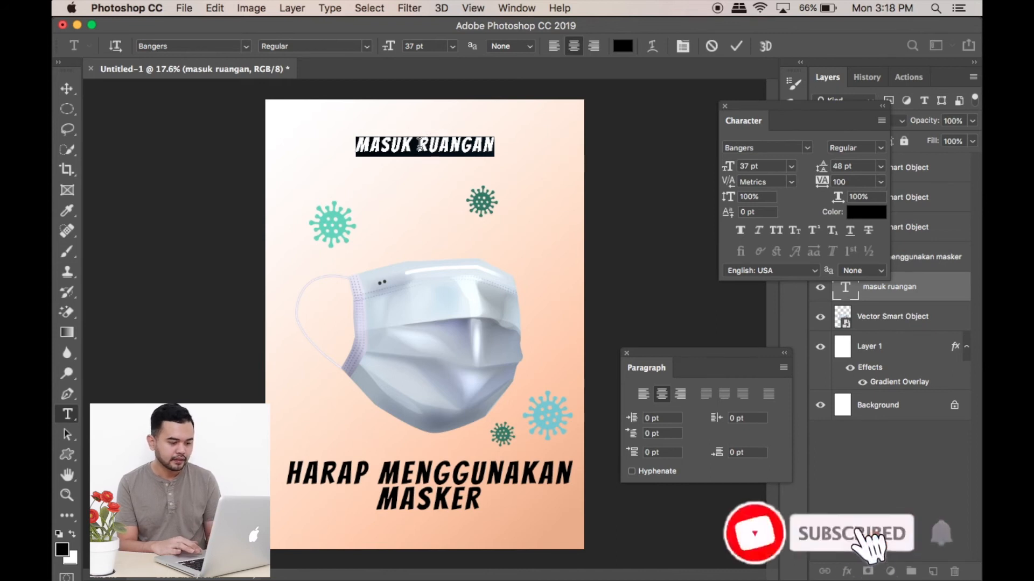
click(754, 166)
key(shift+Up)
key(shift+Up)
key(shift+Up)
key(Up)
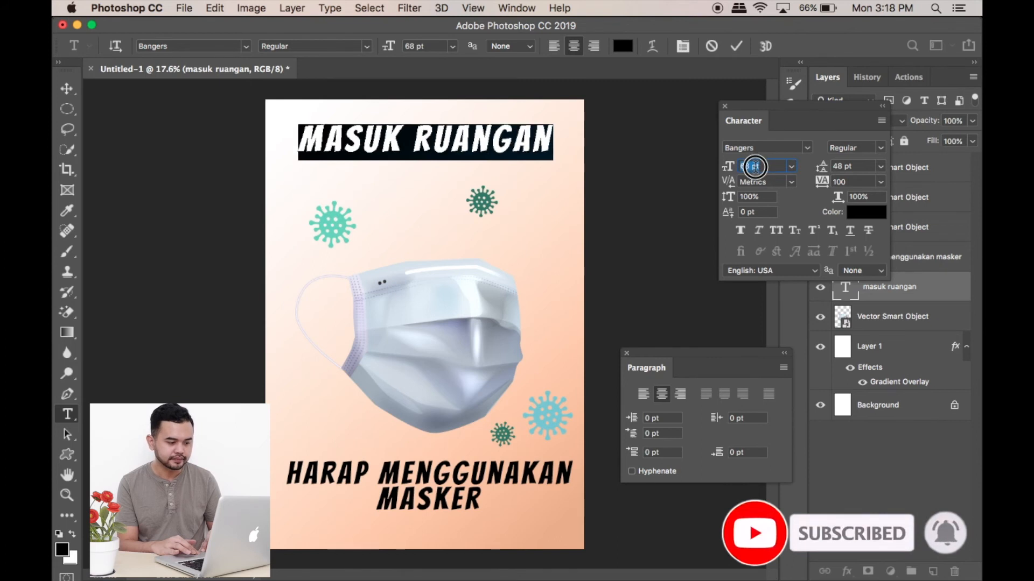
key(Down)
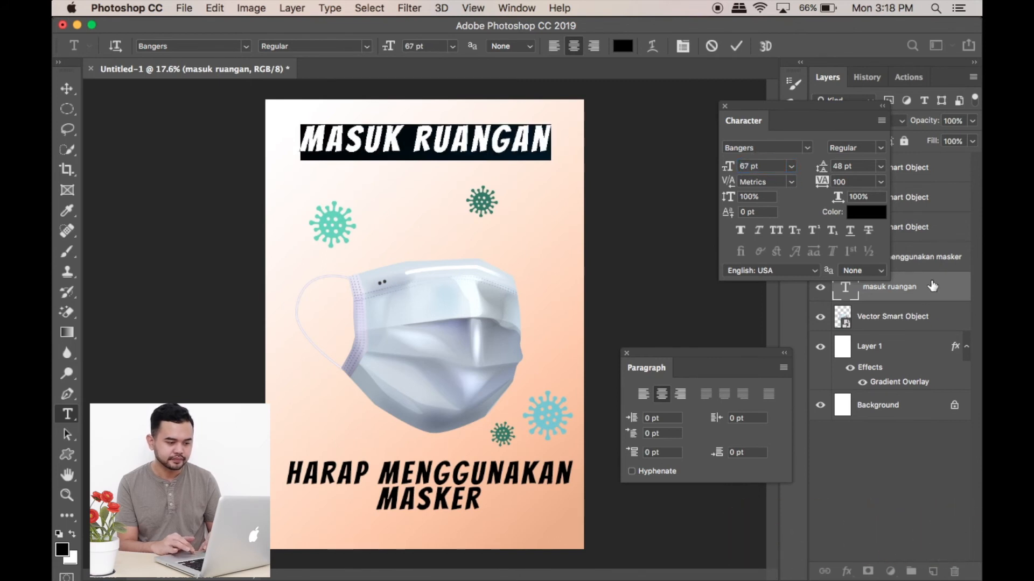
key(Escape)
key(v)
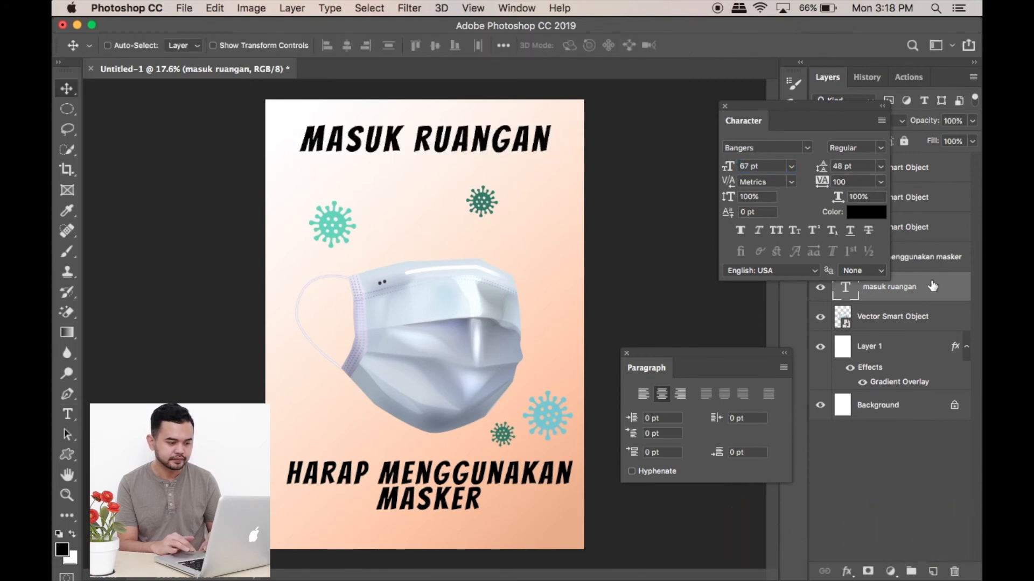
Step: Set the HARAP MENGGUNAKAN MASKER text's leading to 59 pt and its tracking to 40
right_click(474, 477)
click(507, 483)
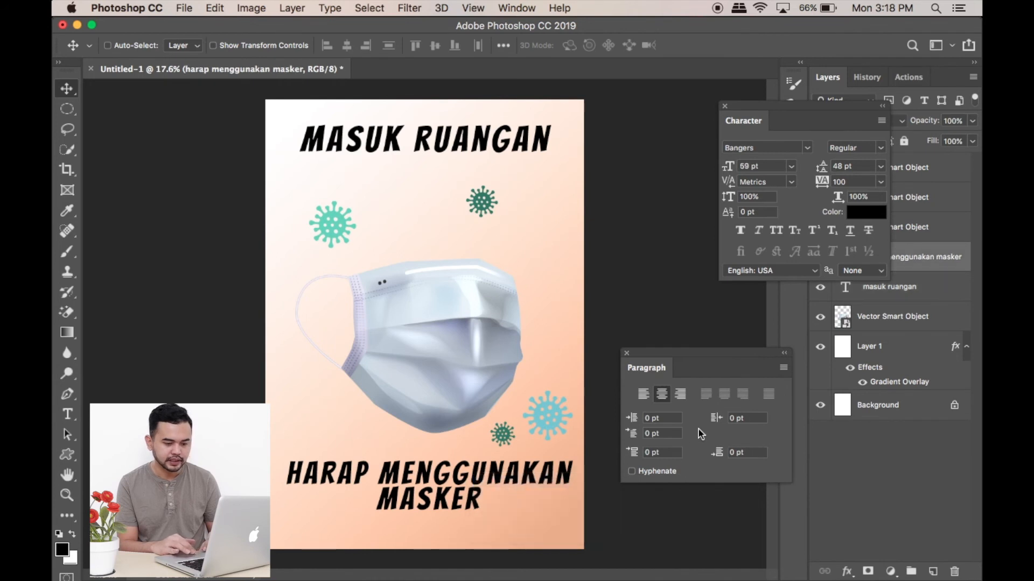
drag(822, 114, 738, 114)
double_click(843, 257)
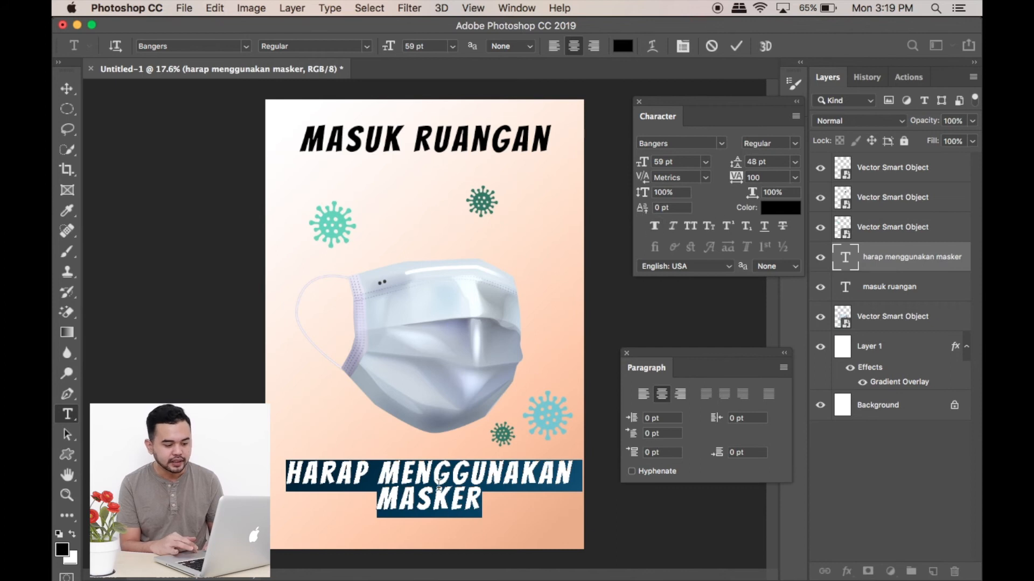
drag(737, 164, 740, 162)
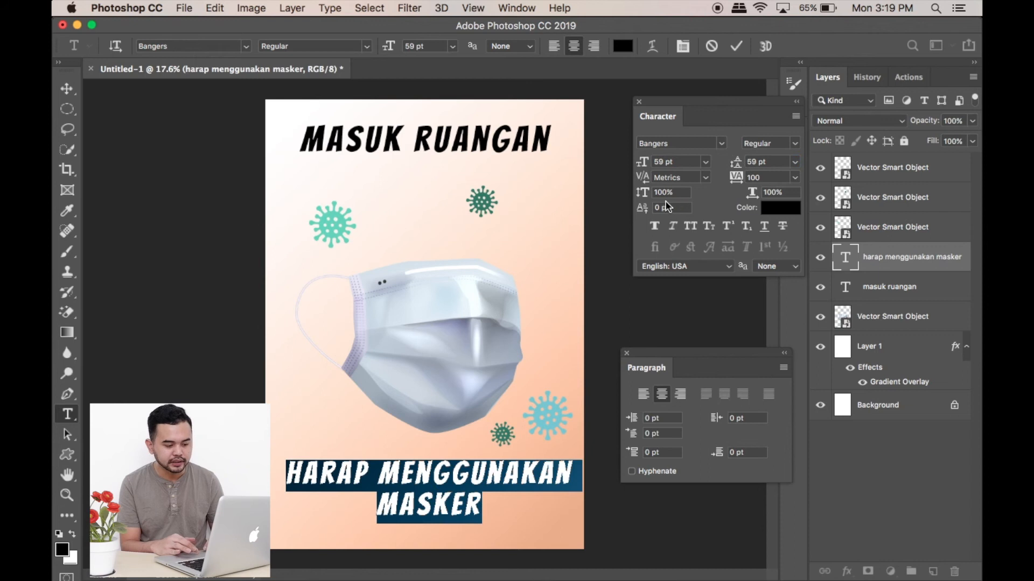
drag(736, 177, 736, 184)
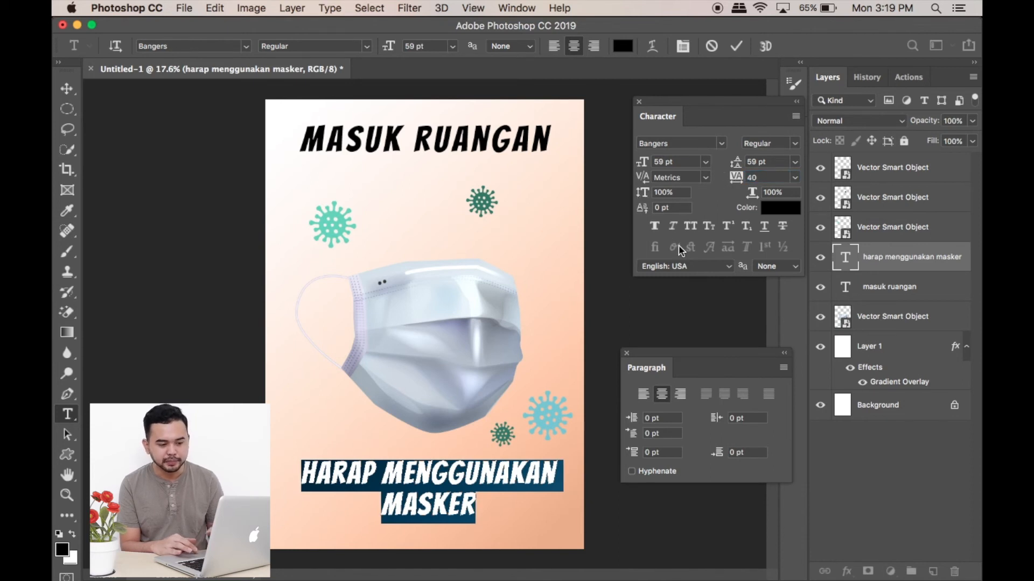
Step: Apply Faux Bold to the HARAP MENGGUNAKAN MASKER text and finish editing it
click(654, 227)
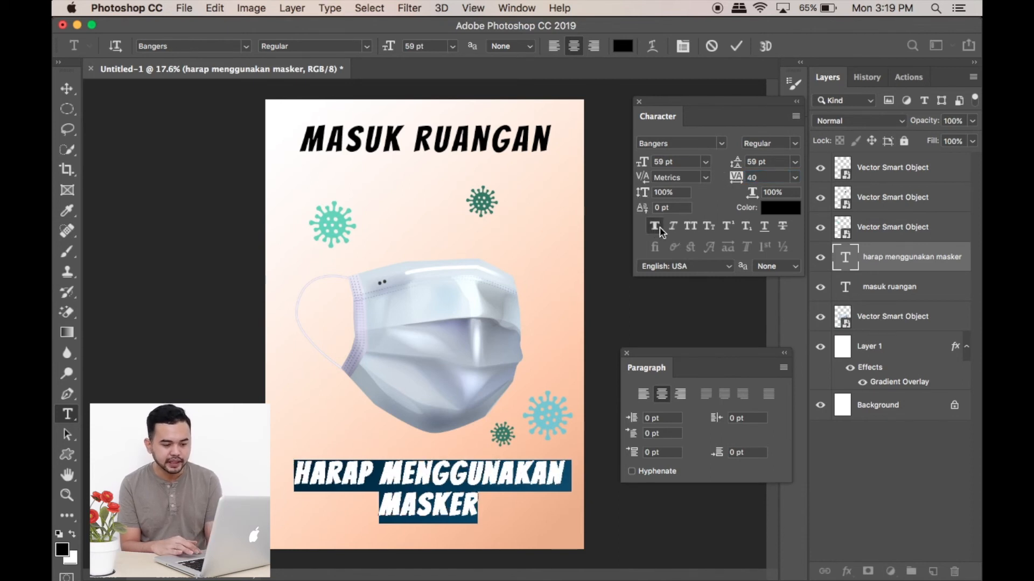
key(Escape)
key(v)
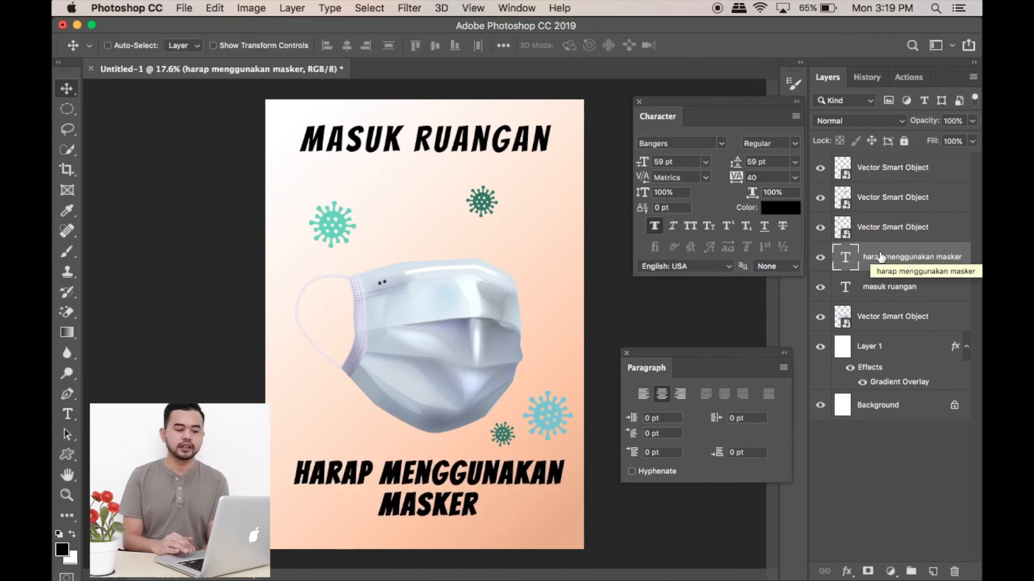
Step: Move the MASUK RUANGAN heading slightly down the page and apply Faux Bold to it
right_click(521, 151)
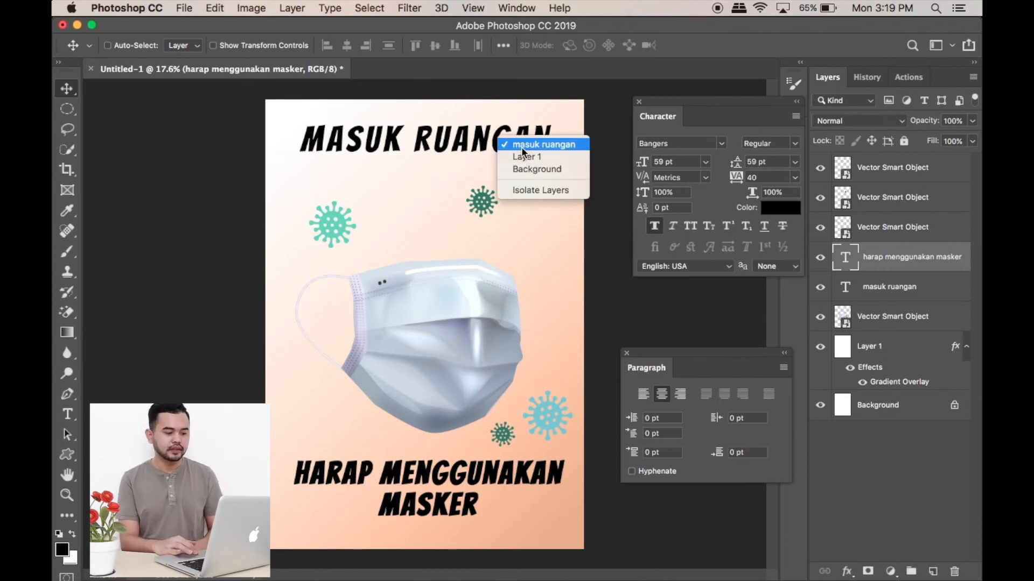
click(522, 146)
drag(483, 144, 487, 160)
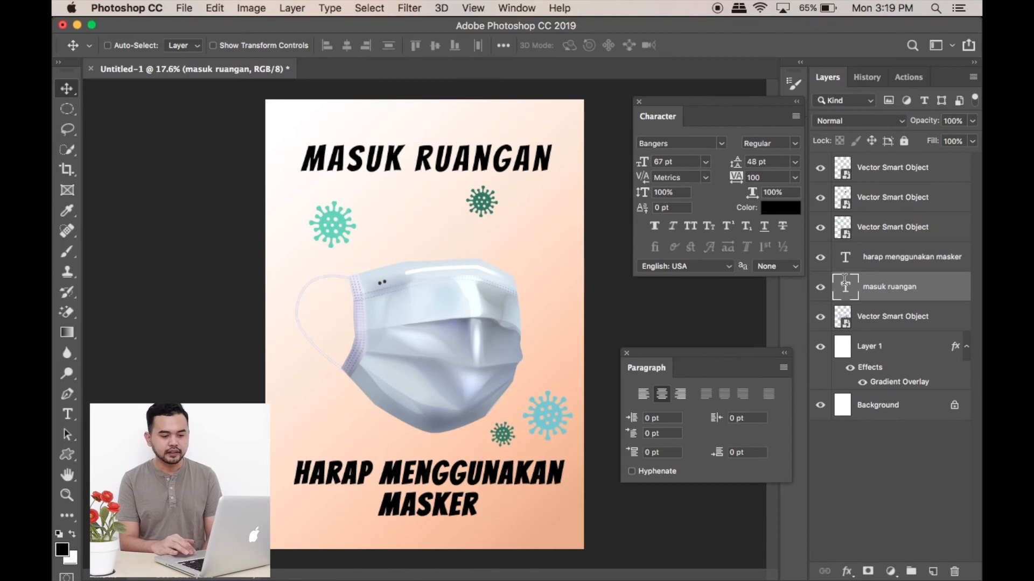
double_click(845, 281)
click(655, 227)
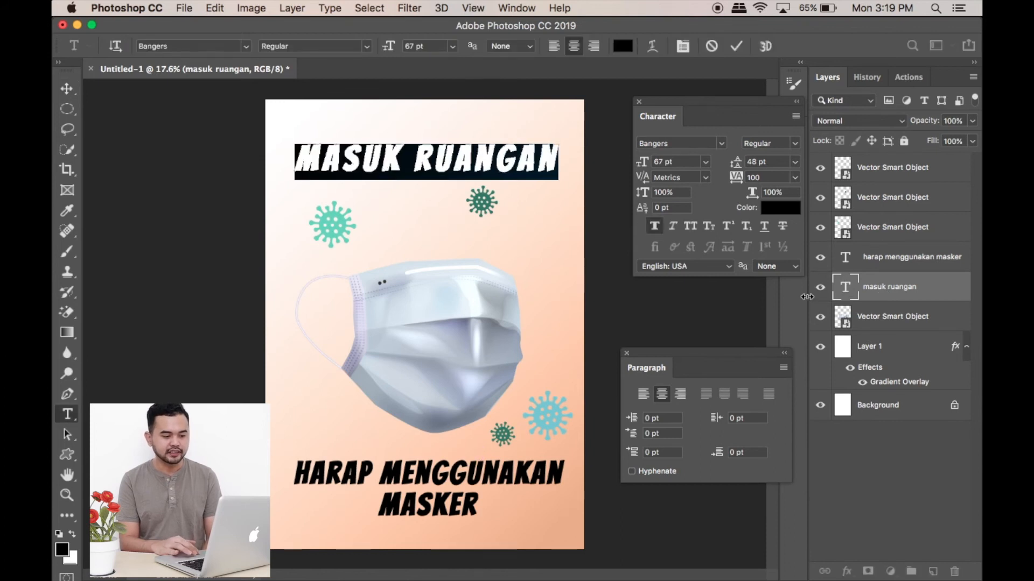
Step: Finish editing the MASUK RUANGAN heading and give it a red Color Overlay (#fa3232) at 100% opacity
key(Escape)
key(v)
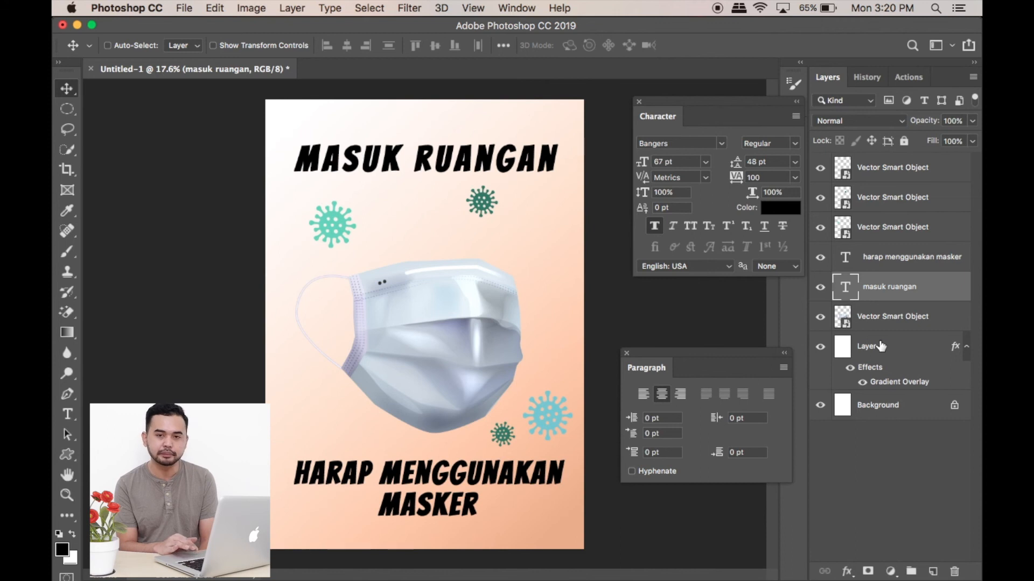
right_click(897, 290)
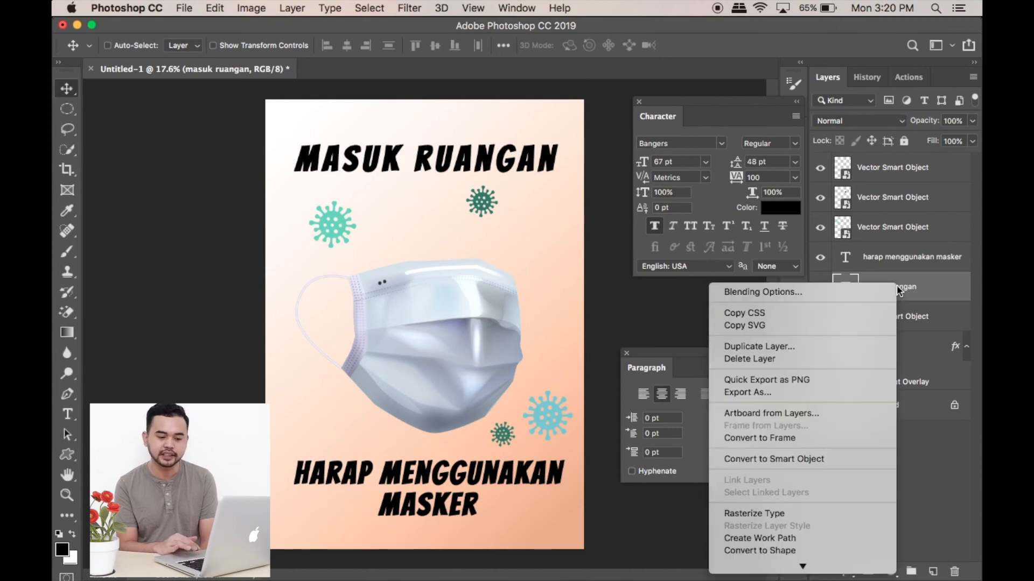
click(861, 287)
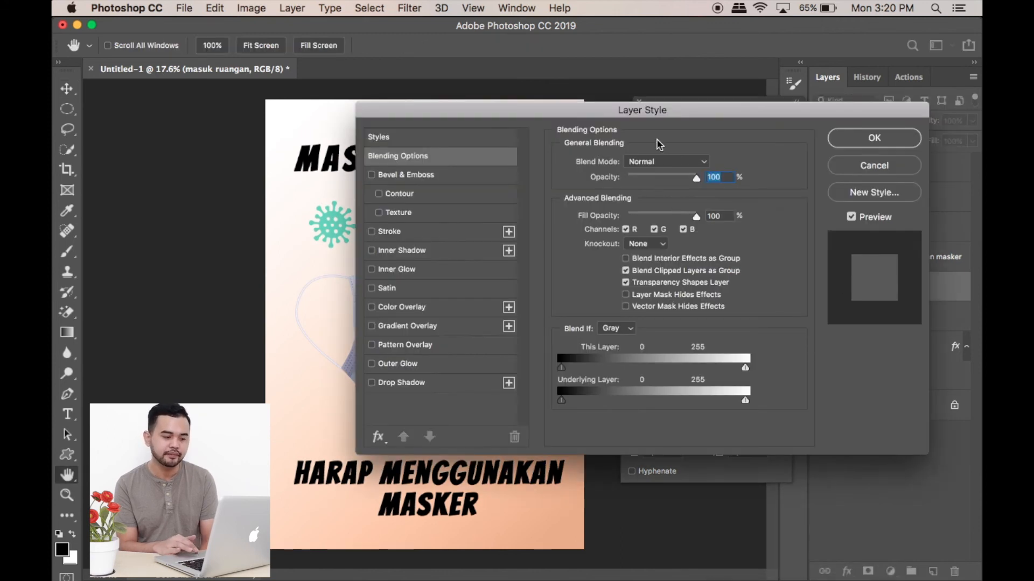
drag(676, 109, 820, 118)
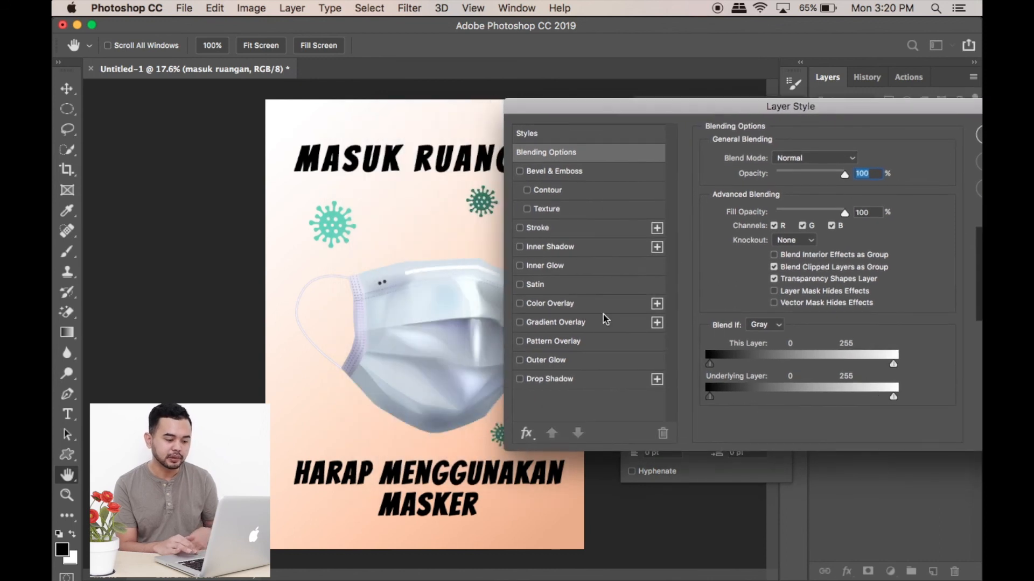
click(560, 305)
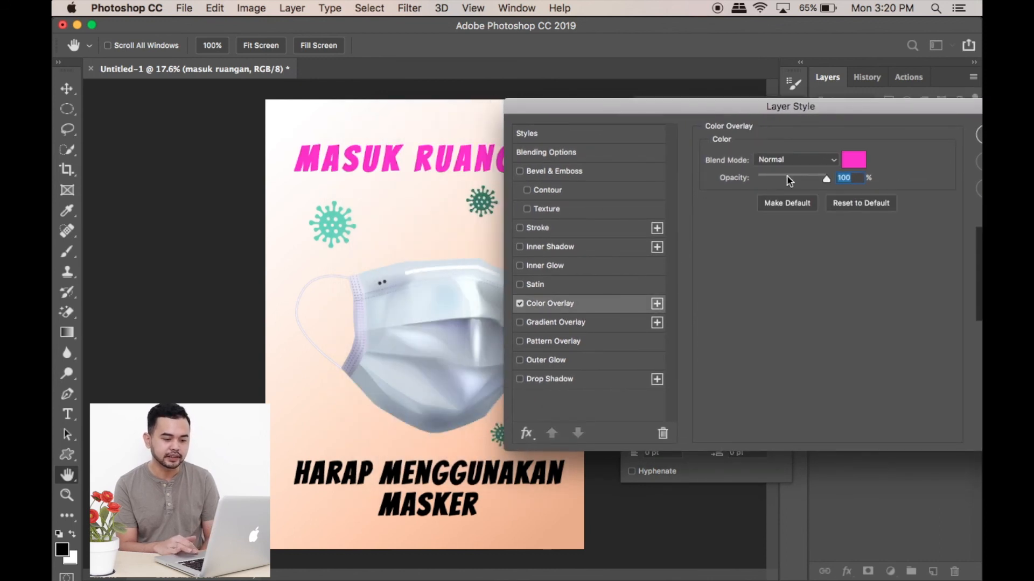
click(853, 161)
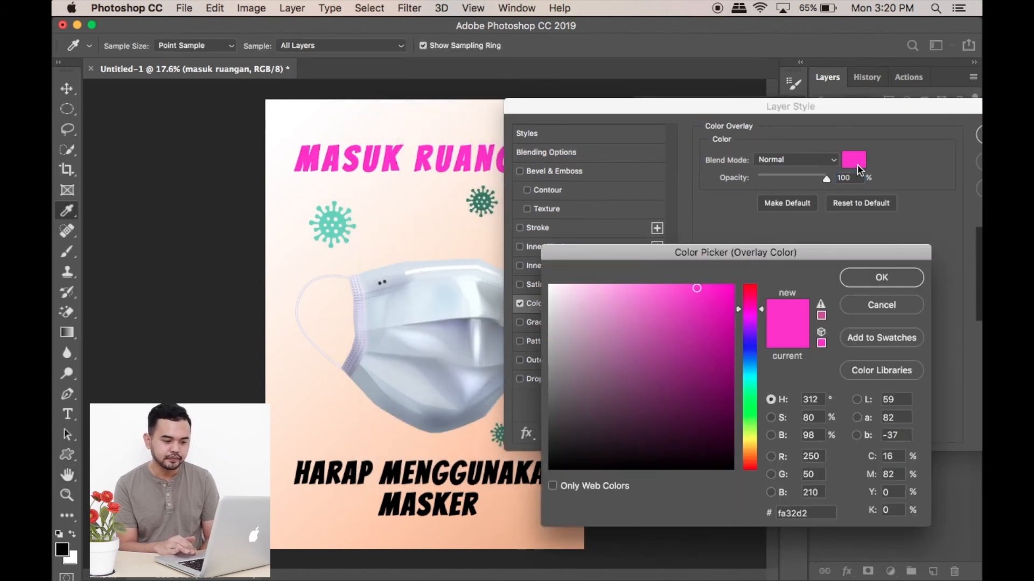
click(750, 291)
click(746, 285)
click(754, 291)
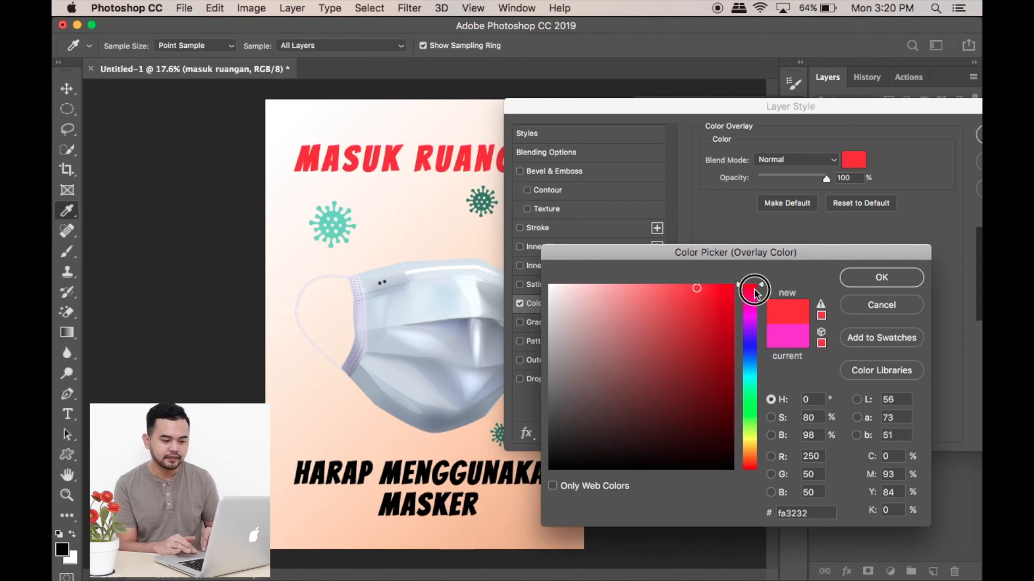
click(915, 280)
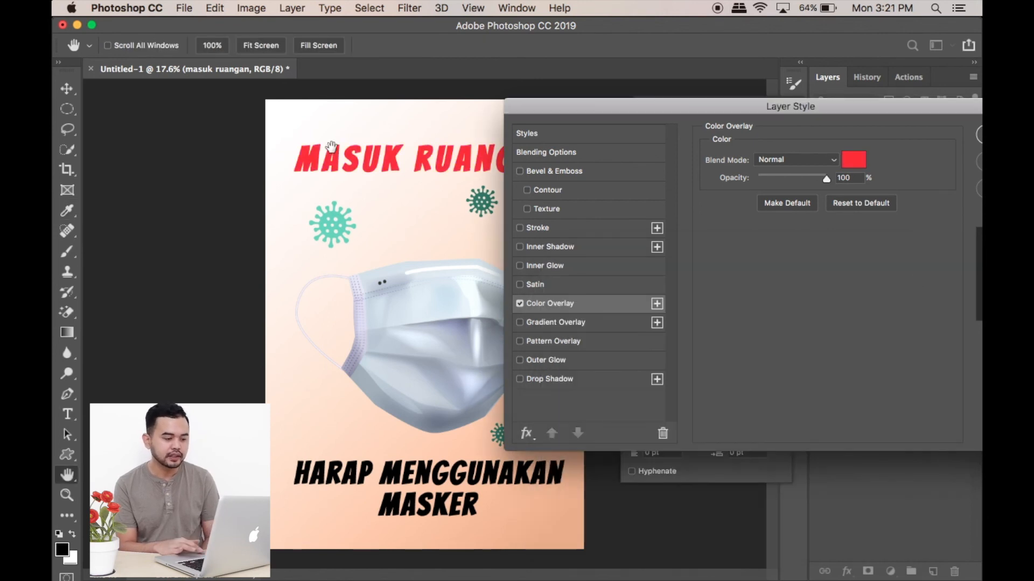
Step: Add a white outside Stroke of 27 px to the MASUK RUANGAN heading
click(527, 229)
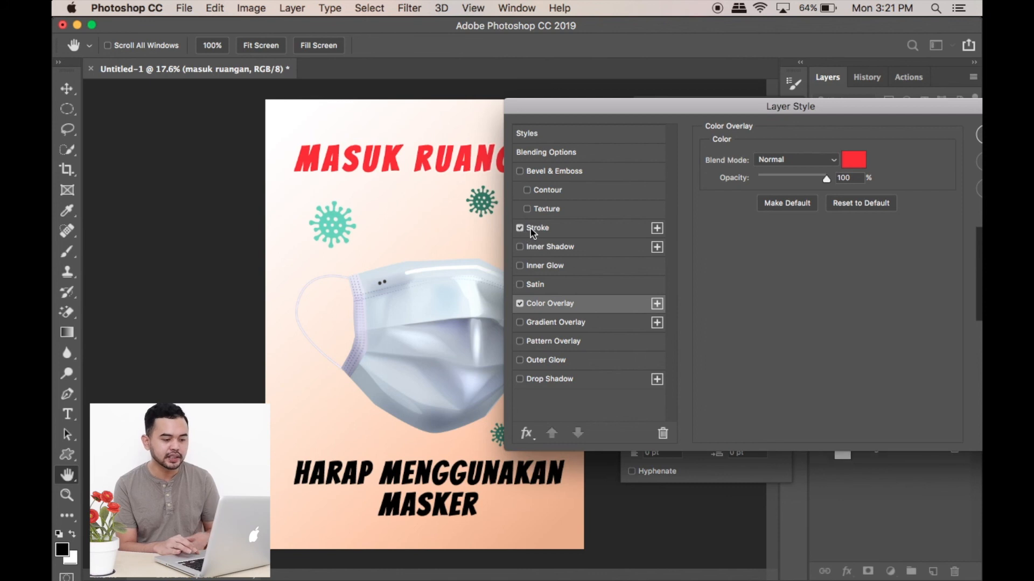
click(533, 228)
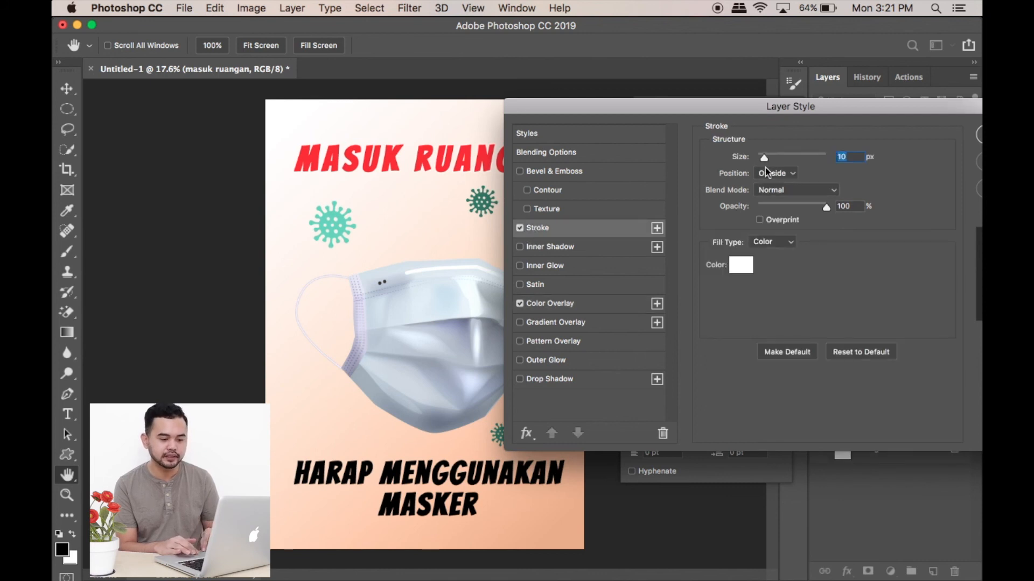
click(778, 173)
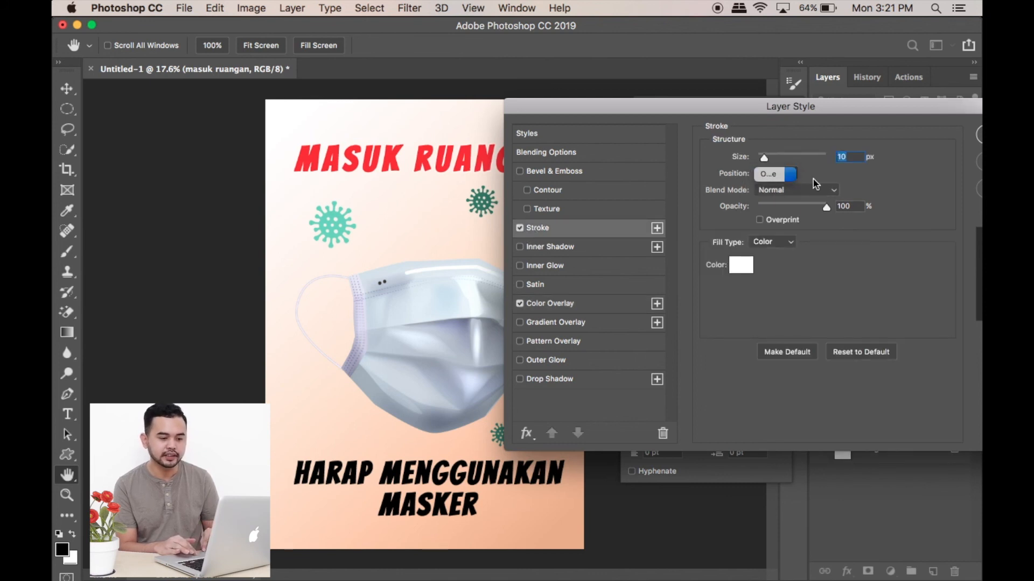
drag(763, 157, 771, 159)
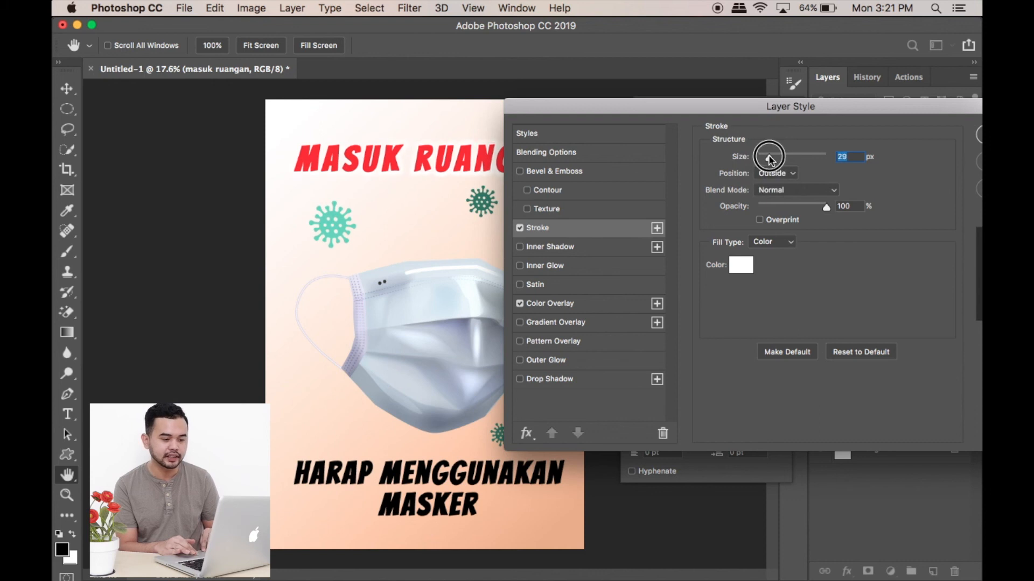
drag(727, 107, 710, 184)
Step: Try black, dark red and dark green stroke colours on the MASUK RUANGAN heading, and set the stroke back to white (#ffffff)
click(734, 348)
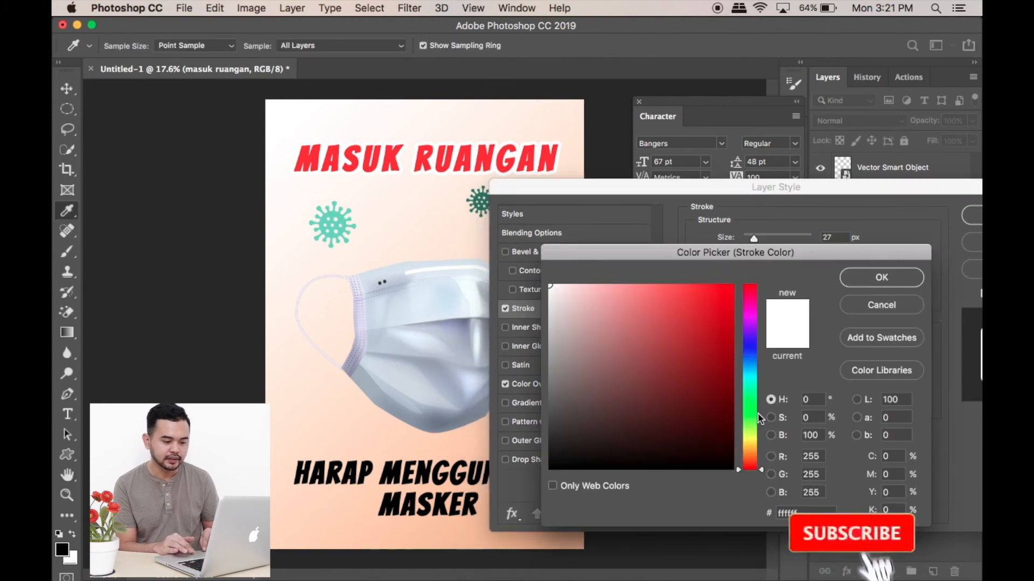
click(729, 463)
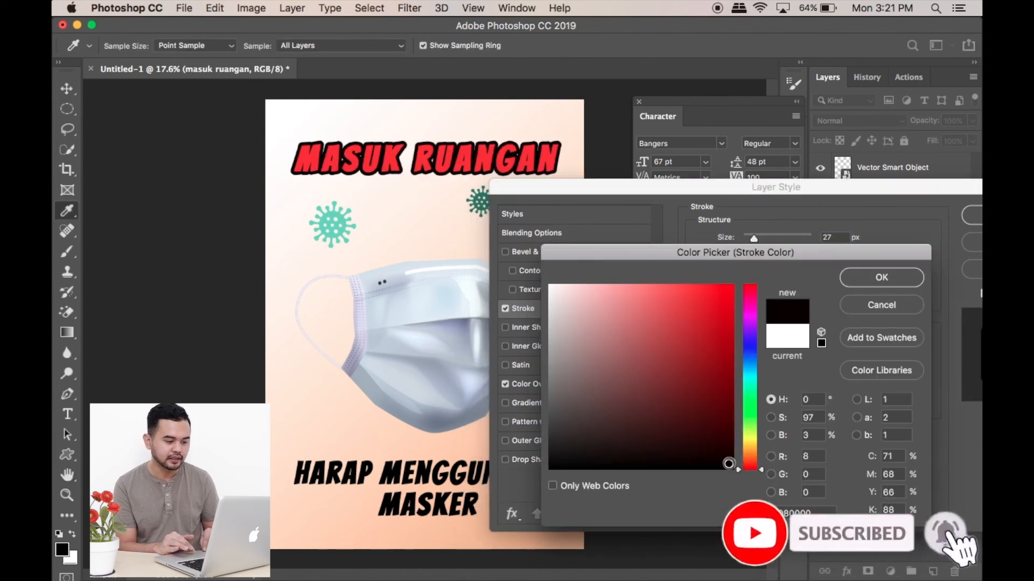
click(721, 392)
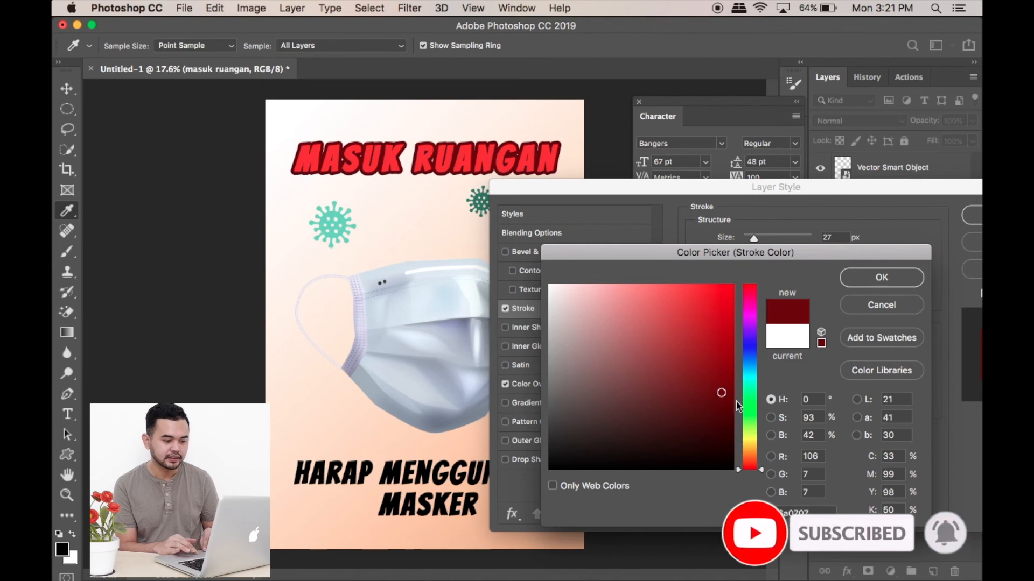
click(751, 409)
click(707, 451)
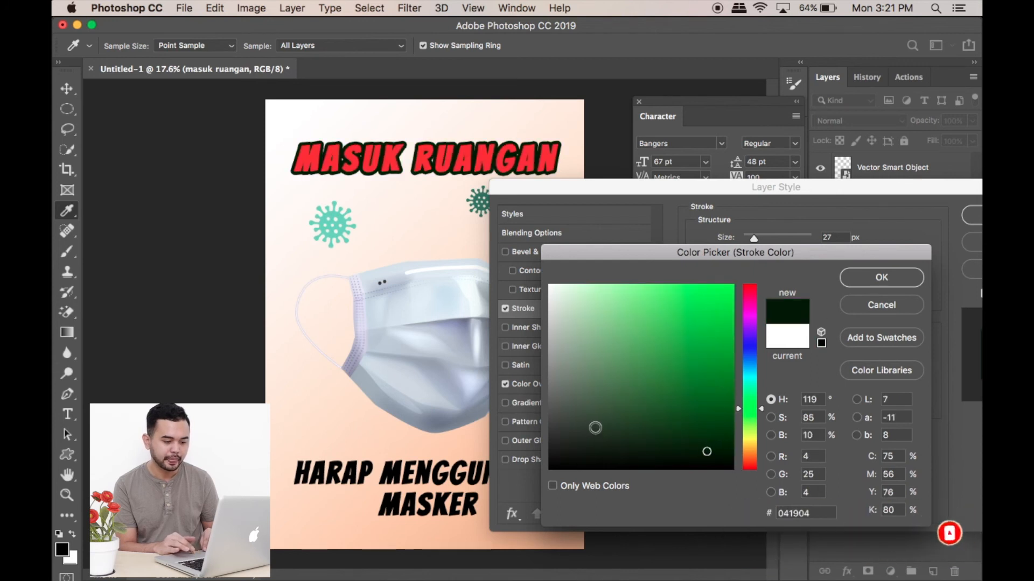
click(730, 467)
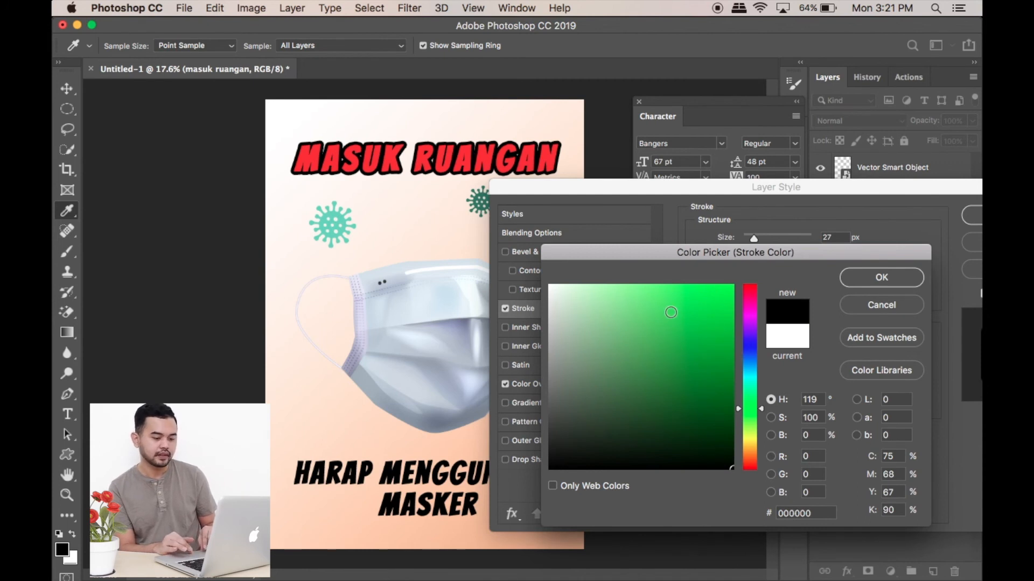
click(560, 290)
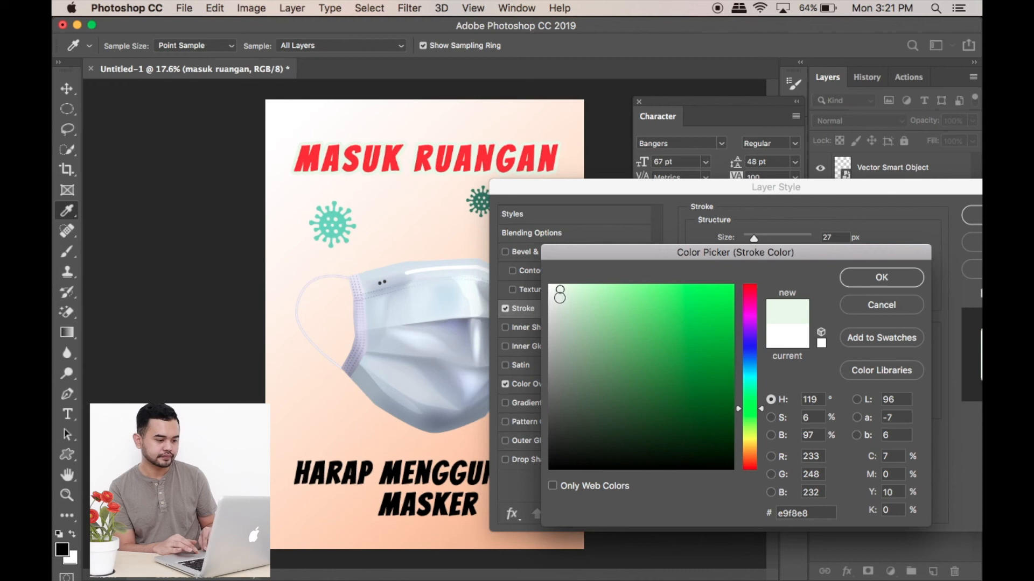
drag(560, 294, 538, 258)
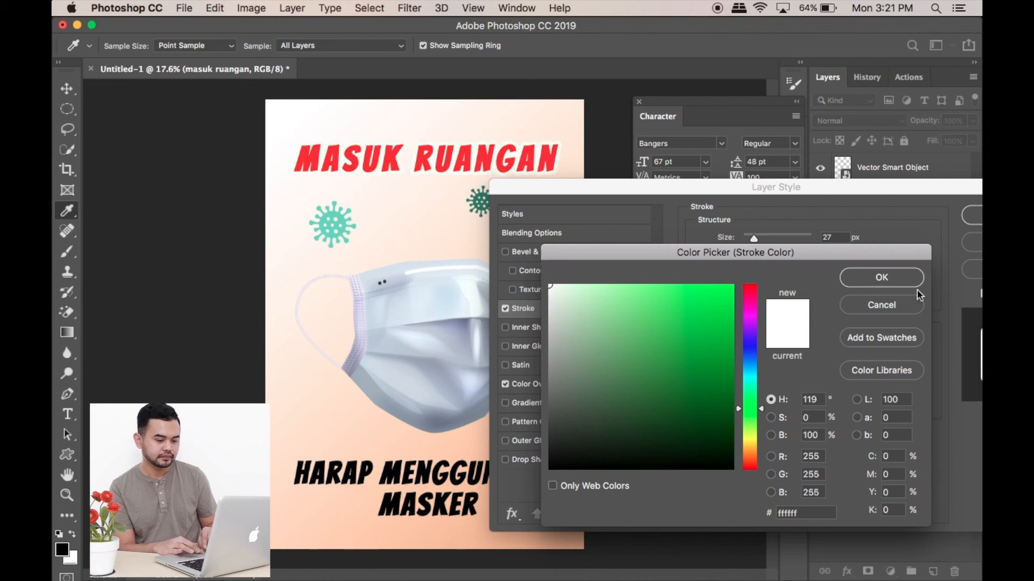
click(898, 284)
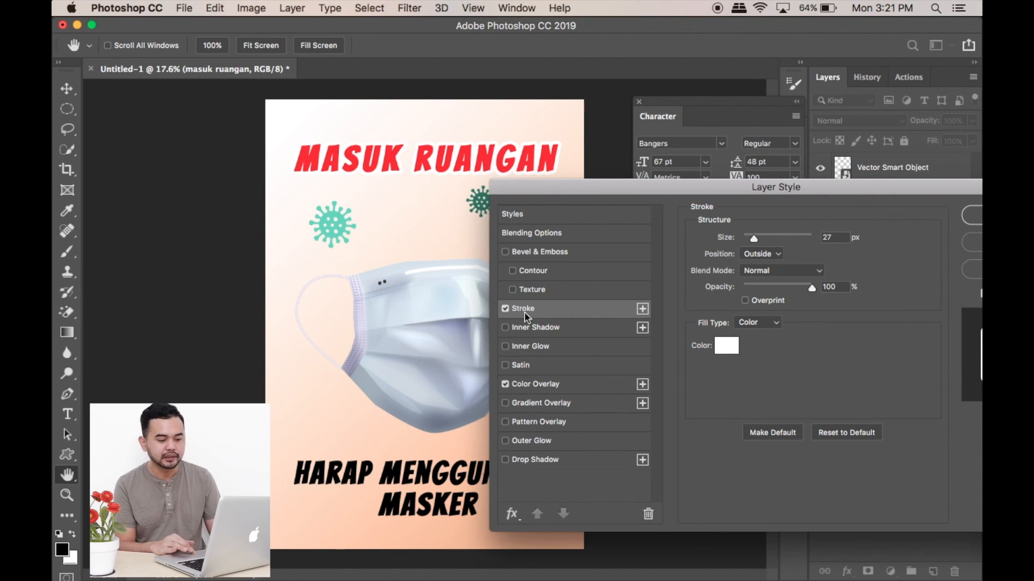
Step: Add a Drop Shadow without an Inner Shadow to the MASUK RUANGAN heading and apply the layer style
click(505, 328)
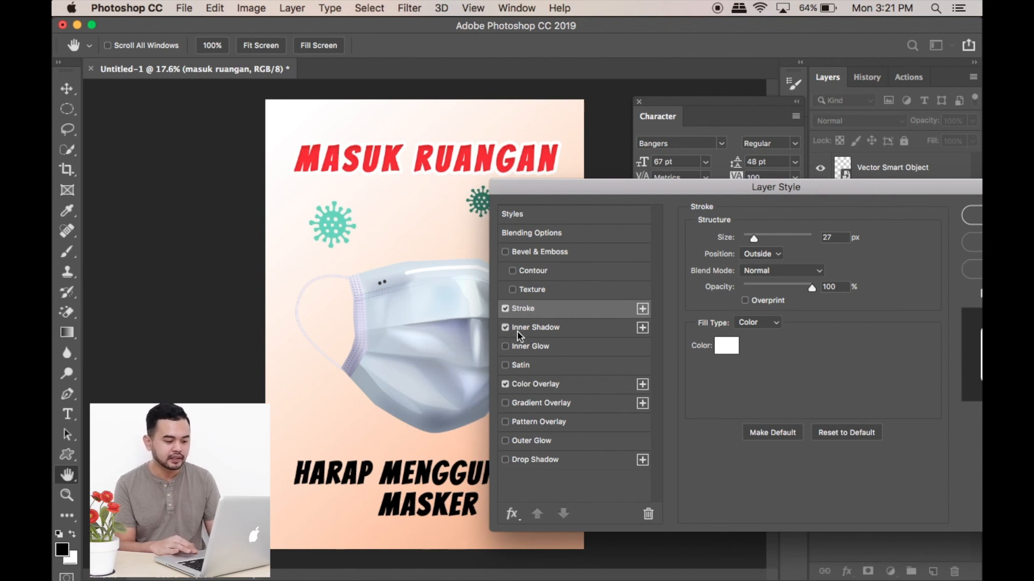
click(506, 328)
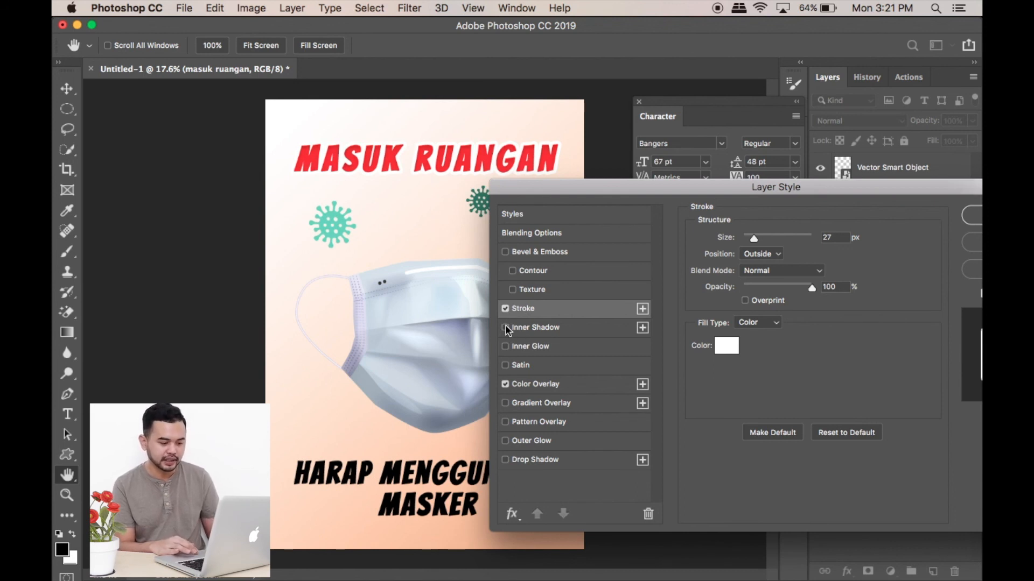
click(505, 460)
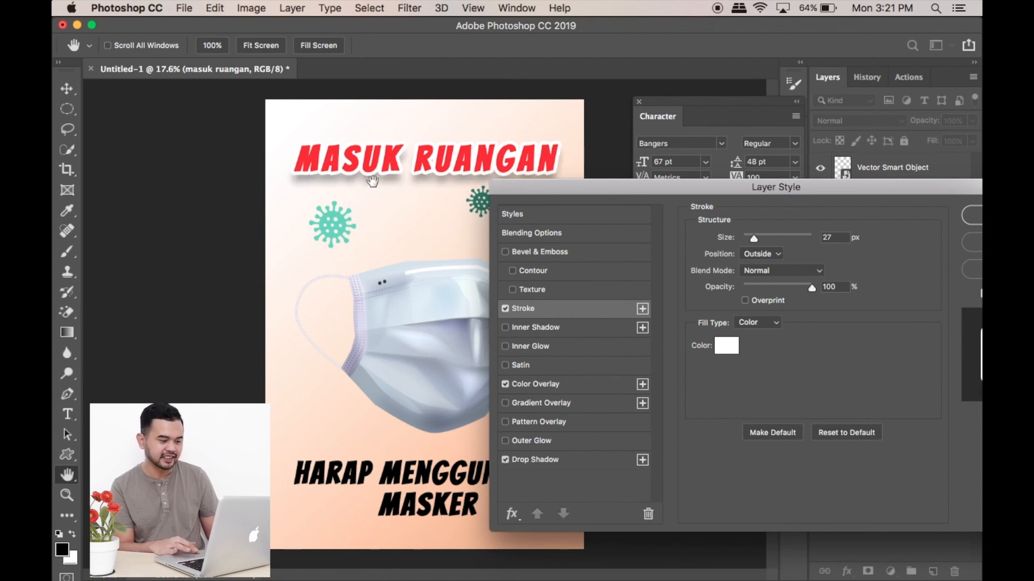
click(505, 460)
click(506, 460)
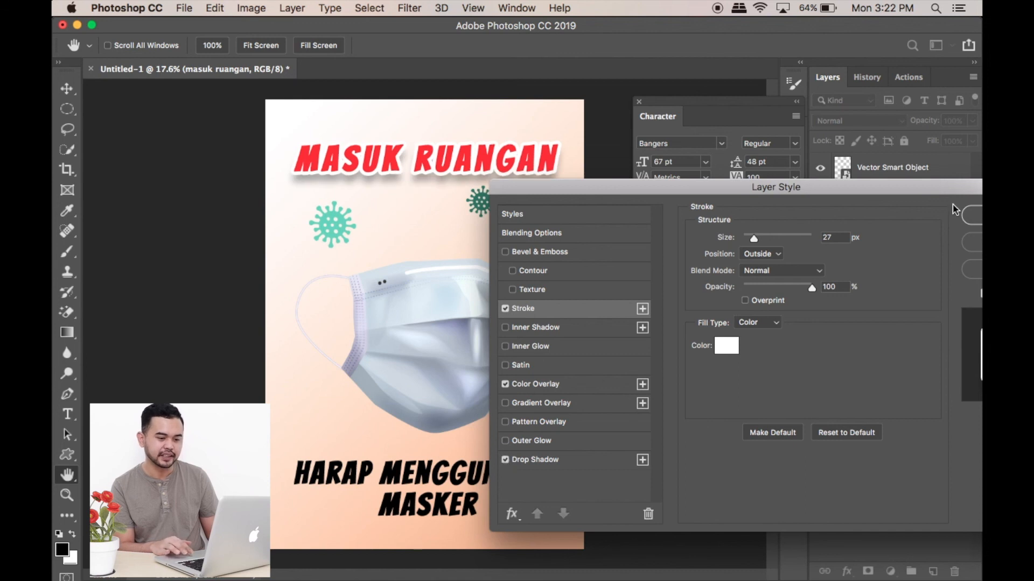
click(972, 214)
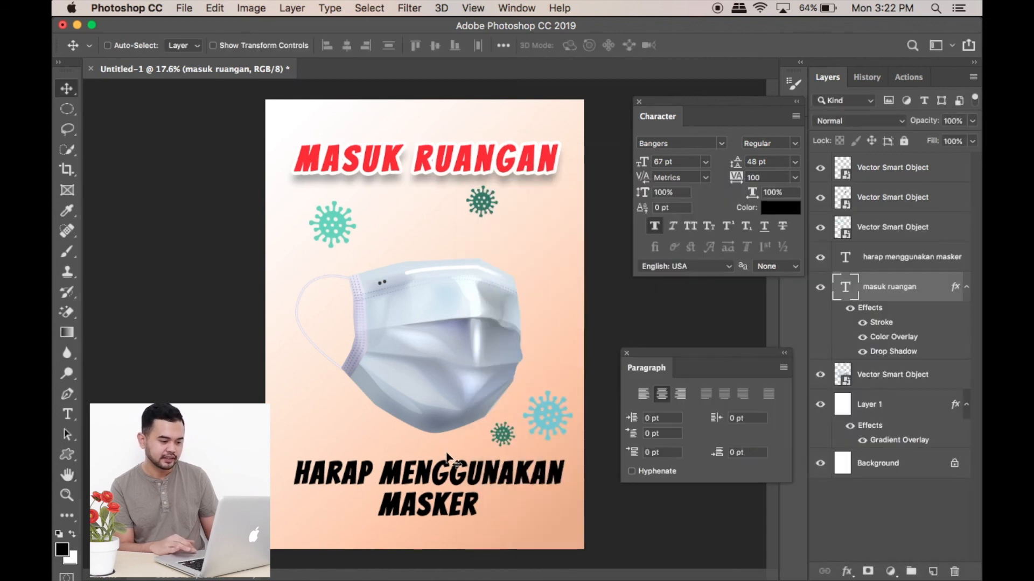
Step: Select the HARAP MENGGUNAKAN MASKER text layer and give it the same red Color Overlay through its blending options
right_click(446, 473)
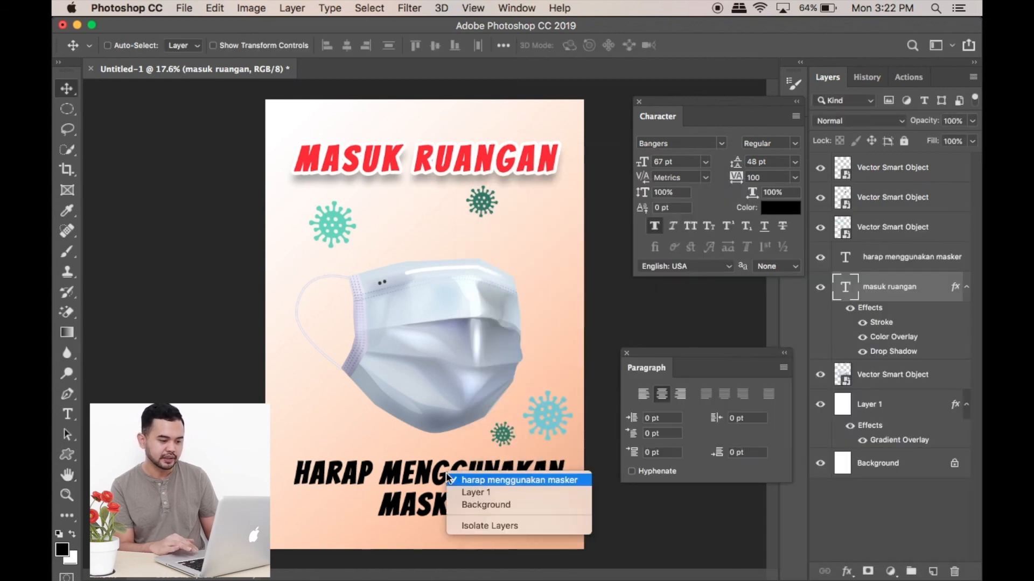
click(494, 480)
right_click(898, 262)
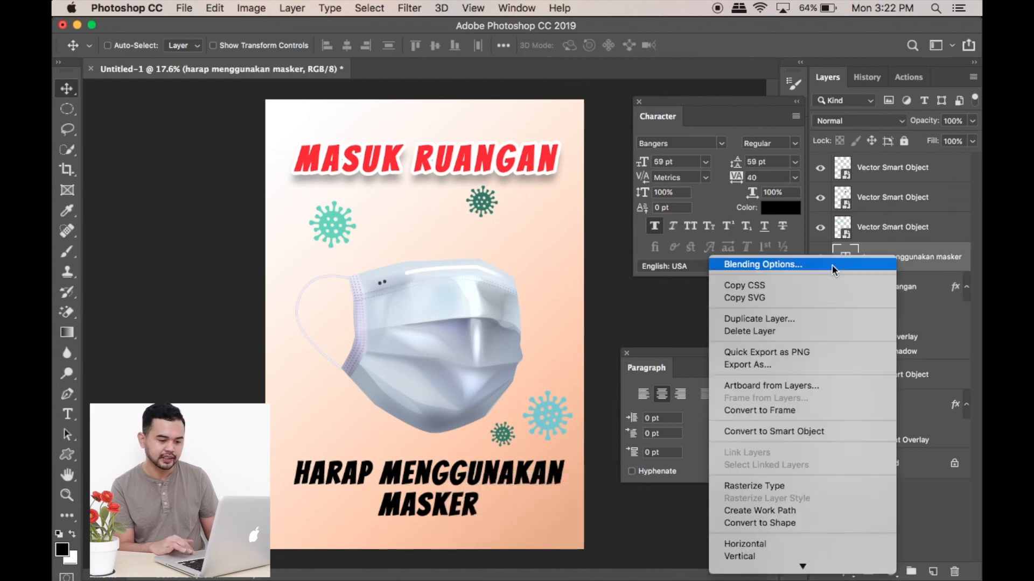
key(Escape)
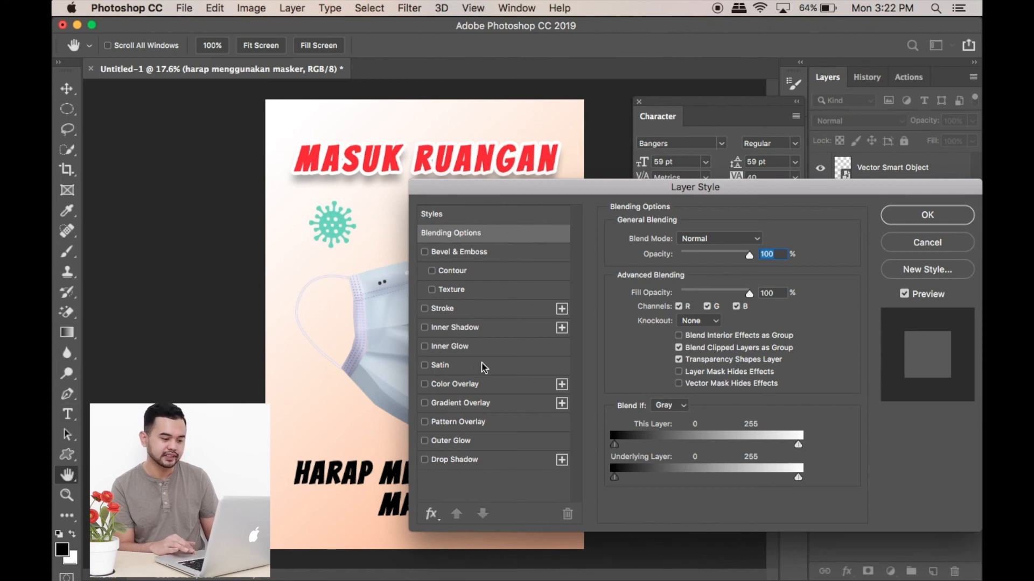
click(461, 388)
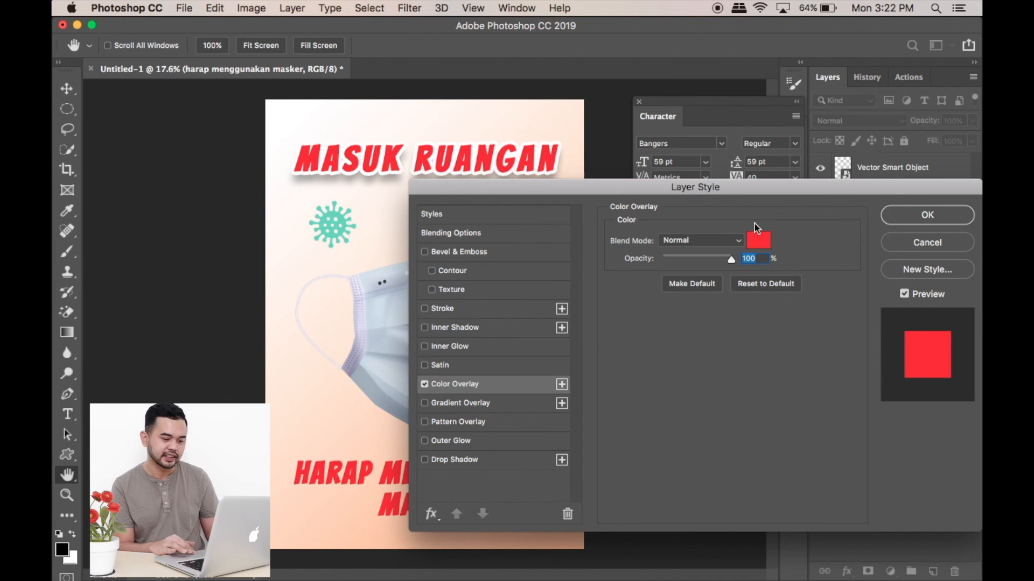
Step: Add the white 27 px outside Stroke and the Drop Shadow to the HARAP MENGGUNAKAN MASKER text and apply the layer style
click(425, 309)
click(425, 461)
click(447, 462)
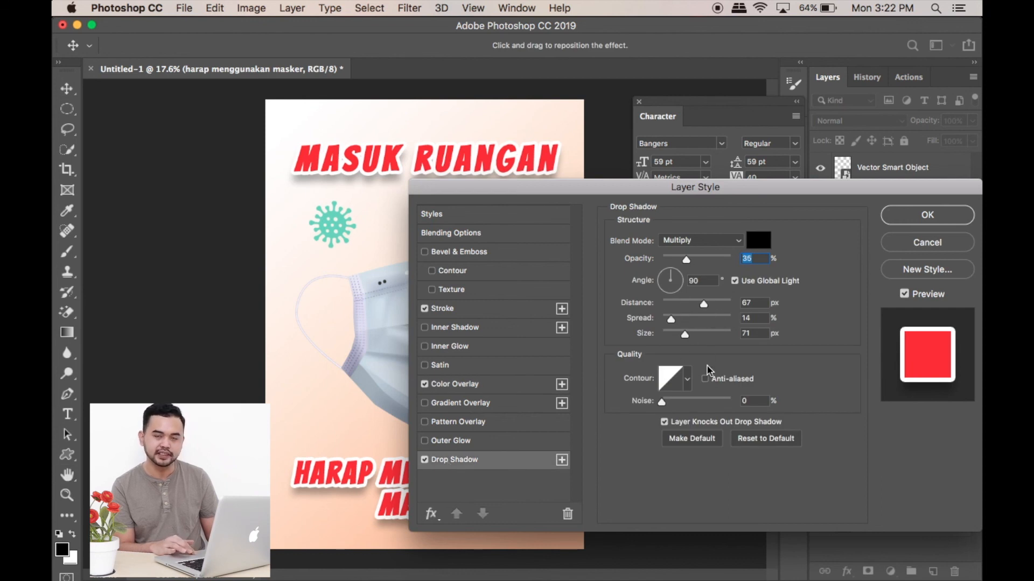
click(443, 309)
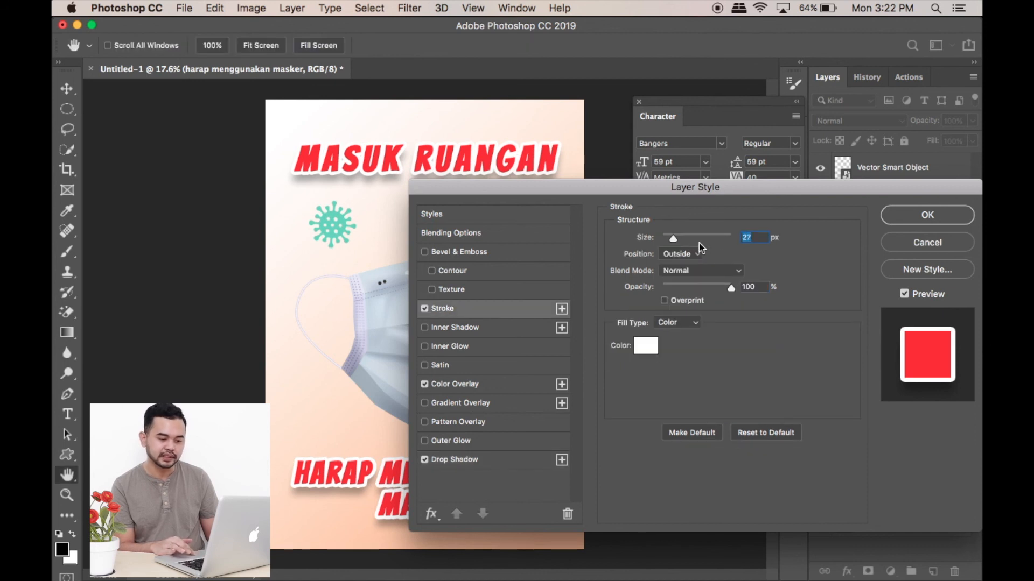
click(907, 219)
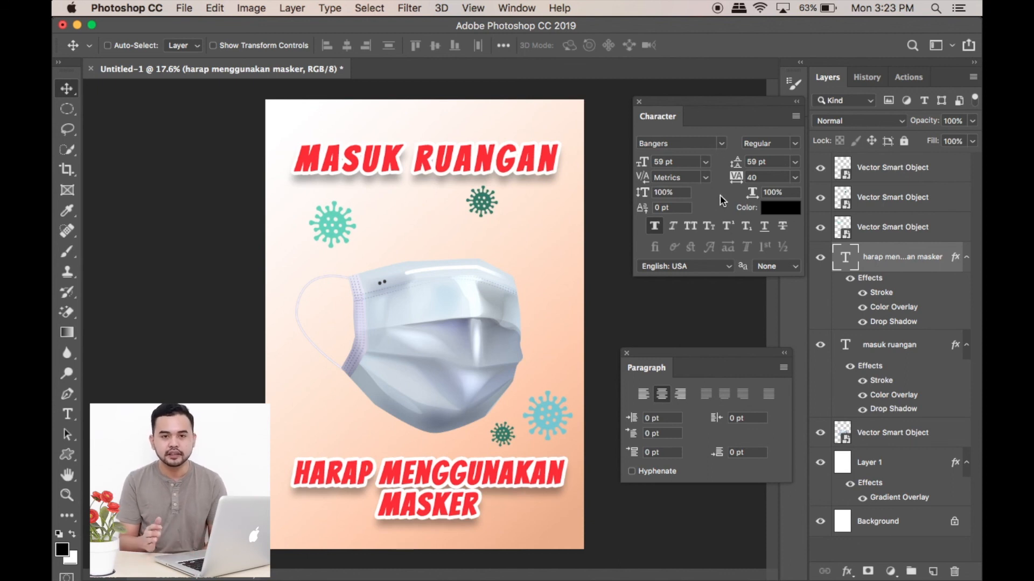
right_click(894, 269)
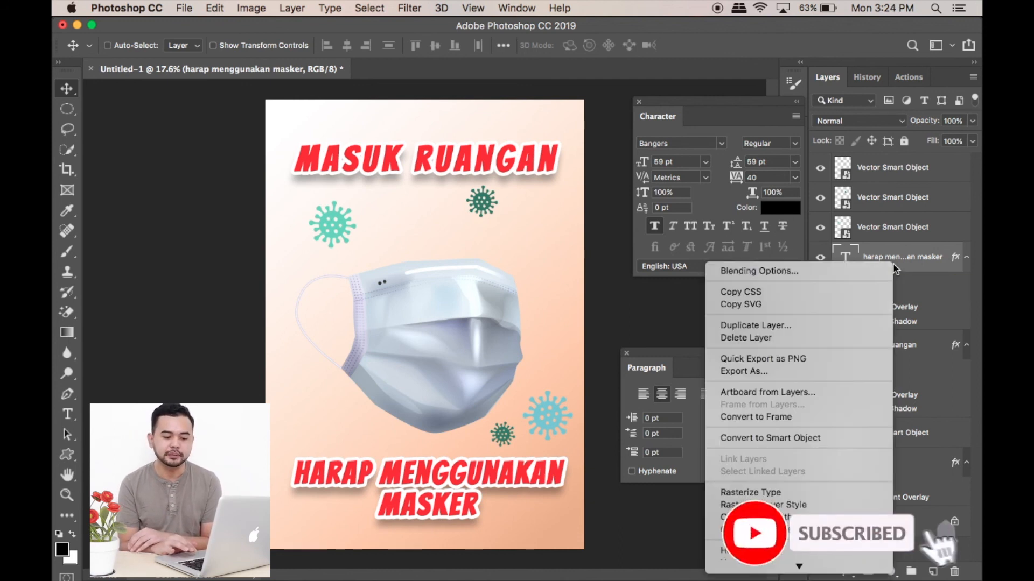
click(683, 297)
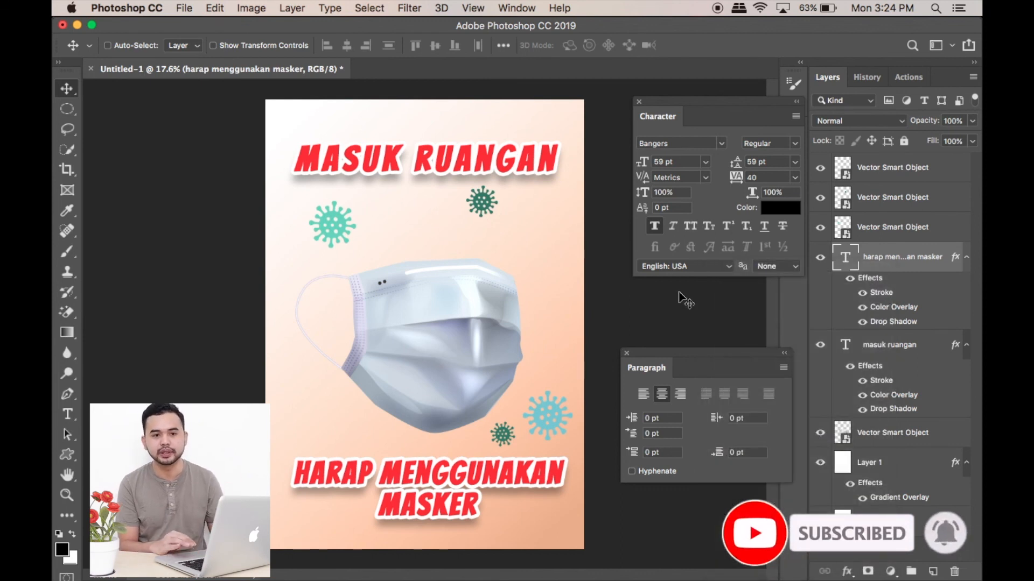